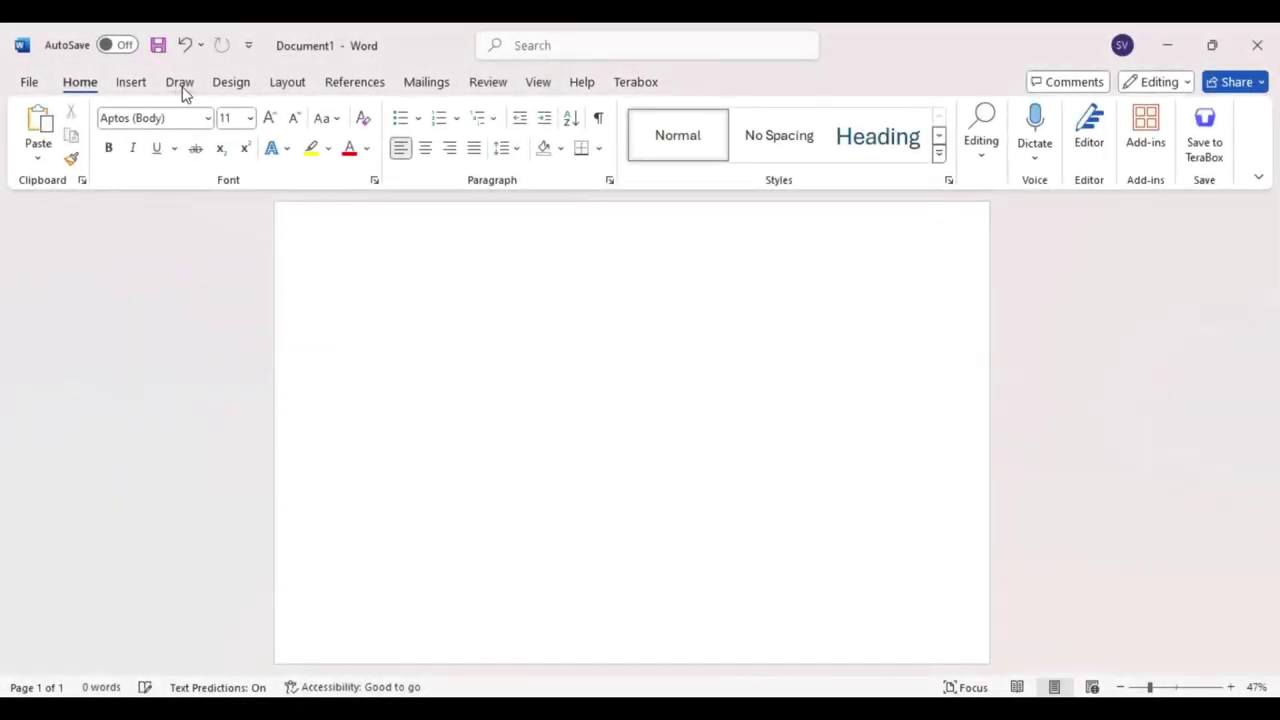
# Step: Draw a rectangle about 10.16" by 16" that covers almost the whole page, centred
pyautogui.click(133, 87)
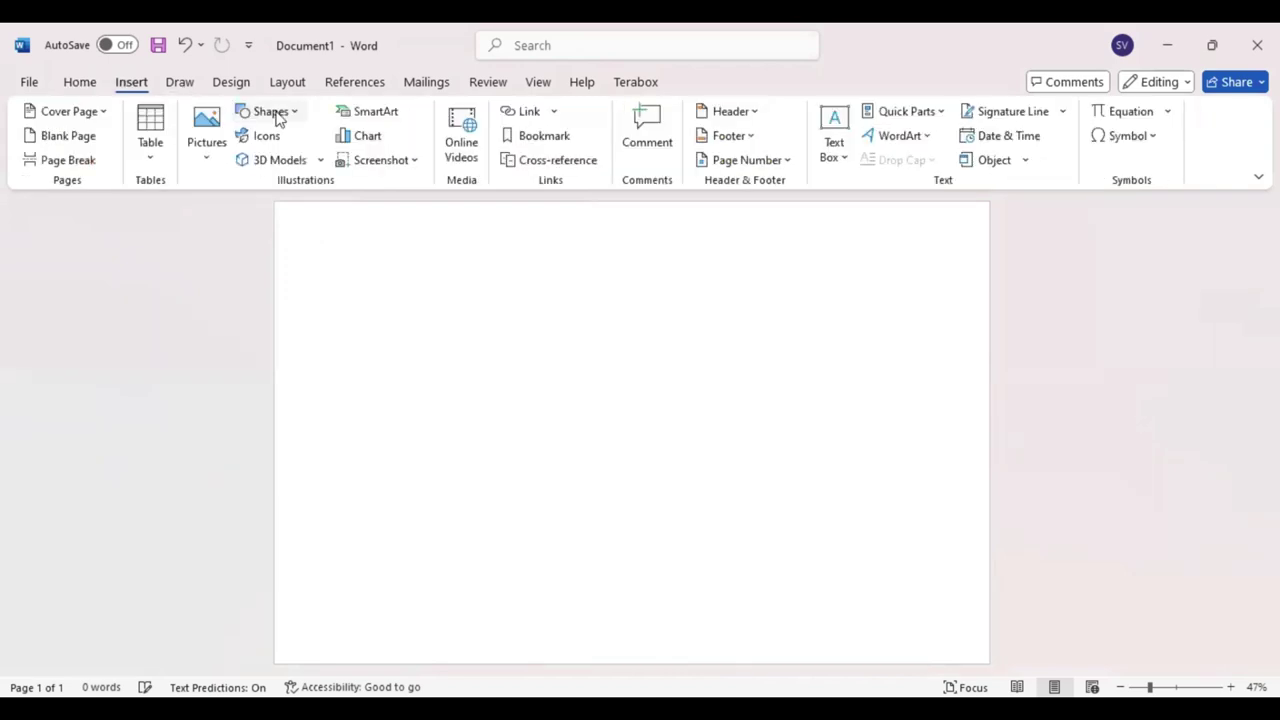
pyautogui.click(285, 113)
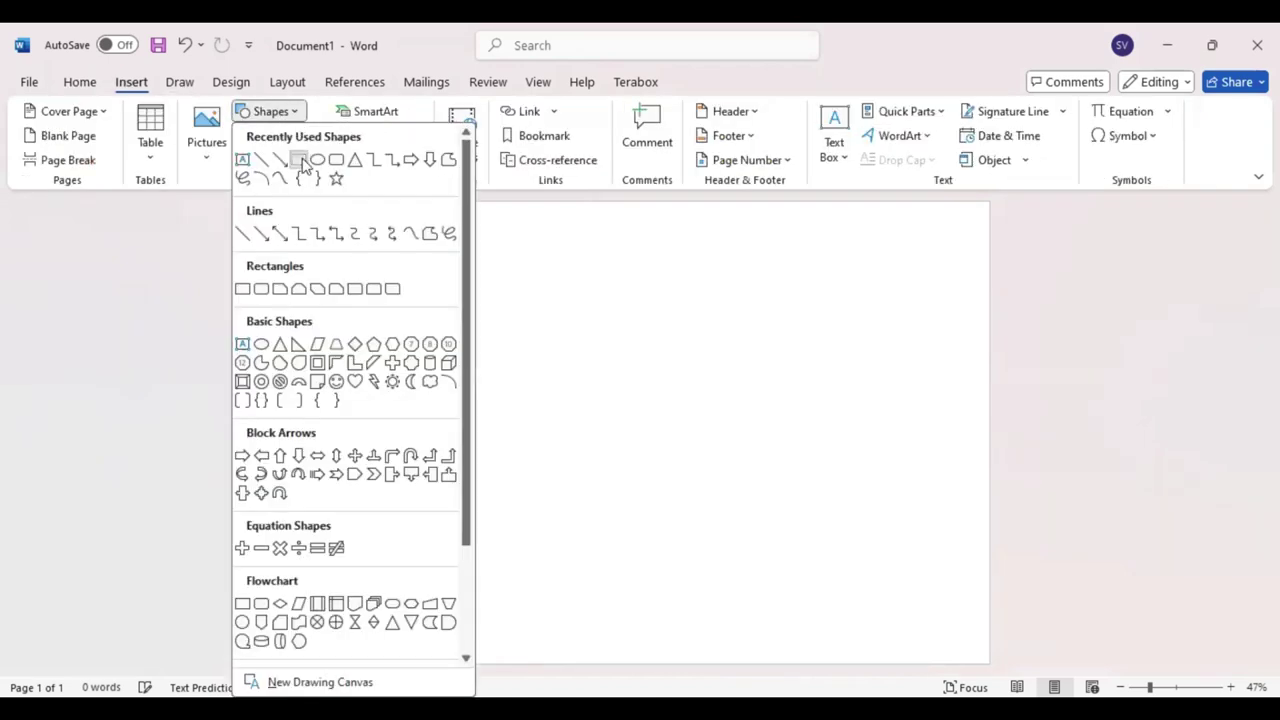
pyautogui.click(304, 162)
pyautogui.moveTo(318, 239)
pyautogui.mouseDown()
pyautogui.moveTo(837, 545)
pyautogui.moveTo(880, 624)
pyautogui.mouseUp()
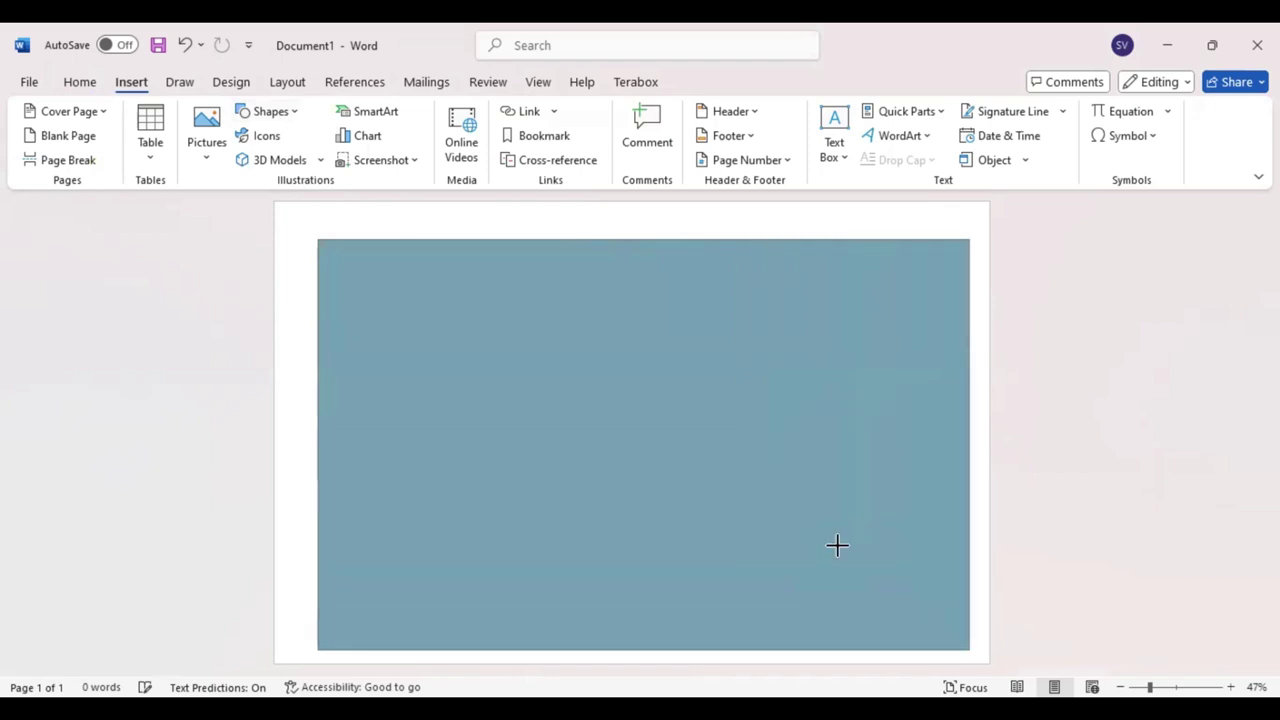
pyautogui.moveTo(837, 545); pyautogui.dragTo(296, 440)
pyautogui.moveTo(634, 238); pyautogui.dragTo(633, 221)
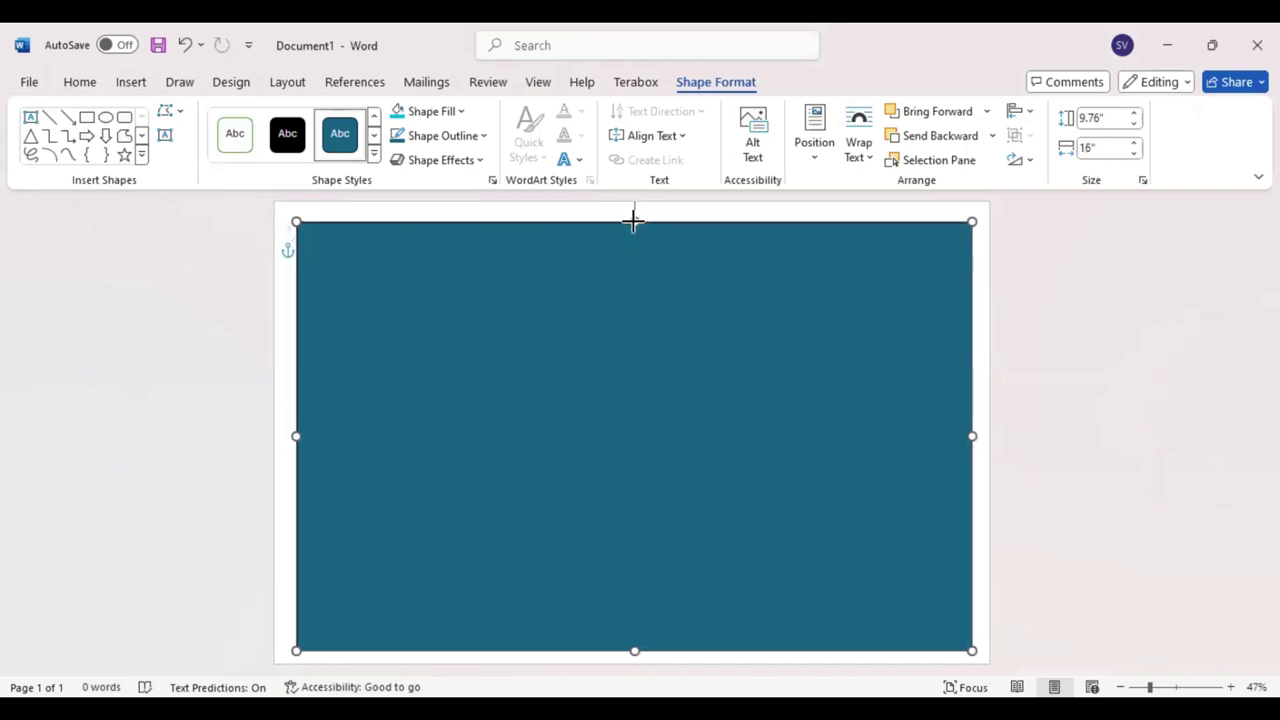
pyautogui.moveTo(646, 339); pyautogui.dragTo(651, 331)
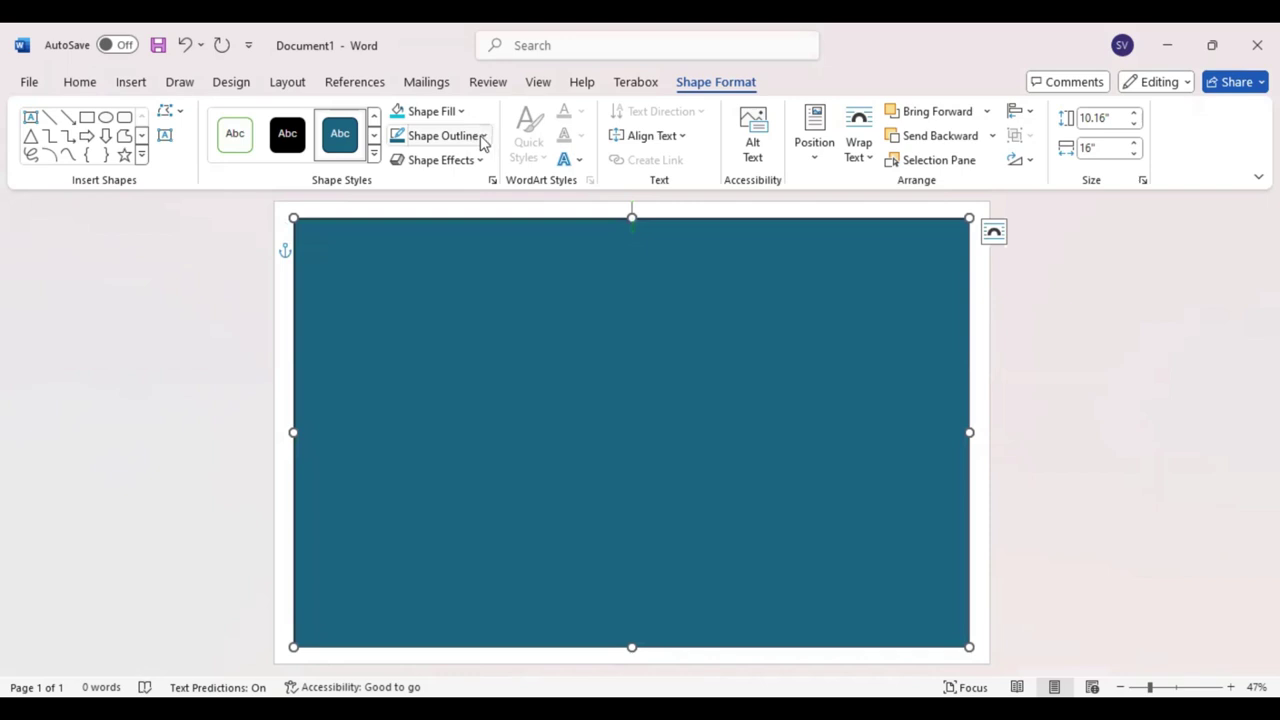
# Step: Set the rectangle's outline weight to 20 pt
pyautogui.click(481, 138)
pyautogui.moveTo(537, 493)
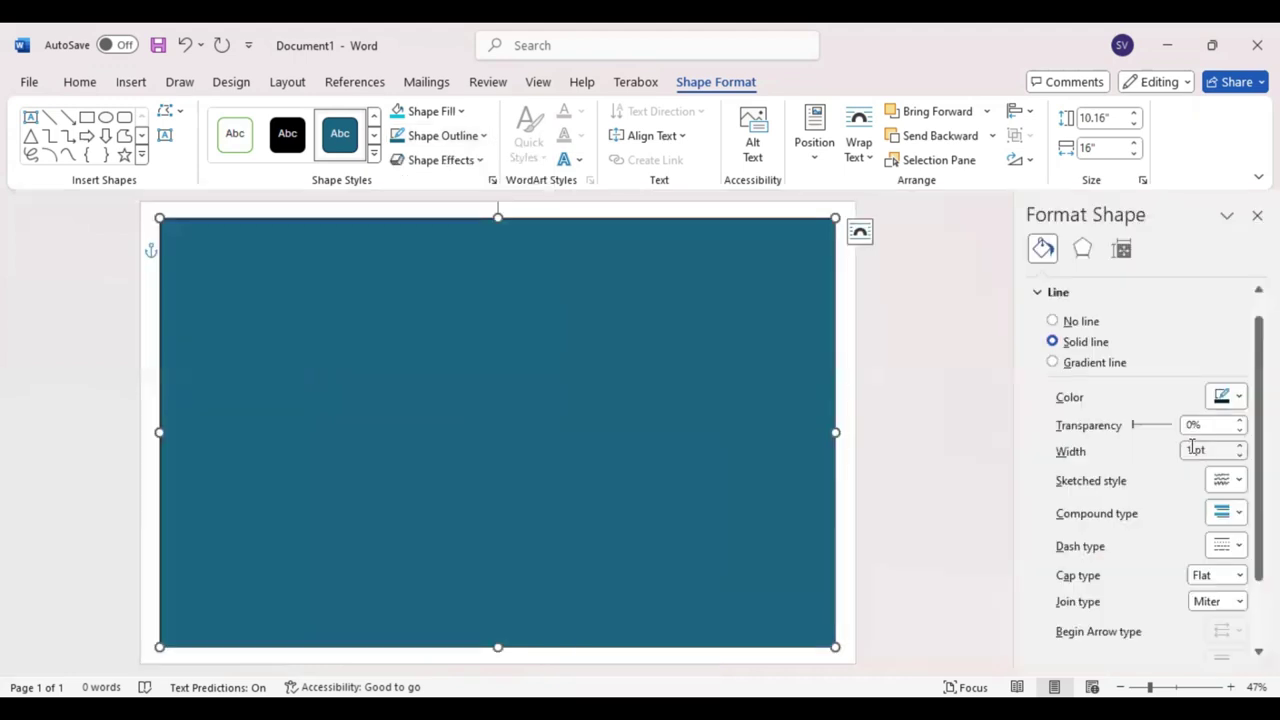
pyautogui.write('2')
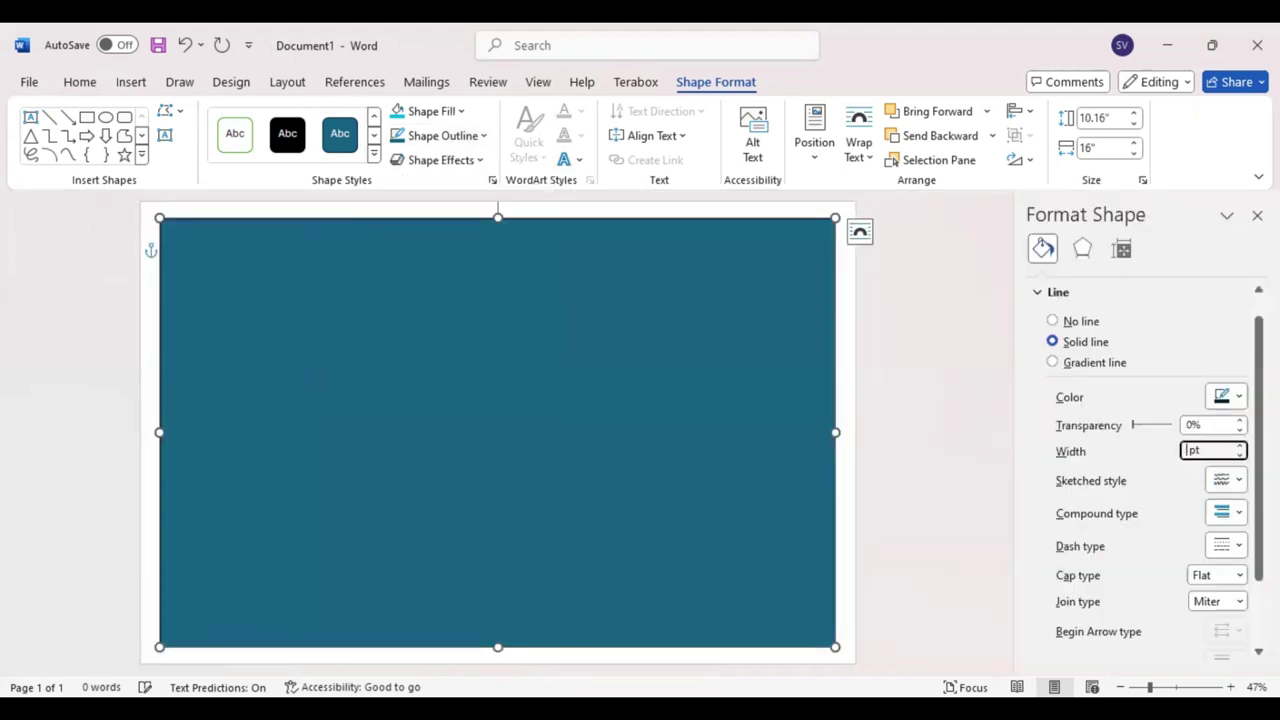
pyautogui.write('0')
pyautogui.press('Return')
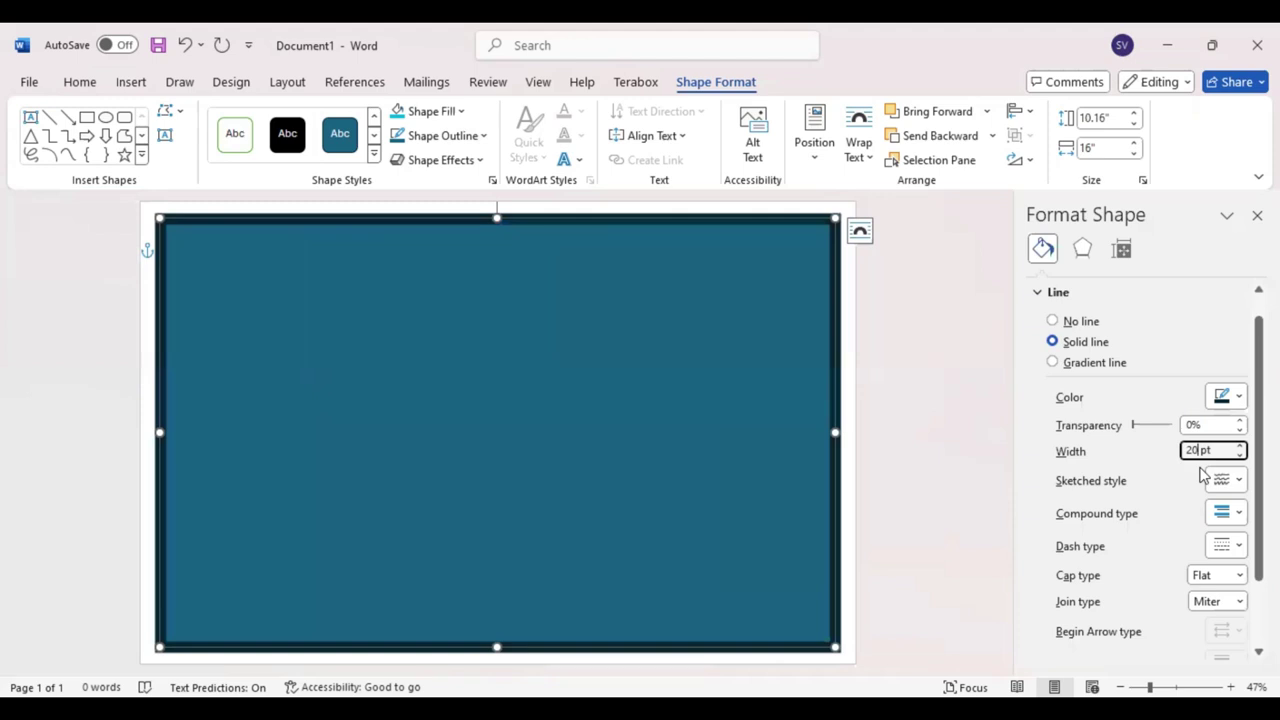
pyautogui.click(949, 385)
pyautogui.click(1257, 215)
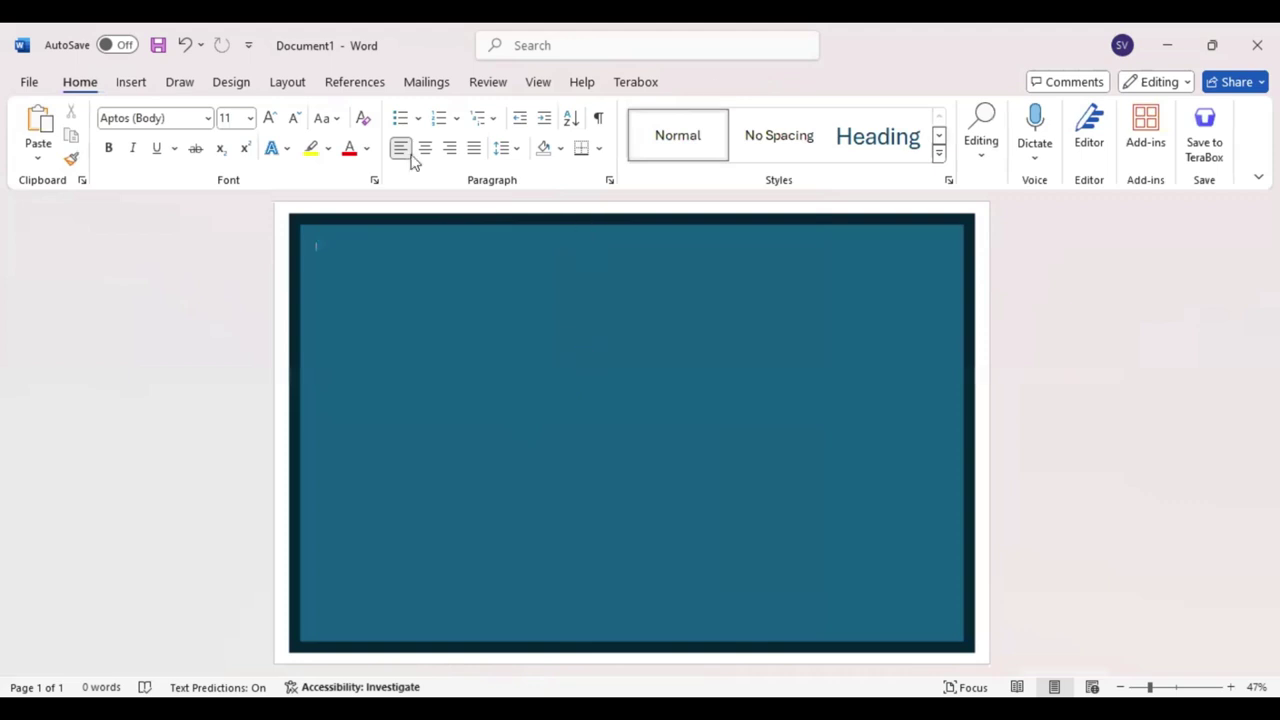
# Step: Give the rectangle a cyan outline and a white fill
pyautogui.click(514, 230)
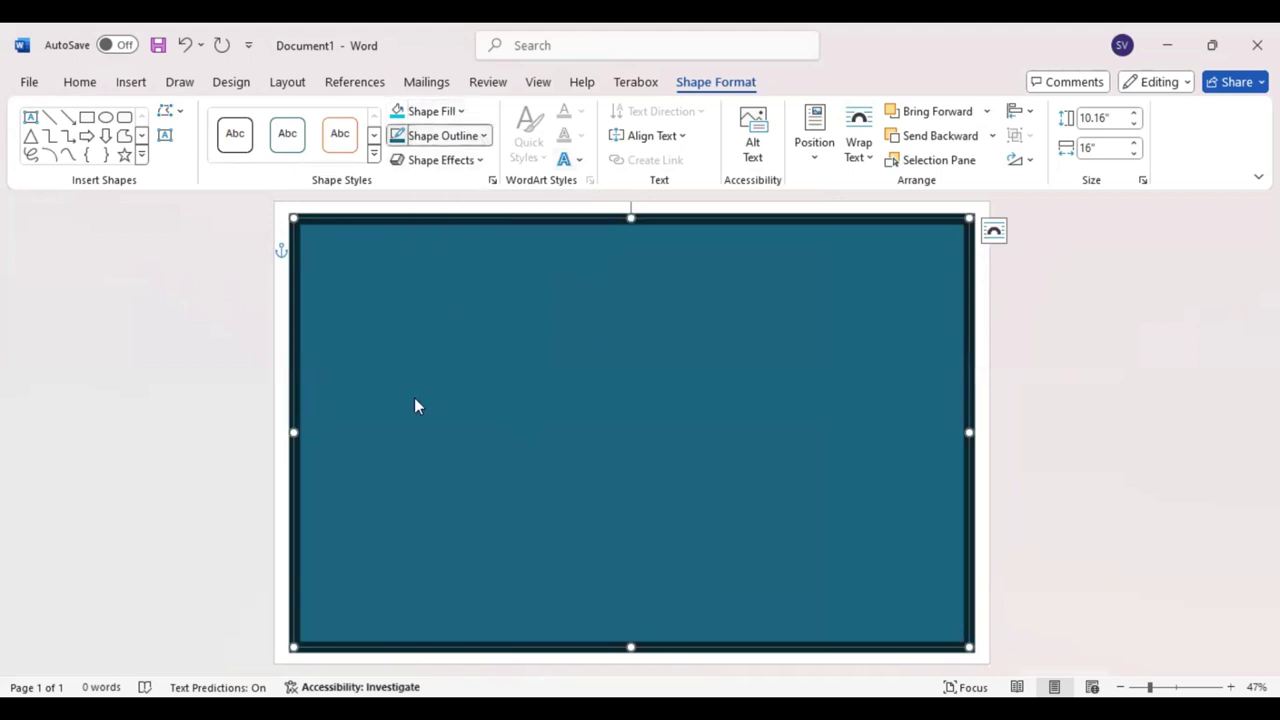
pyautogui.click(483, 135)
pyautogui.click(462, 135)
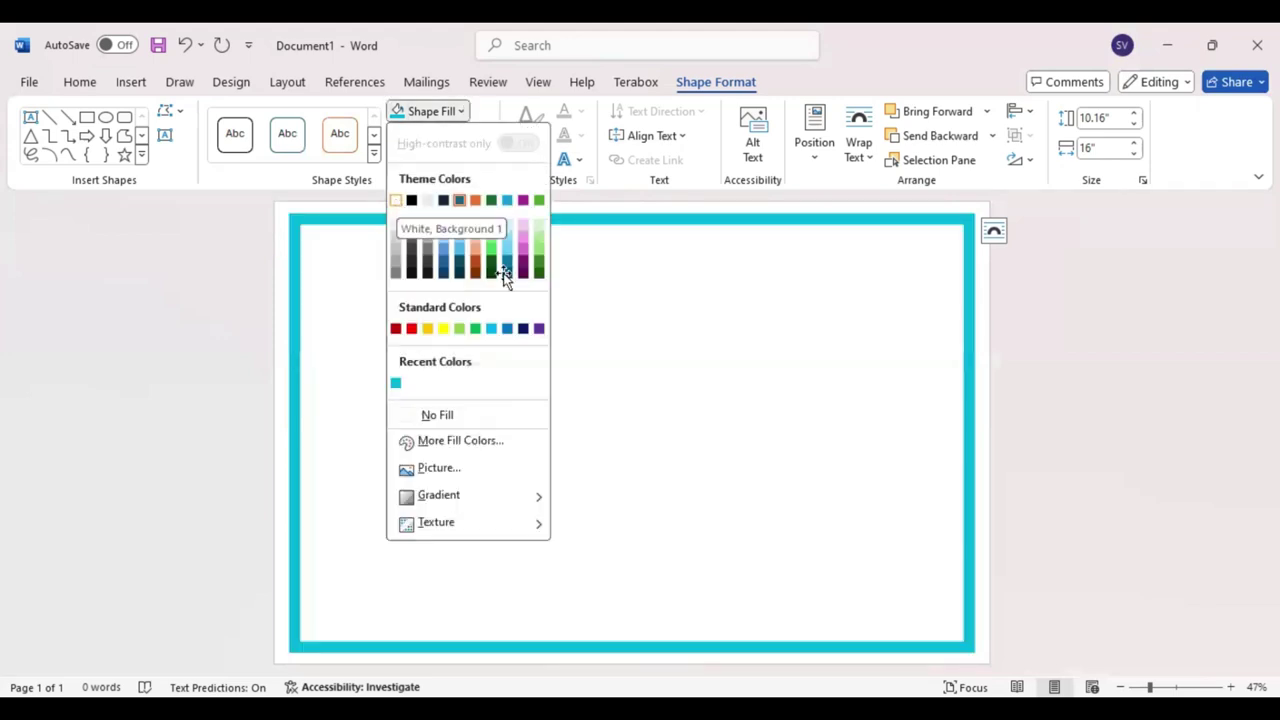
pyautogui.click(455, 232)
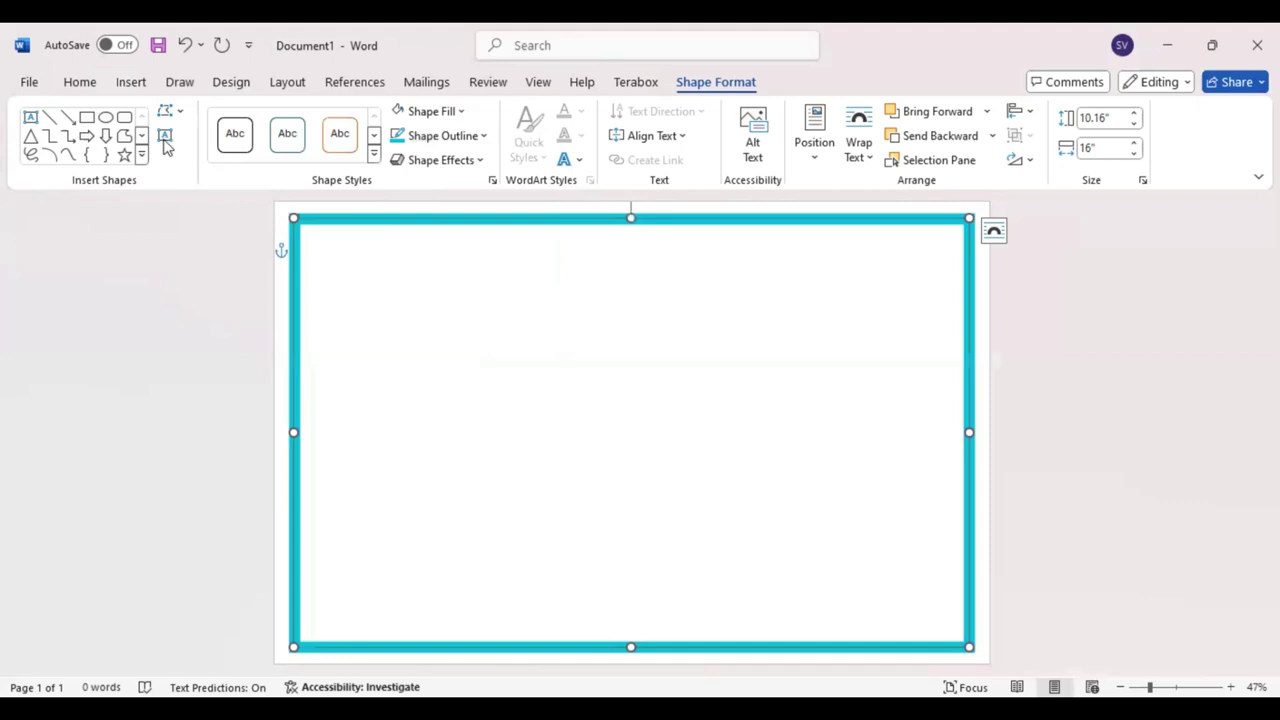
pyautogui.click(166, 136)
# Step: Draw a text box near the top of the frame containing 'Your Company Name'
pyautogui.moveTo(431, 277); pyautogui.dragTo(808, 338)
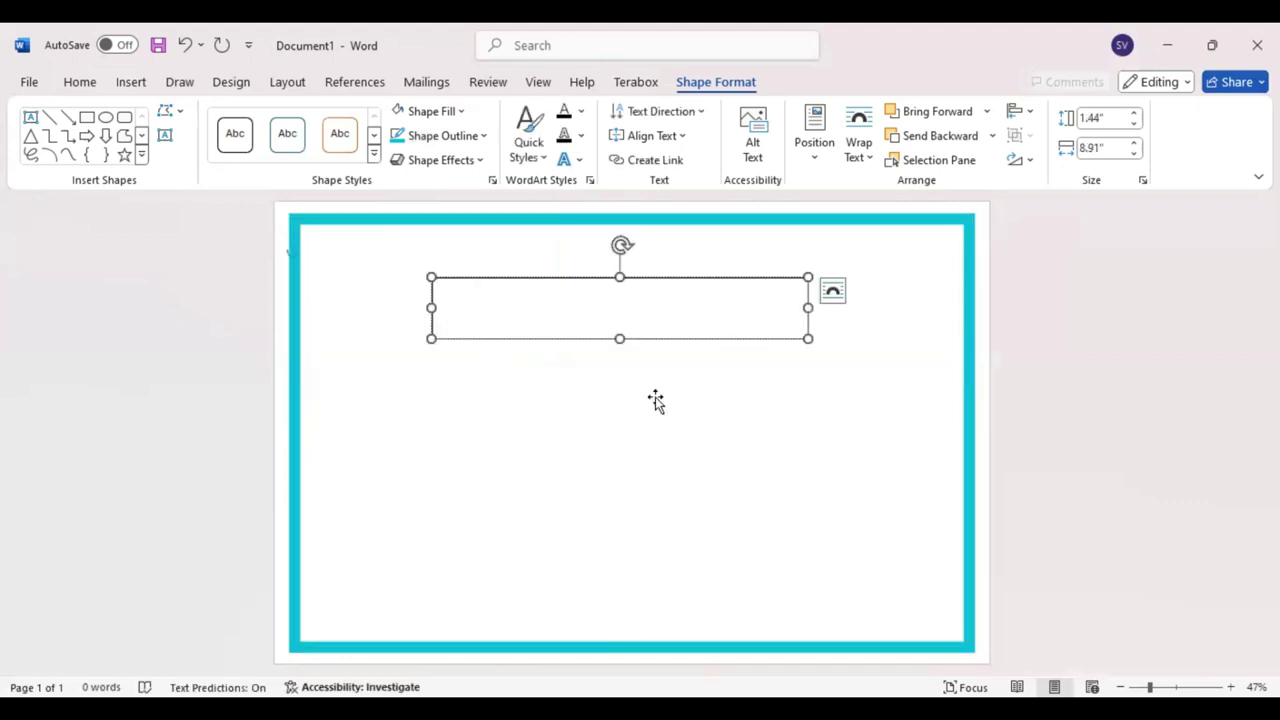
pyautogui.write('Your C')
pyautogui.write('ompany')
pyautogui.write(' Name')
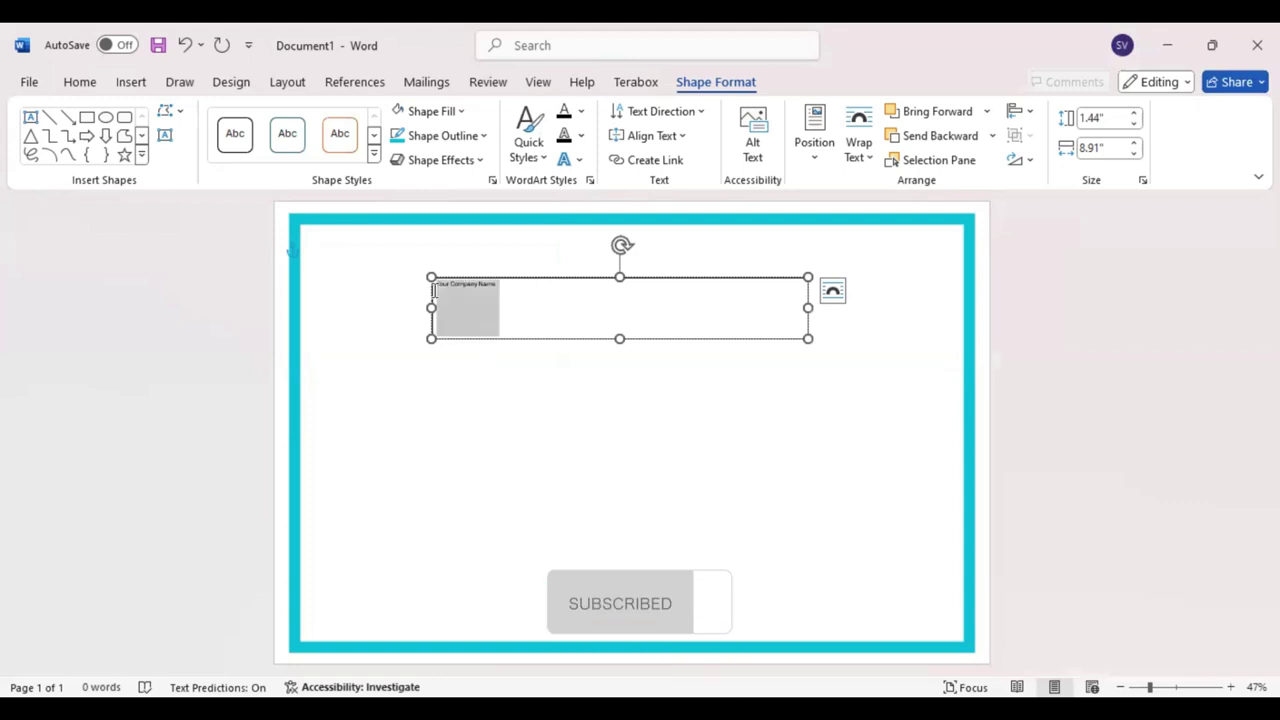
pyautogui.moveTo(496, 286); pyautogui.dragTo(434, 286)
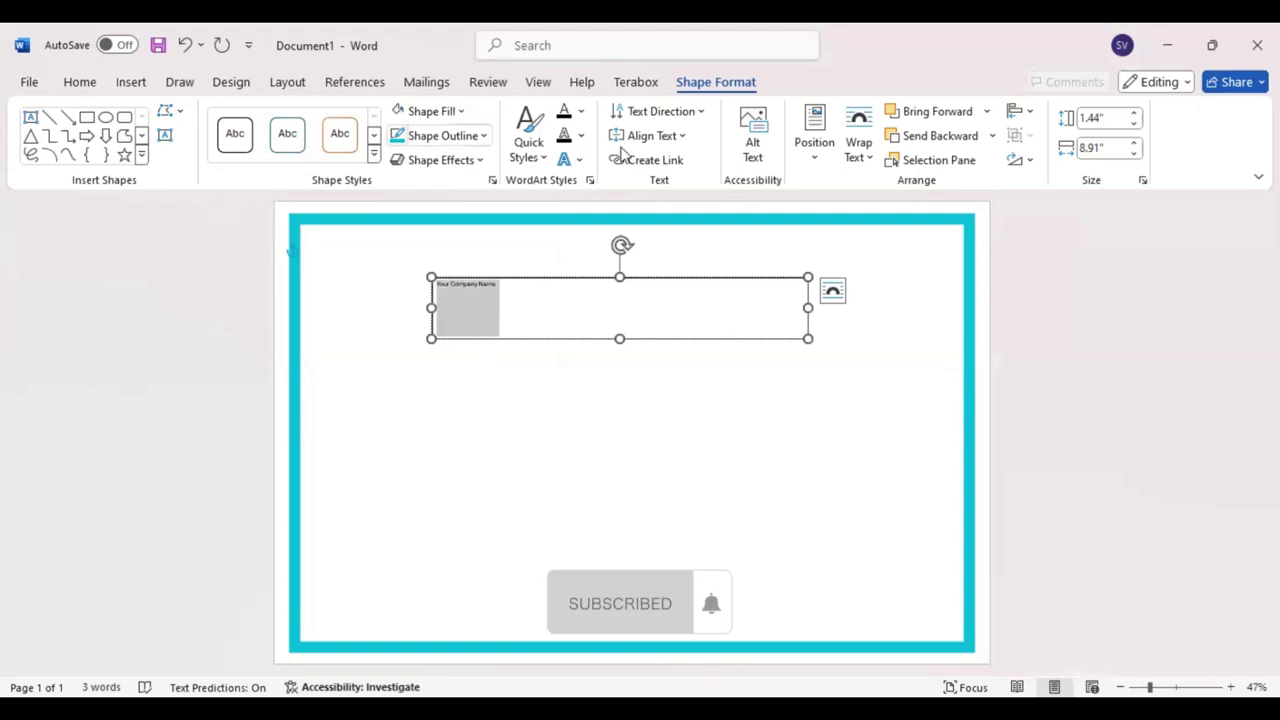
pyautogui.click(462, 116)
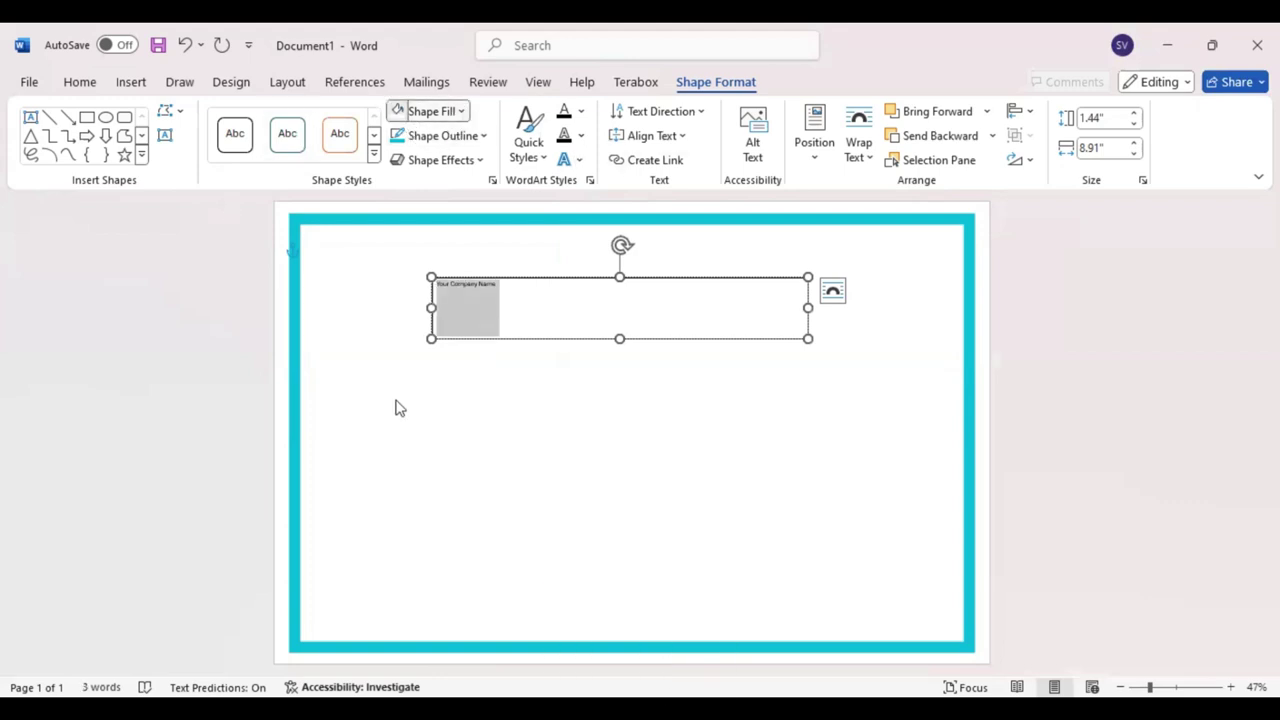
pyautogui.press('Escape')
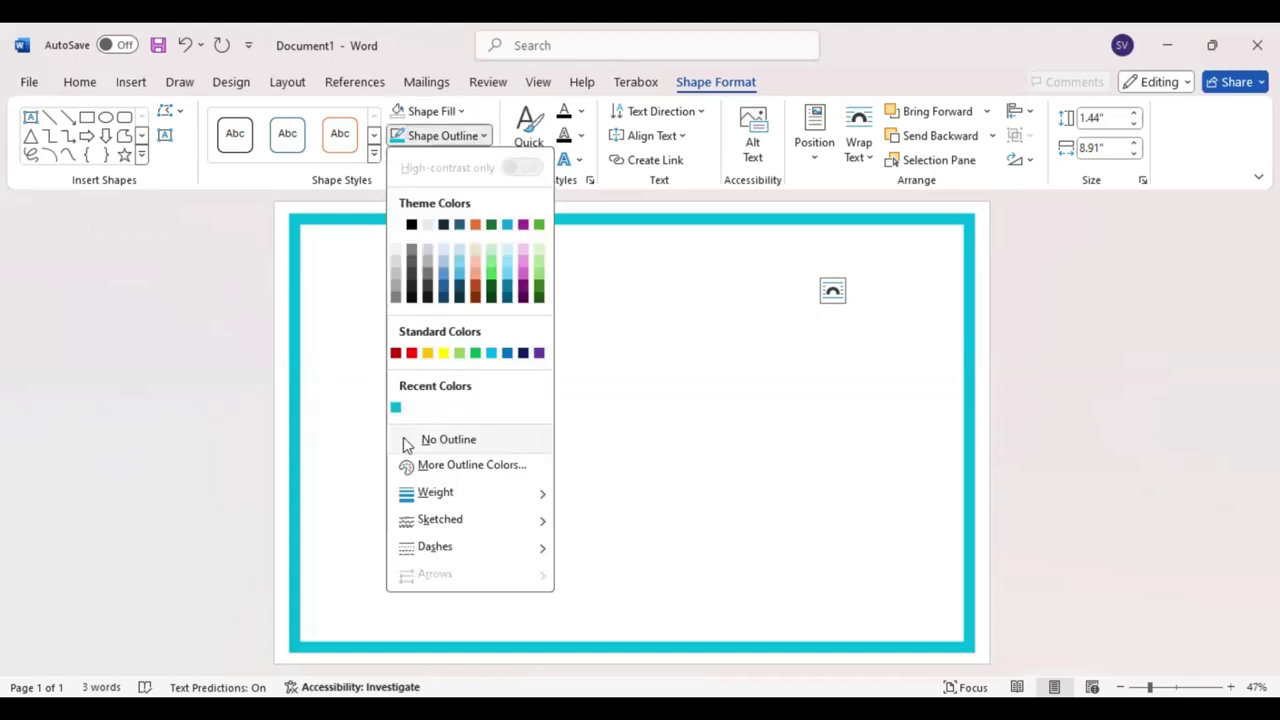
pyautogui.click(82, 84)
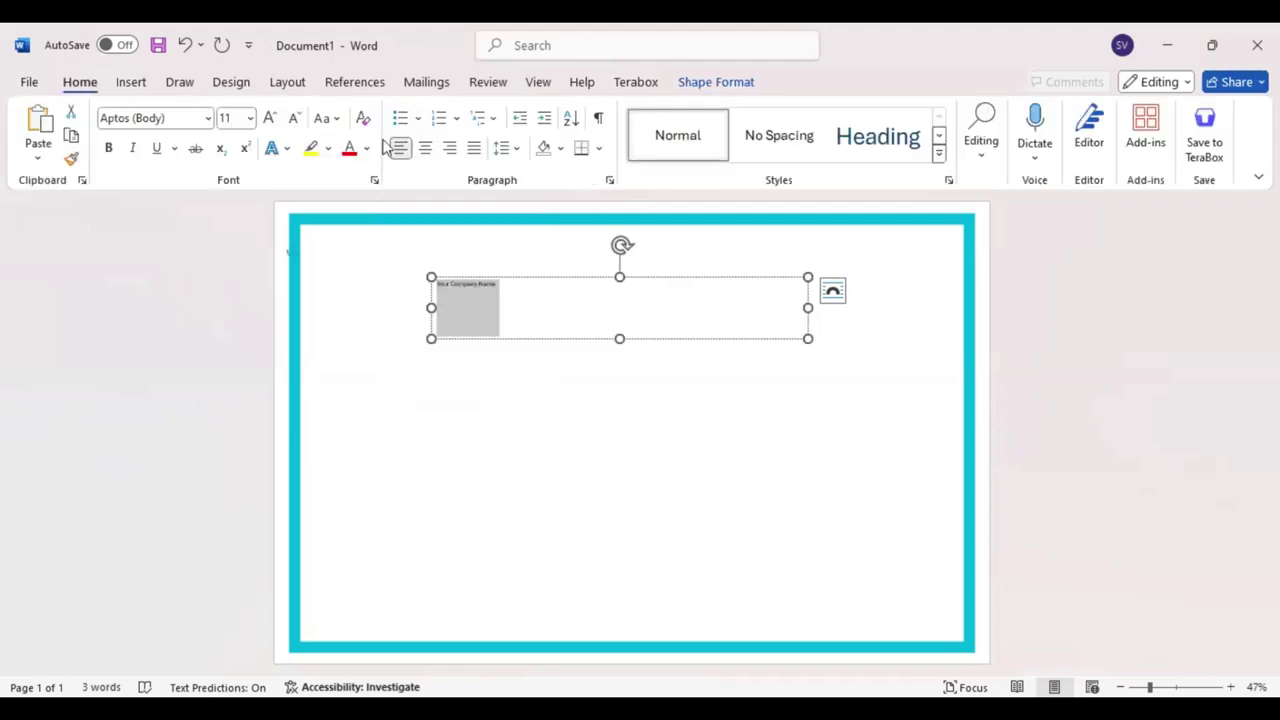
# Step: Centre the company name, switch it to uppercase and enlarge it to 36 pt
pyautogui.click(268, 118)
pyautogui.hotkey('ctrl', 'e')
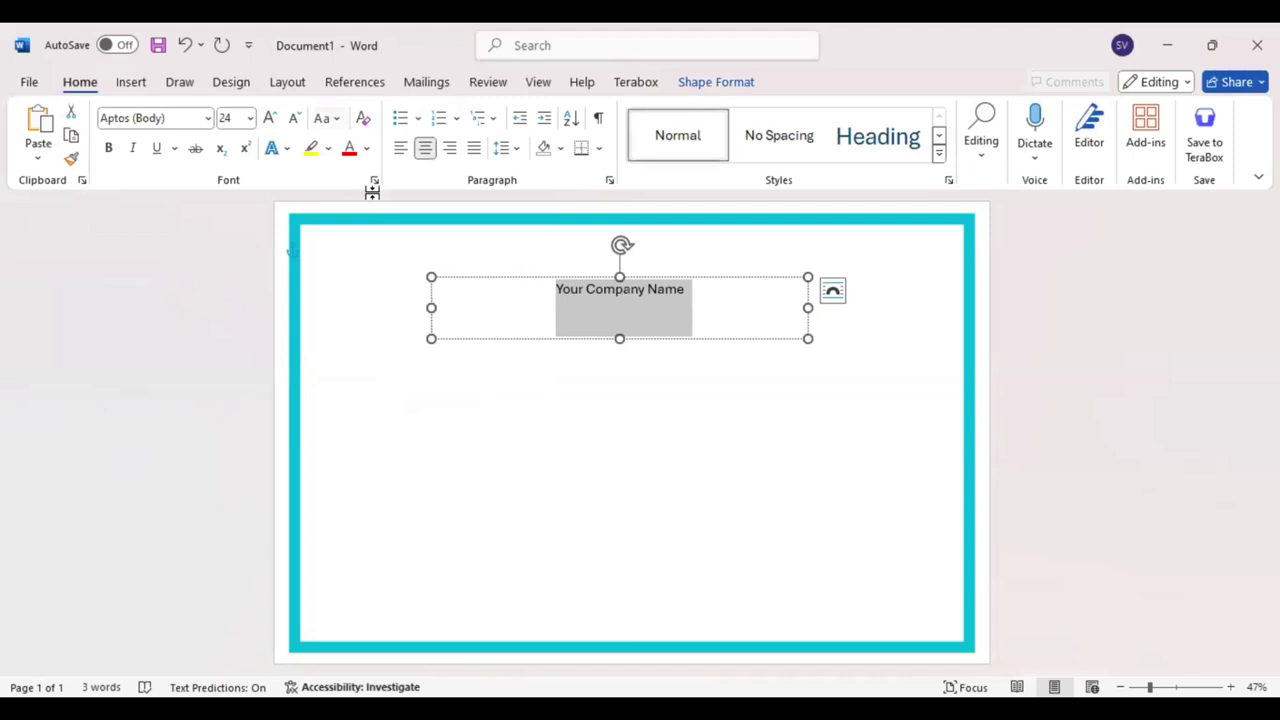
pyautogui.click(272, 118)
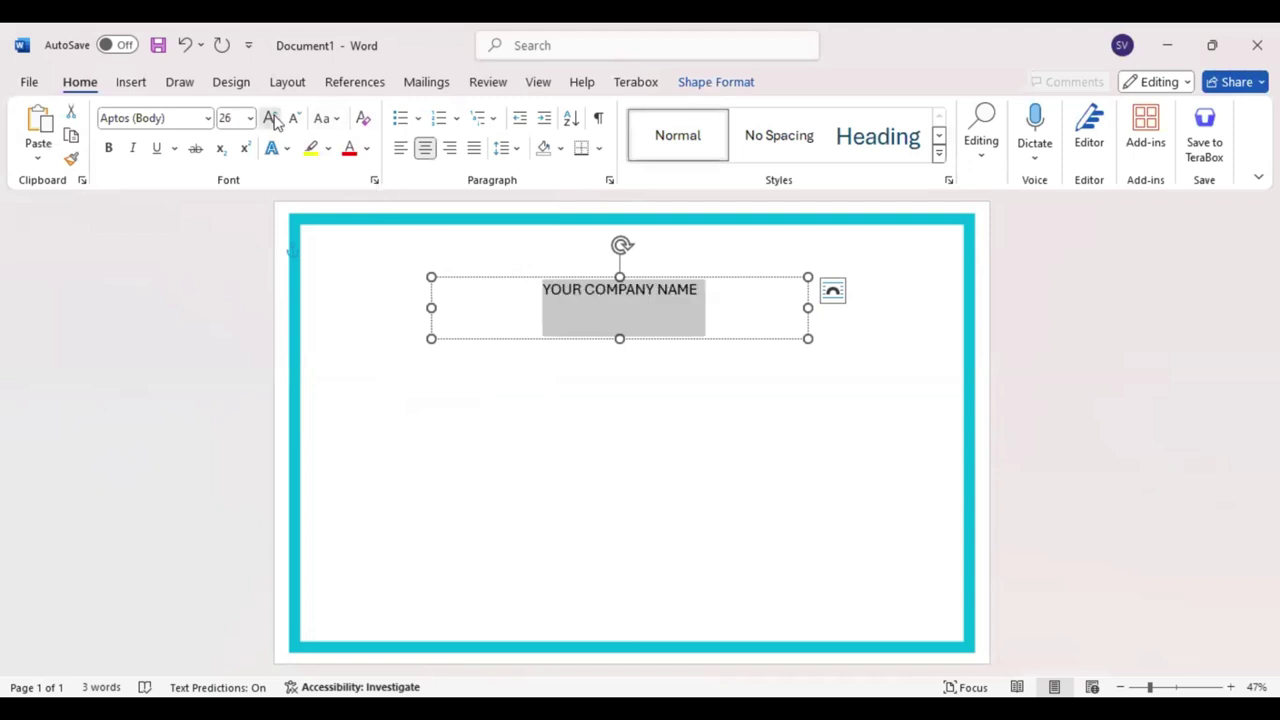
pyautogui.click(272, 118)
pyautogui.click(272, 118)
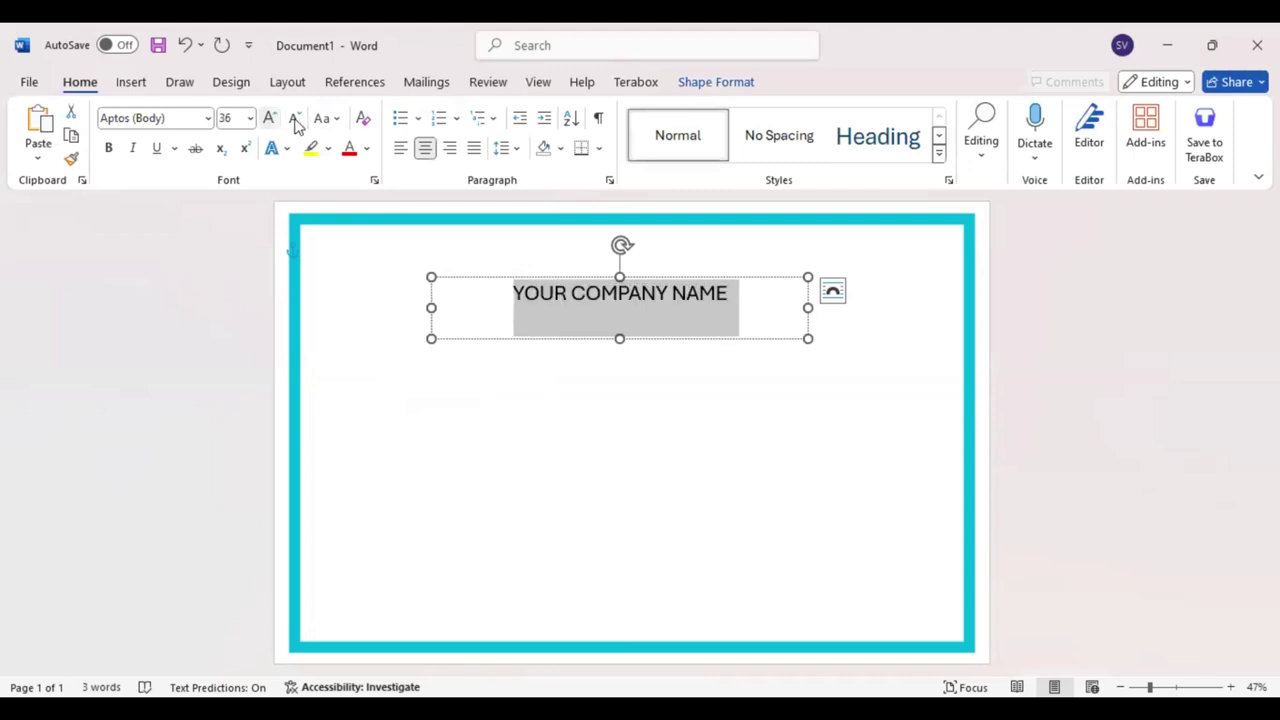
pyautogui.click(272, 118)
# Step: Expand the company name's letter spacing by 3 pt in the Font dialog
pyautogui.click(375, 181)
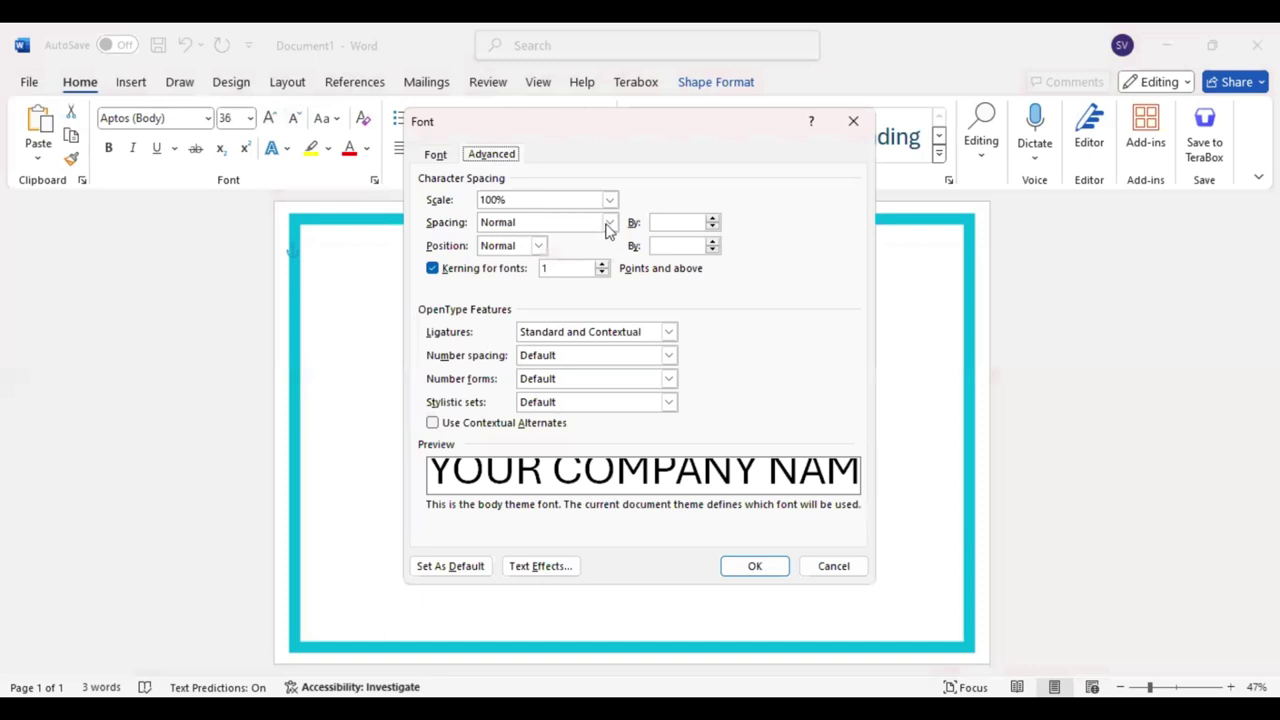
pyautogui.click(609, 222)
pyautogui.click(505, 252)
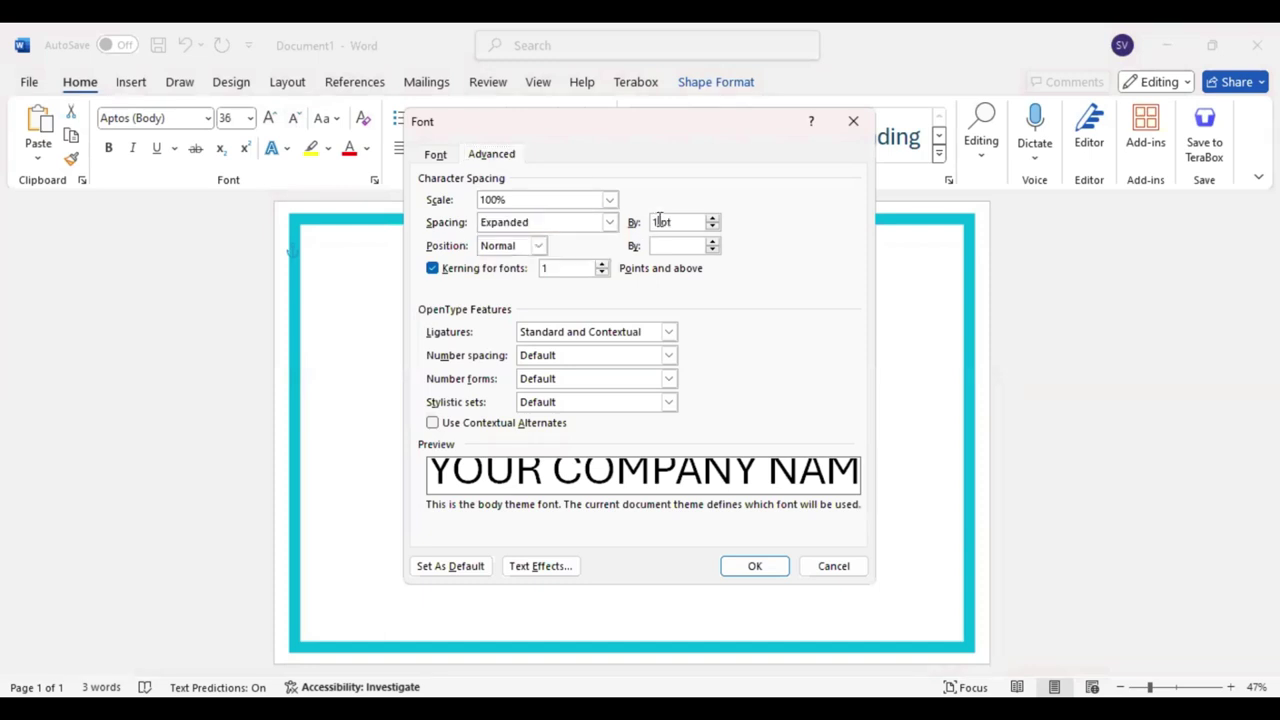
pyautogui.click(662, 222)
pyautogui.press('BackSpace')
pyautogui.write('3')
pyautogui.press('Return')
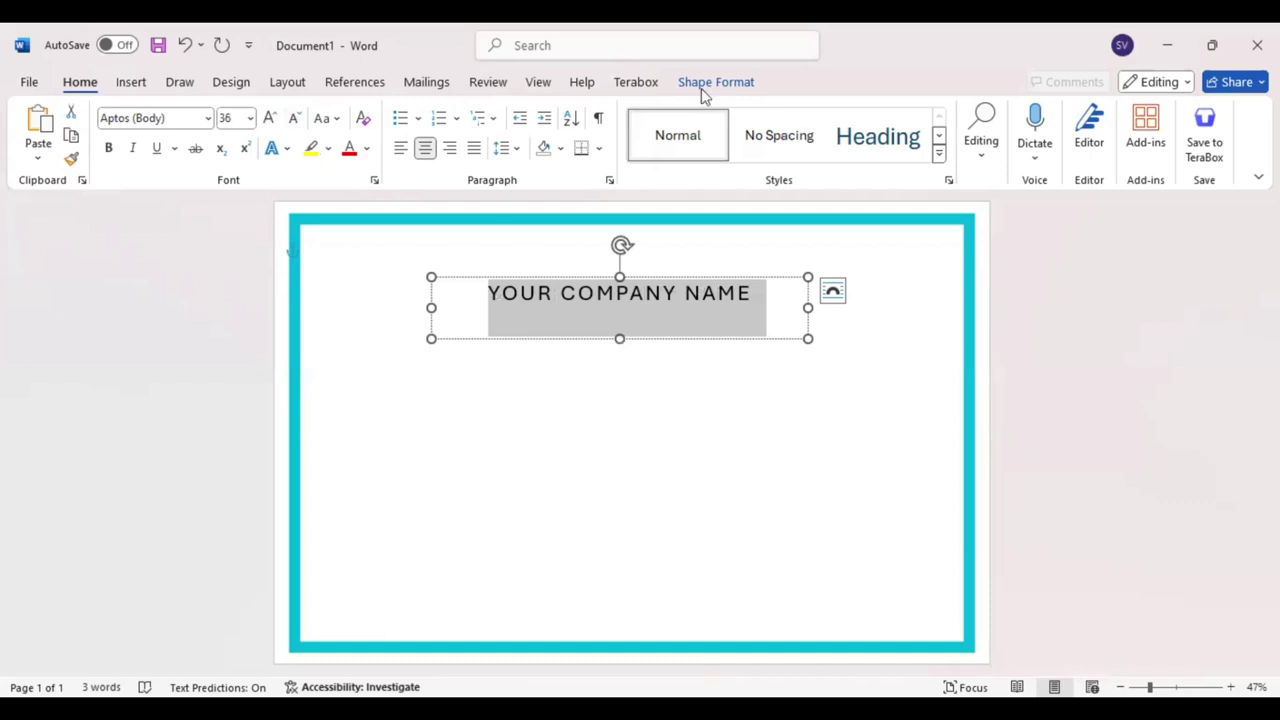
# Step: Give the company name an arched text effect and cyan colouring
pyautogui.click(701, 88)
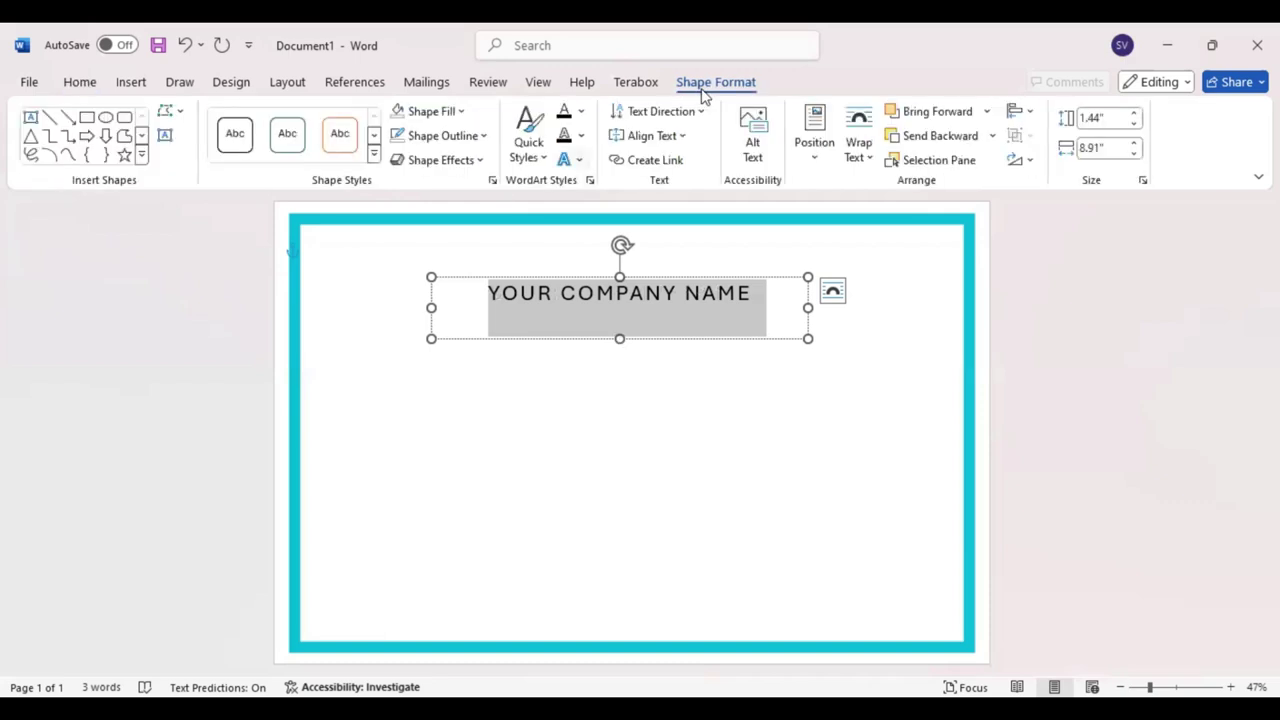
pyautogui.click(570, 160)
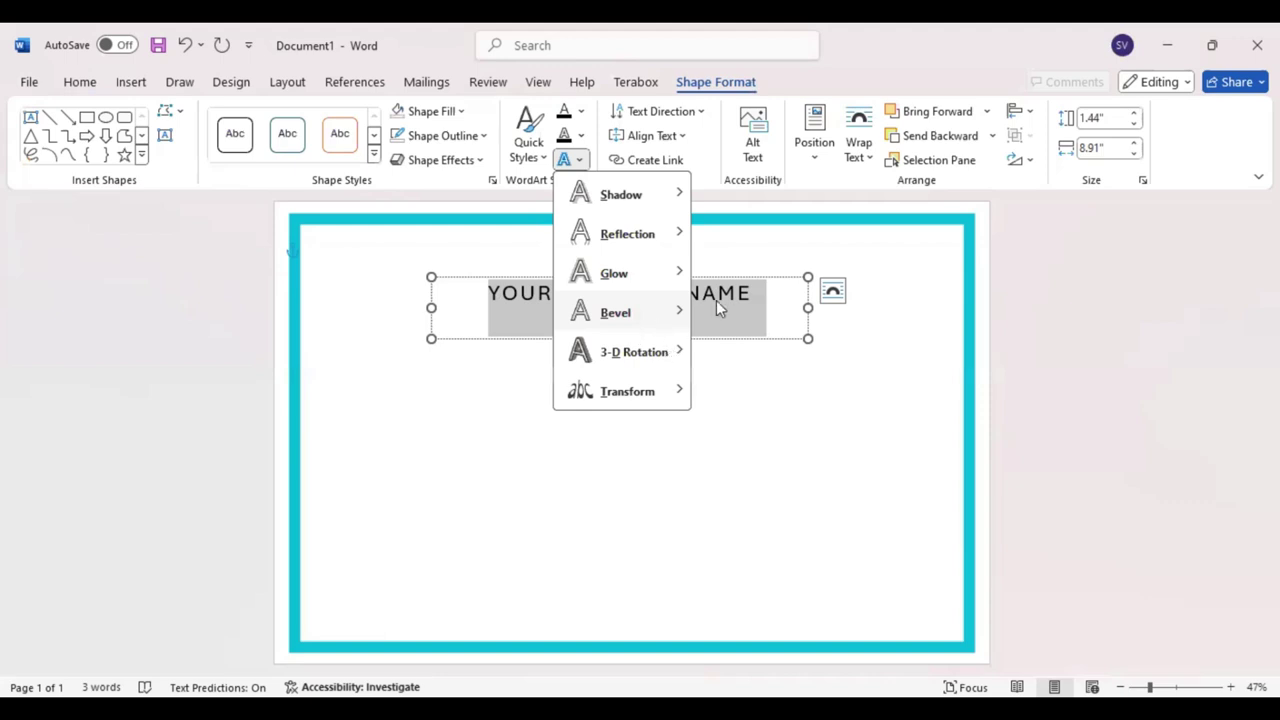
pyautogui.moveTo(670, 400)
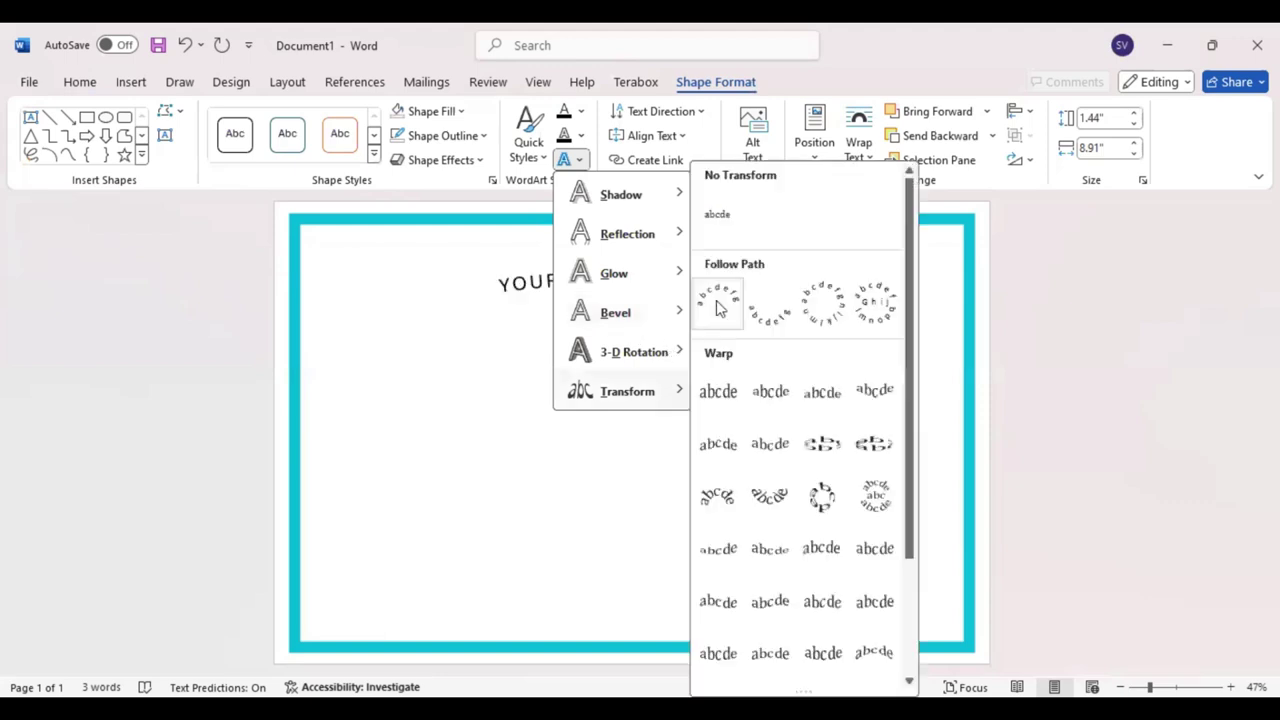
pyautogui.click(446, 303)
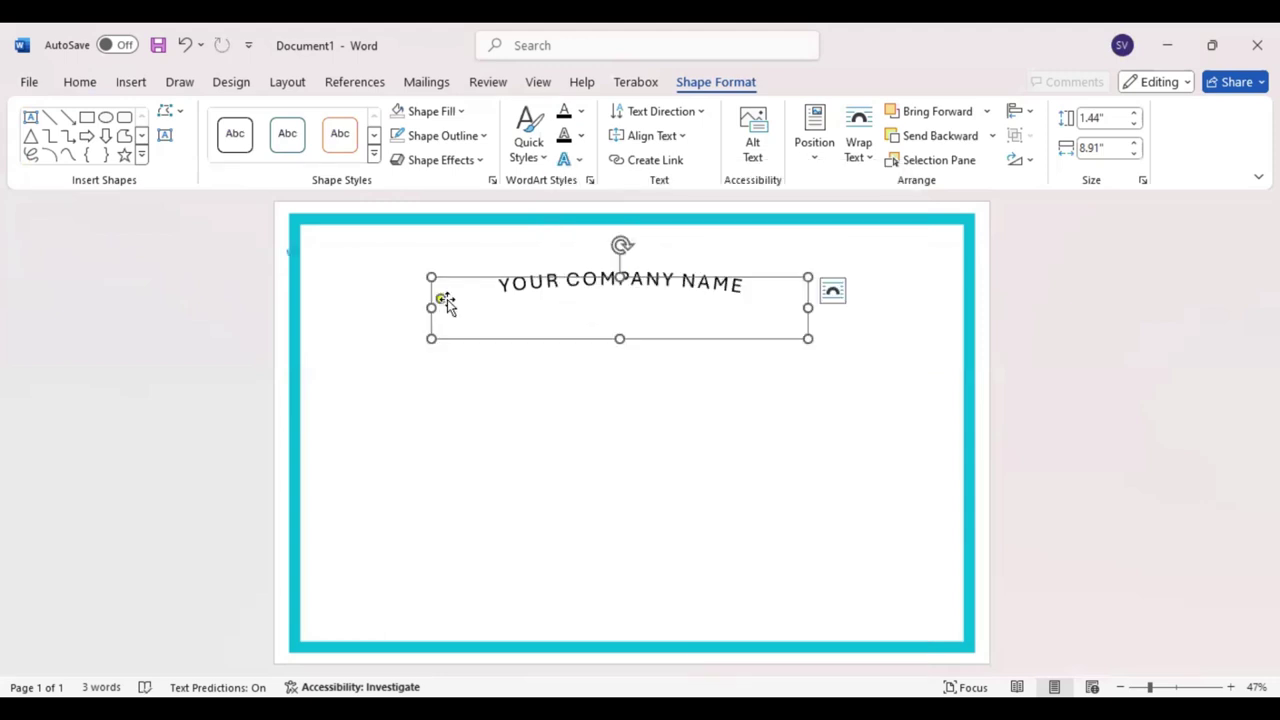
pyautogui.tripleClick(446, 303)
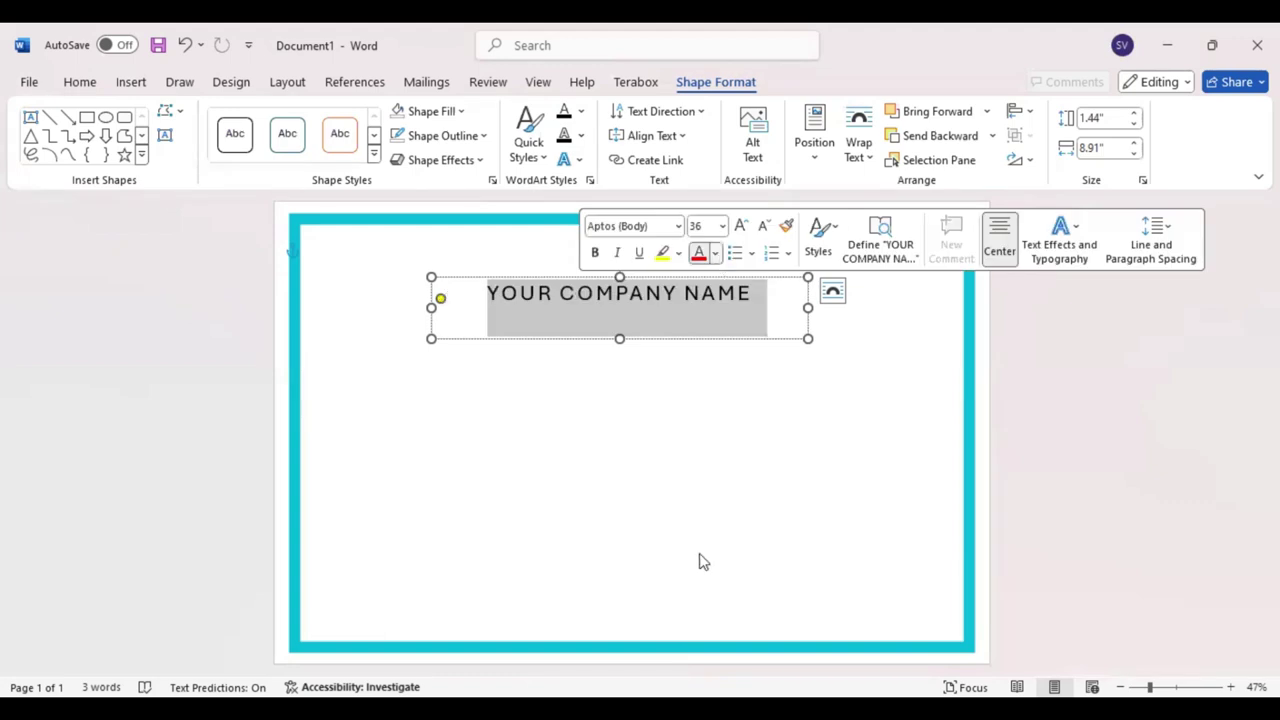
# Step: Resize the company-name box to 1.53" by 7.58" and recentre it near the top
pyautogui.moveTo(619, 338)
pyautogui.mouseDown()
pyautogui.moveTo(619, 309)
pyautogui.moveTo(619, 342)
pyautogui.mouseUp()
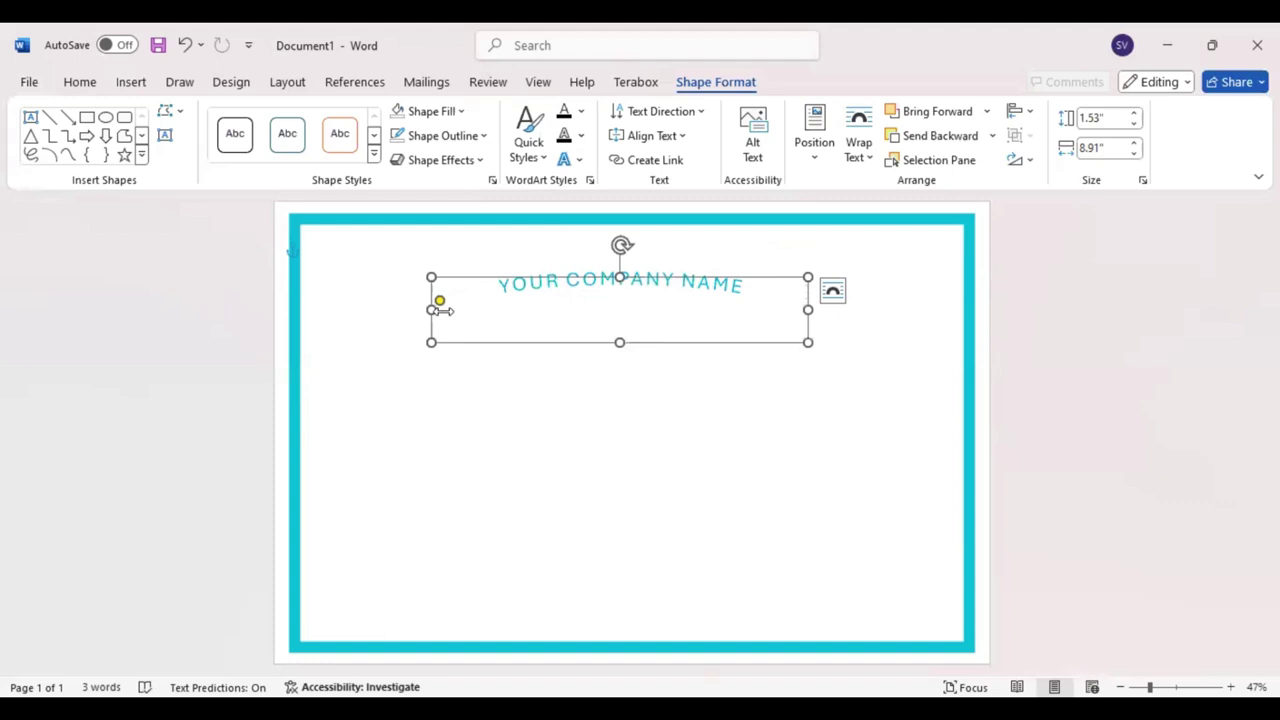
pyautogui.moveTo(443, 311); pyautogui.dragTo(487, 310)
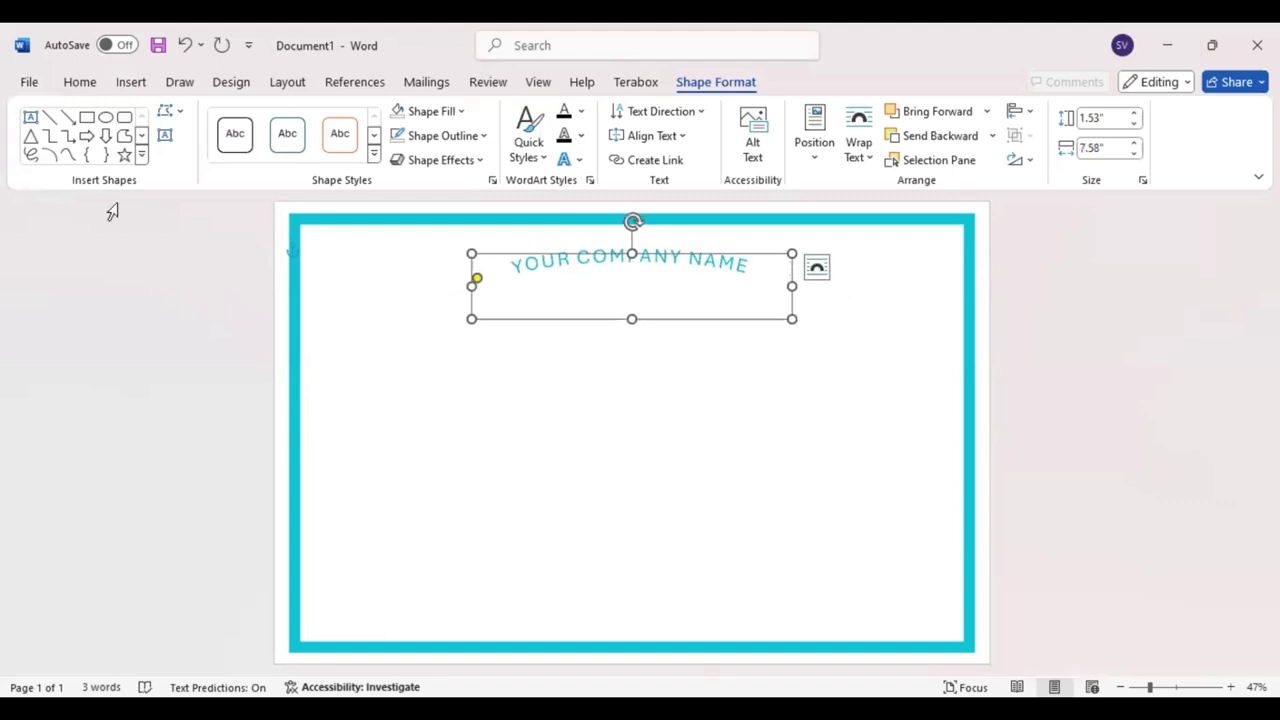
pyautogui.click(166, 136)
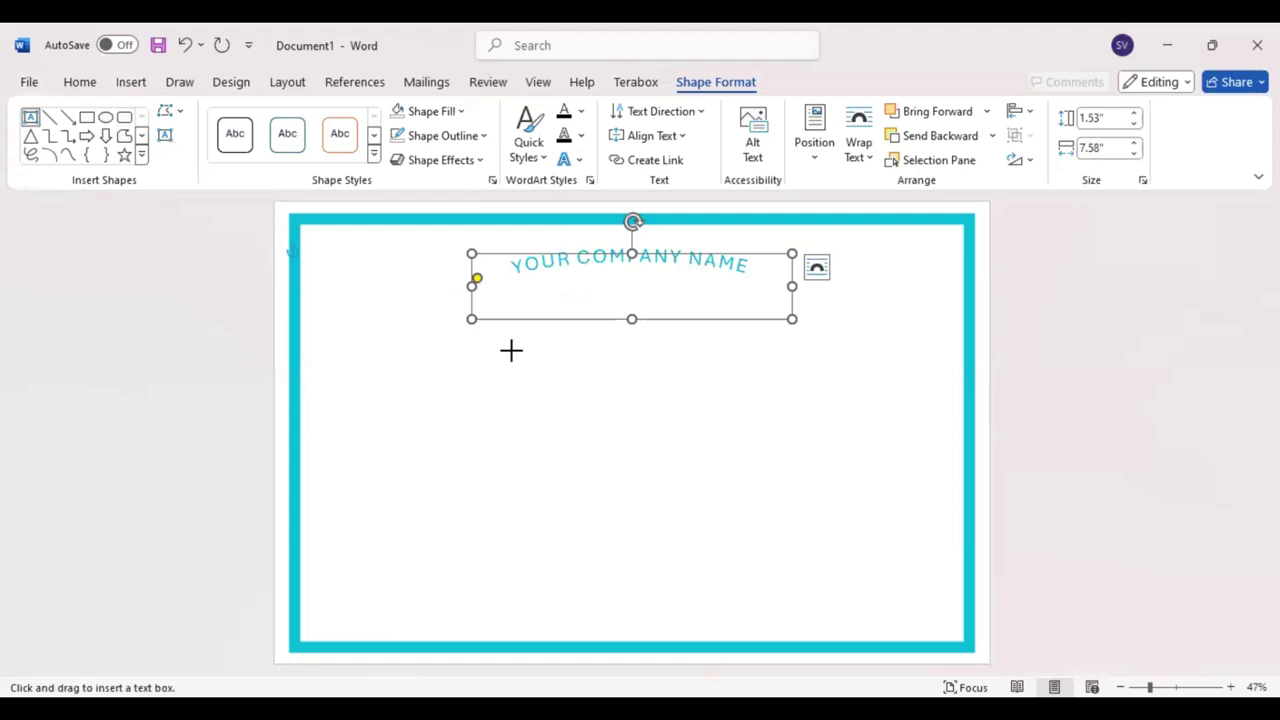
# Step: Add a text box below the company name with 'Certificate' centred and enlarged
pyautogui.moveTo(512, 350); pyautogui.dragTo(768, 406)
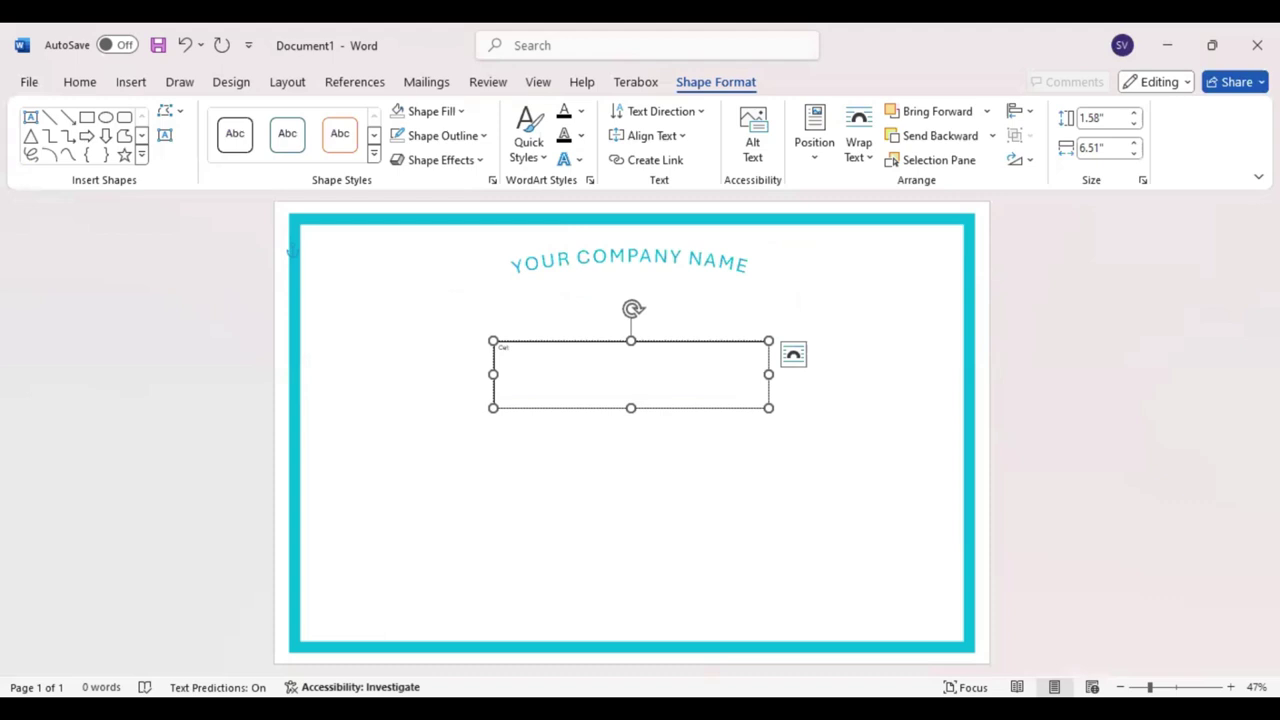
pyautogui.write('tific')
pyautogui.write('ate')
pyautogui.moveTo(534, 358); pyautogui.dragTo(506, 355)
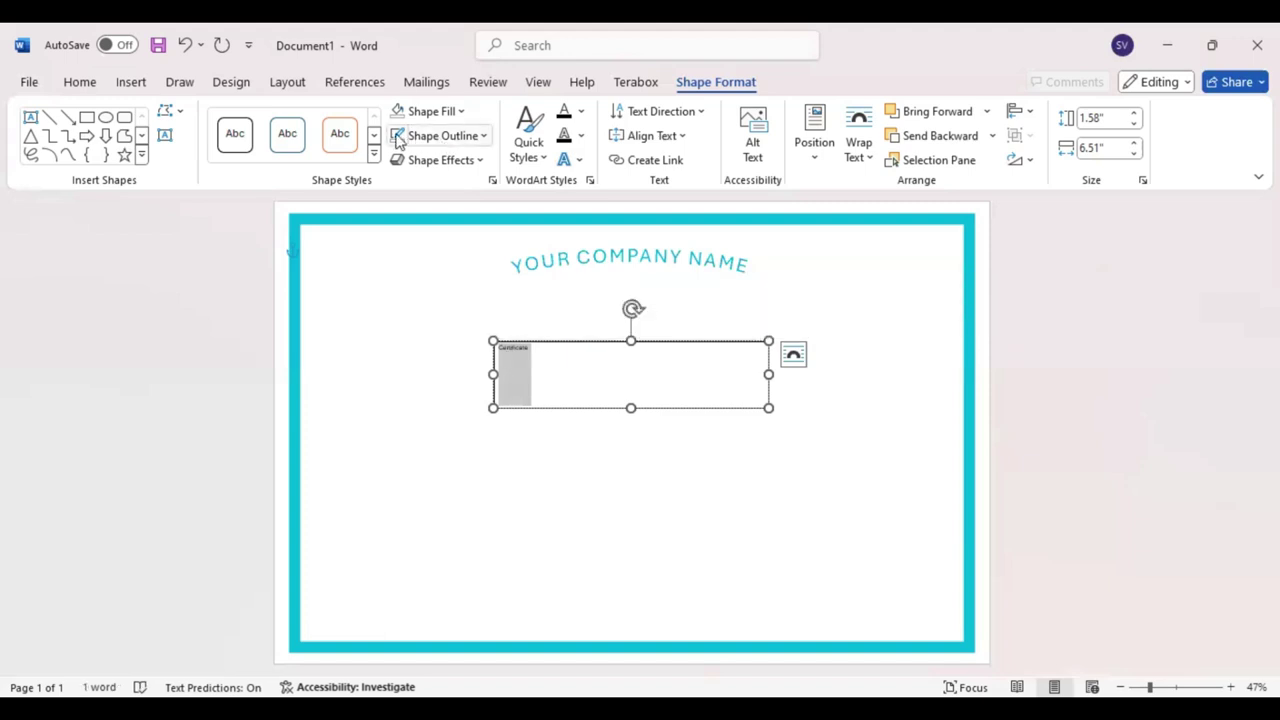
pyautogui.click(88, 84)
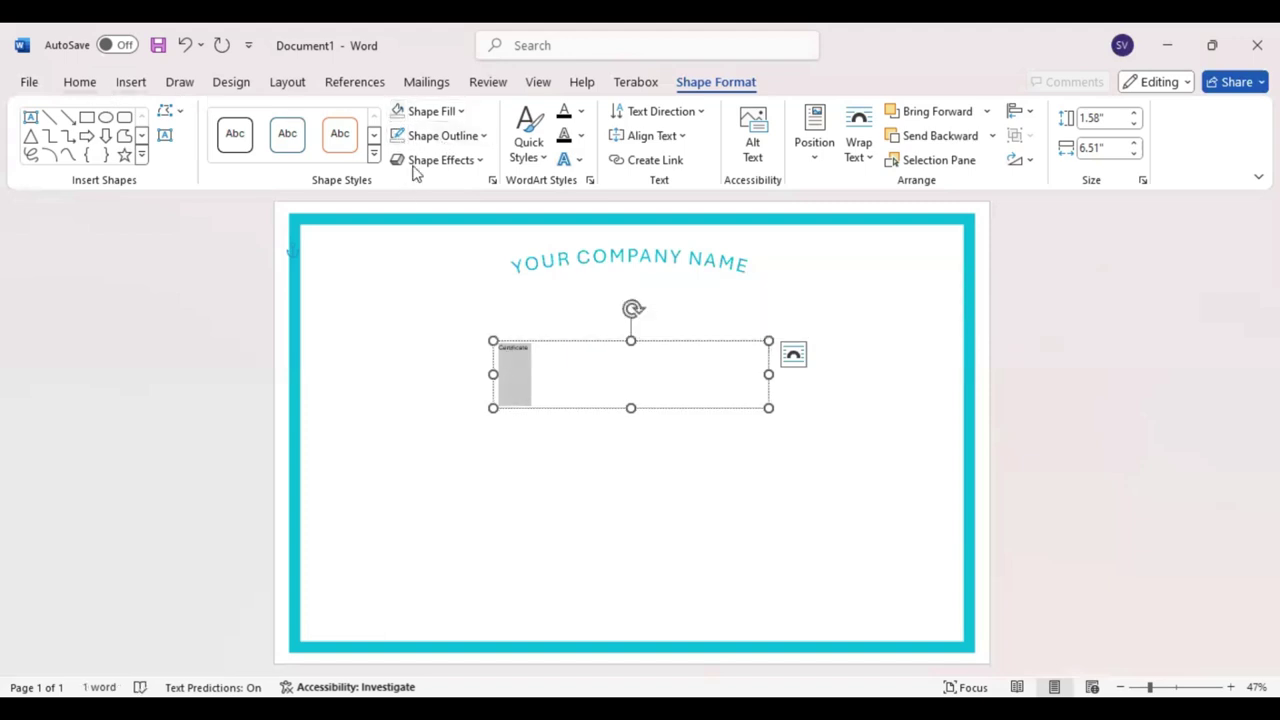
pyautogui.click(426, 149)
pyautogui.click(270, 118)
pyautogui.click(270, 118)
pyautogui.click(270, 118)
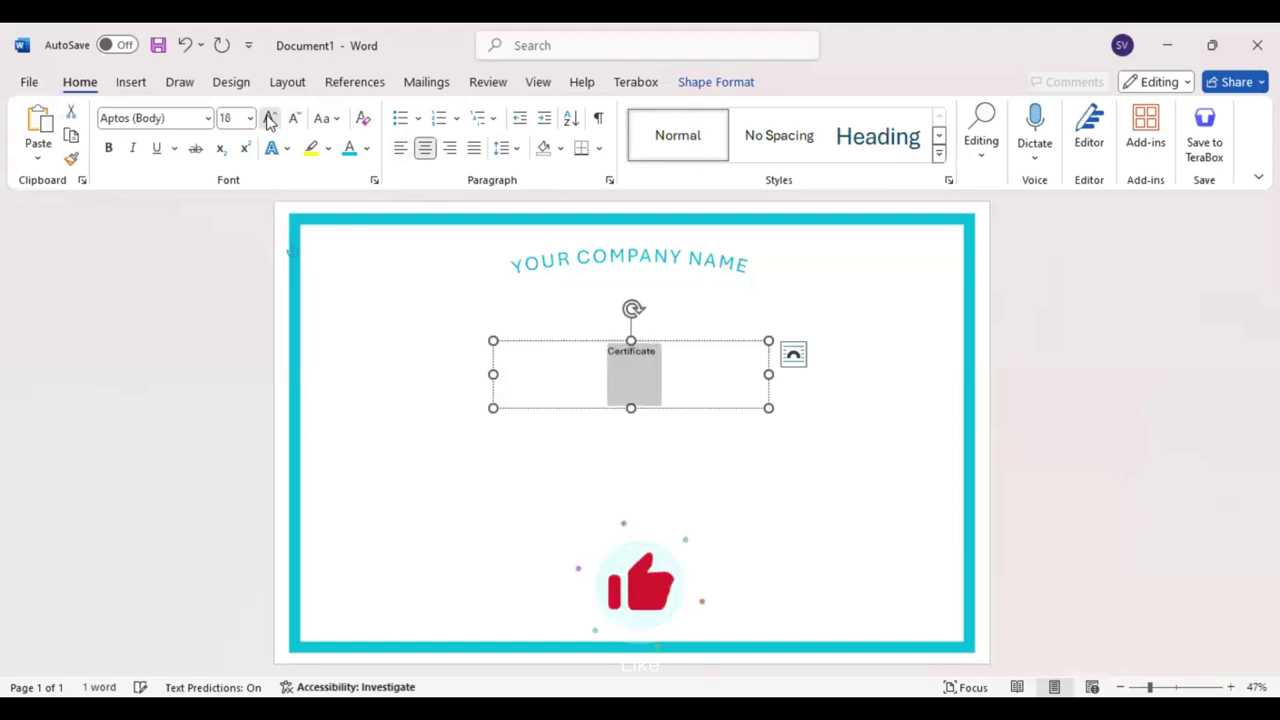
pyautogui.click(270, 118)
pyautogui.click(270, 118)
pyautogui.click(270, 118)
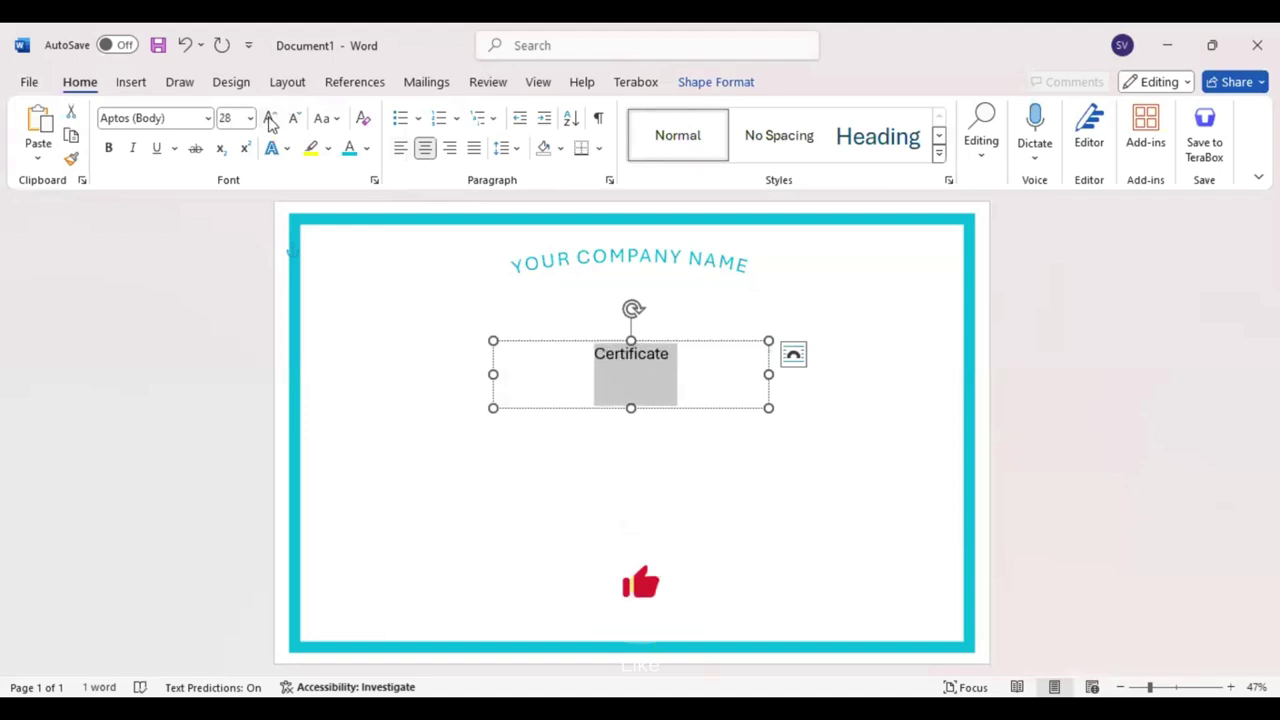
# Step: Set the title to Arial Black, uppercase, and enlarge it further
pyautogui.click(172, 118)
pyautogui.write('Ar')
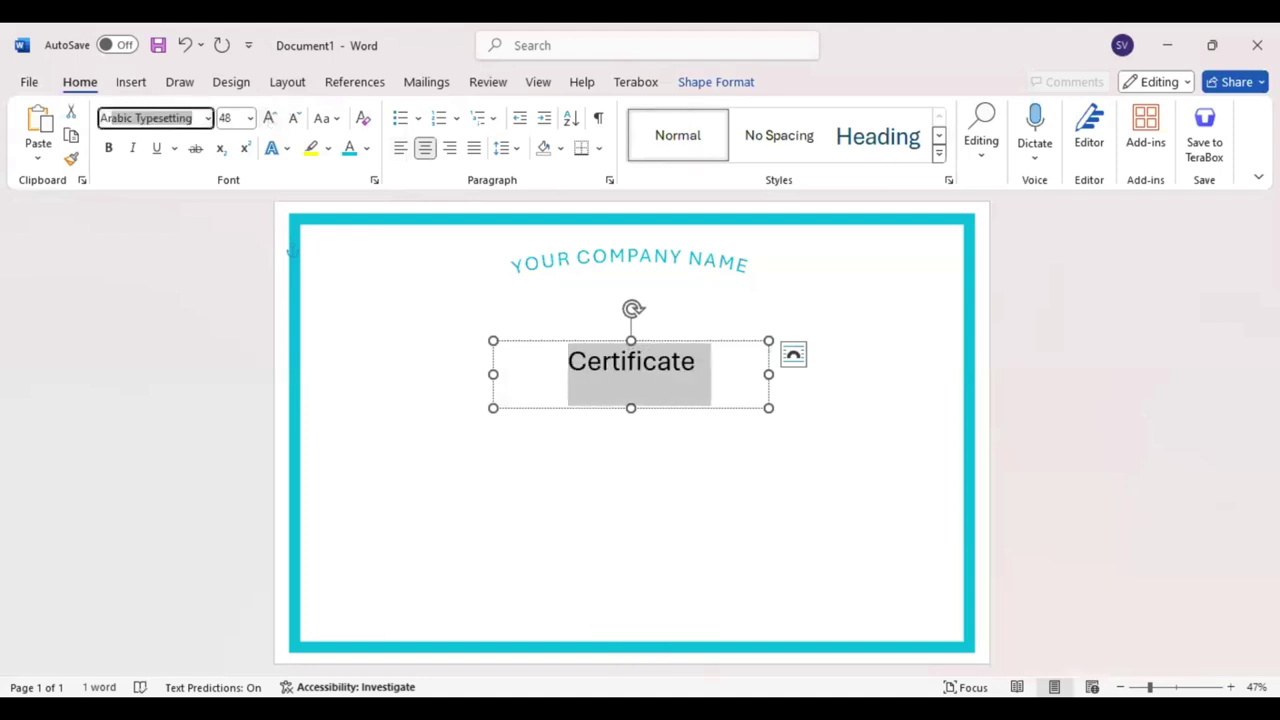
pyautogui.write('i')
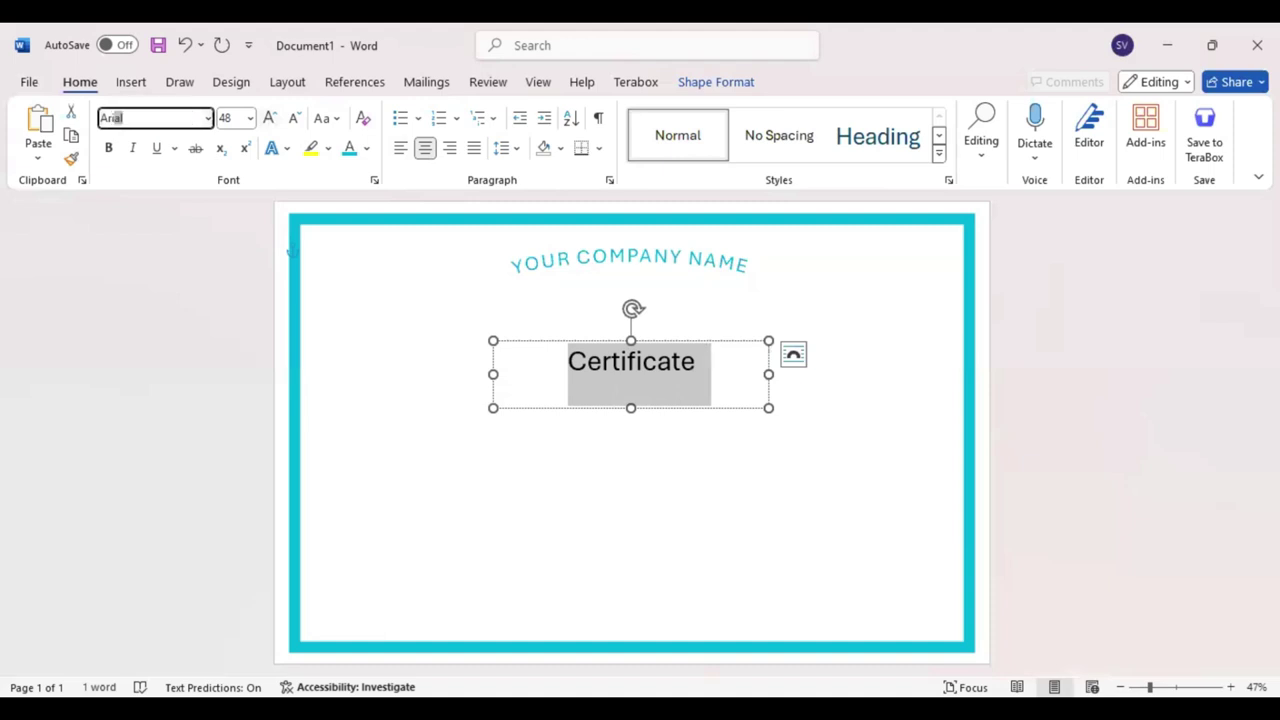
pyautogui.write('al')
pyautogui.press('Return')
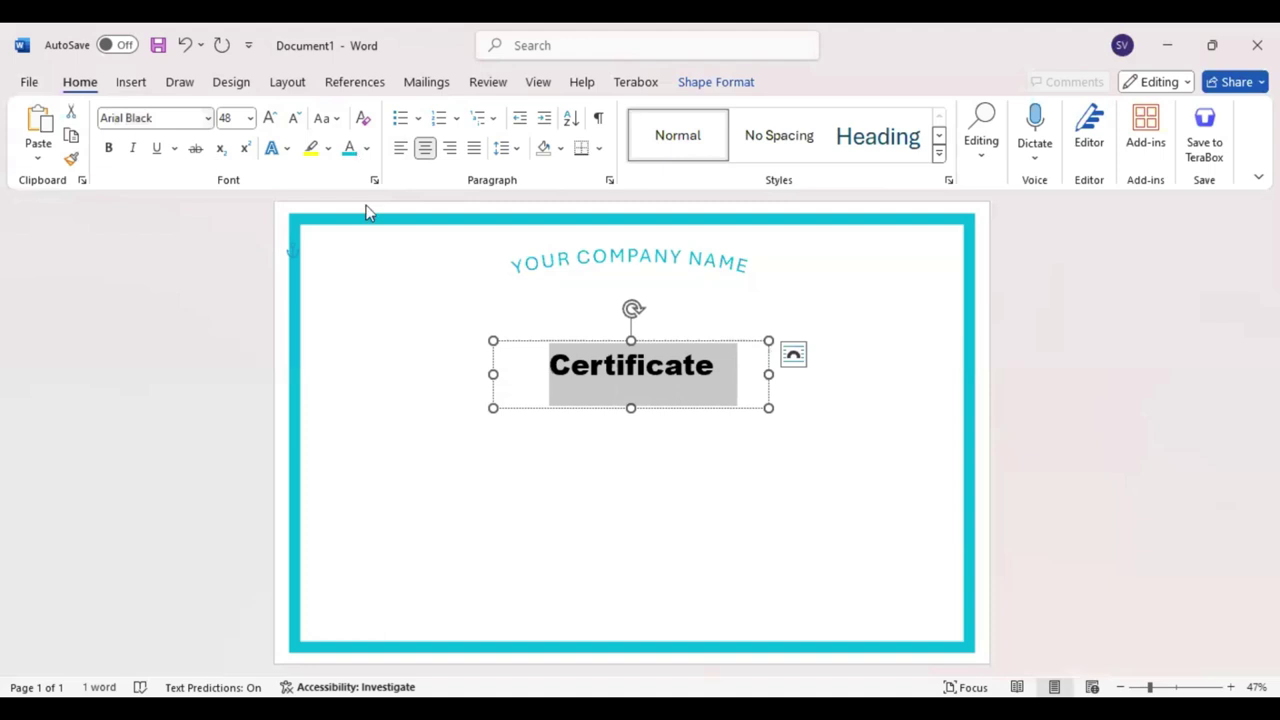
pyautogui.hotkey('shift', 'F3')
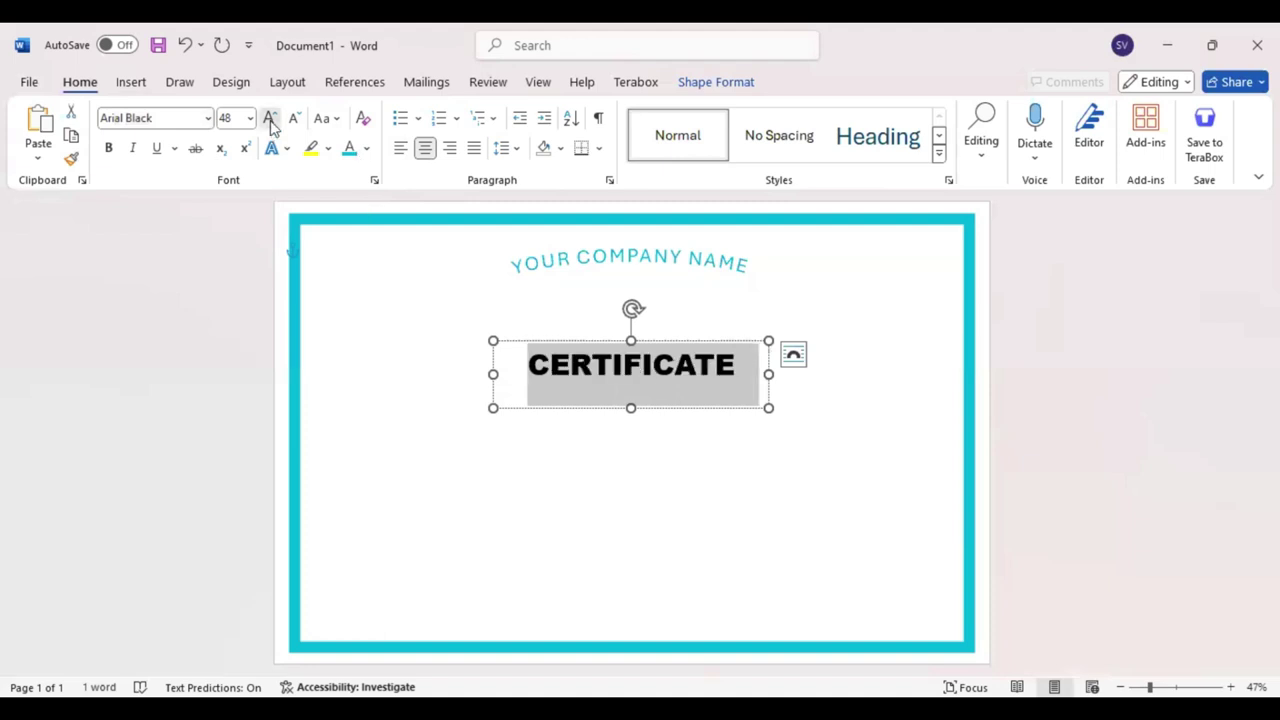
pyautogui.click(269, 118)
pyautogui.click(269, 118)
pyautogui.click(269, 118)
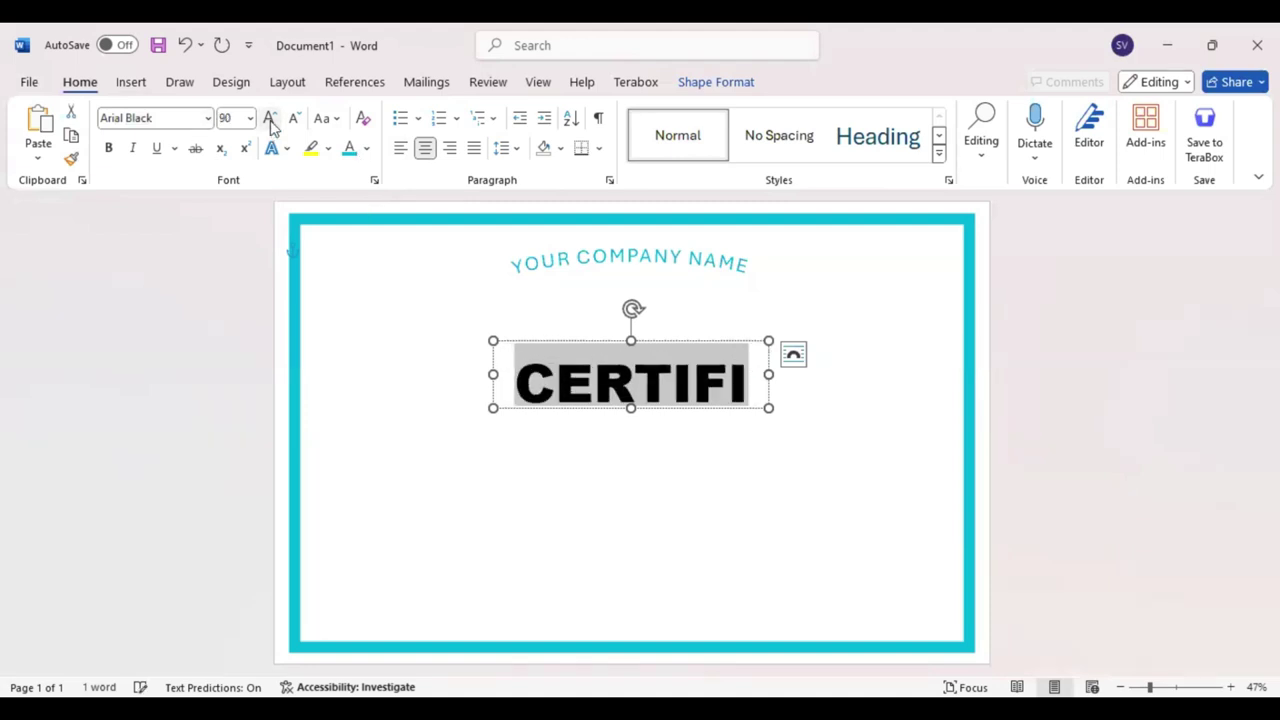
# Step: Widen the CERTIFICATE box, raise the text to 120 pt, and centre it on the page
pyautogui.moveTo(493, 374); pyautogui.dragTo(357, 371)
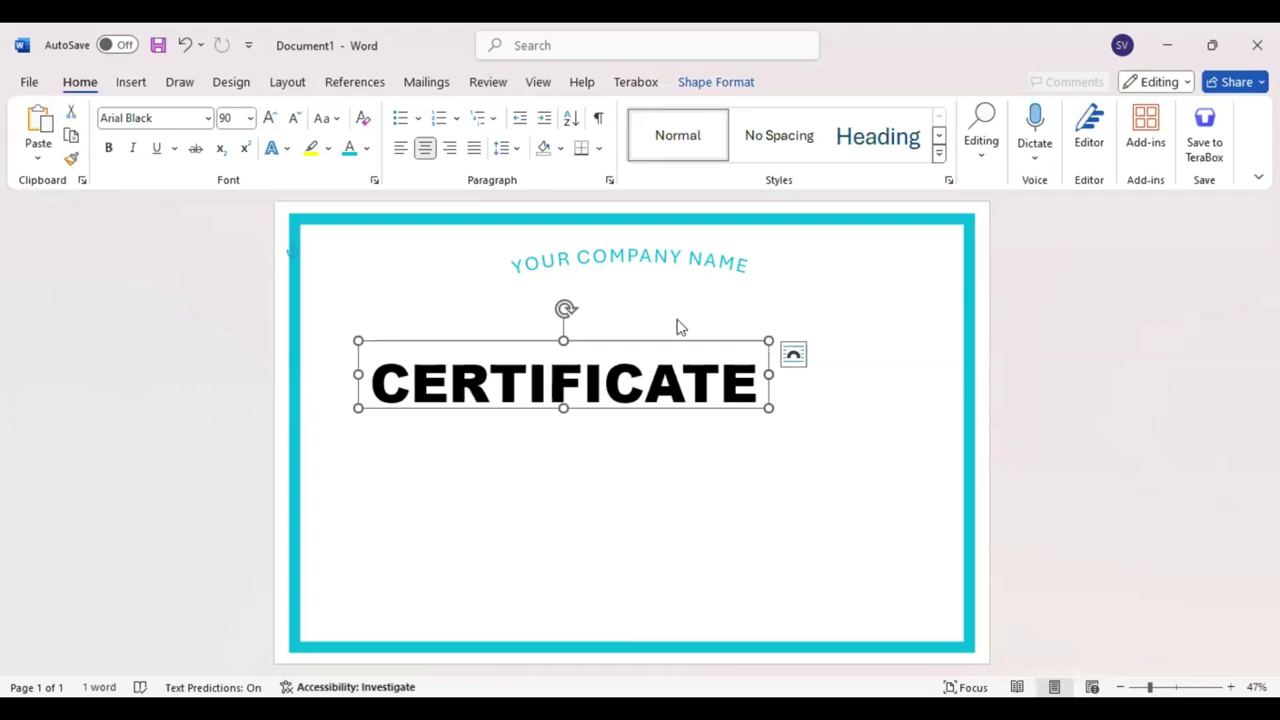
pyautogui.hotkey('ctrl', 'a')
pyautogui.hotkey('ctrl', 'shift', '.')
pyautogui.hotkey('ctrl', 'shift', '.')
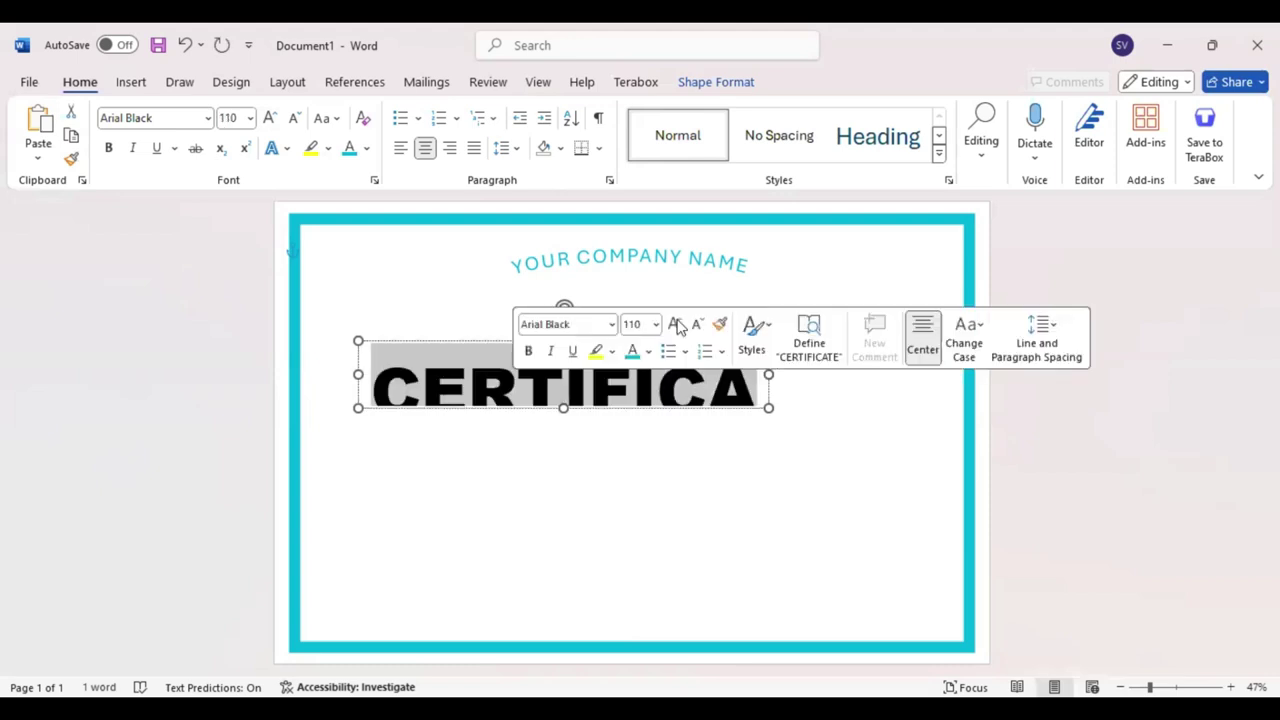
pyautogui.press('Escape')
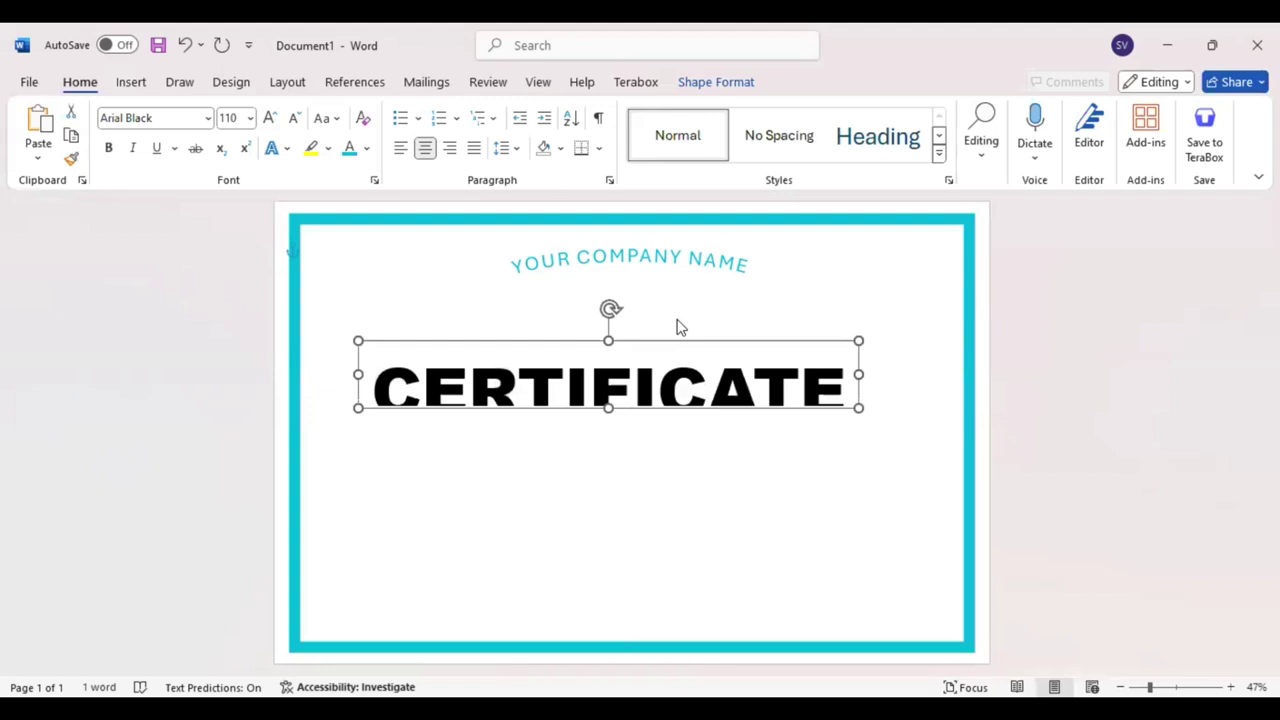
pyautogui.moveTo(679, 327); pyautogui.dragTo(680, 325)
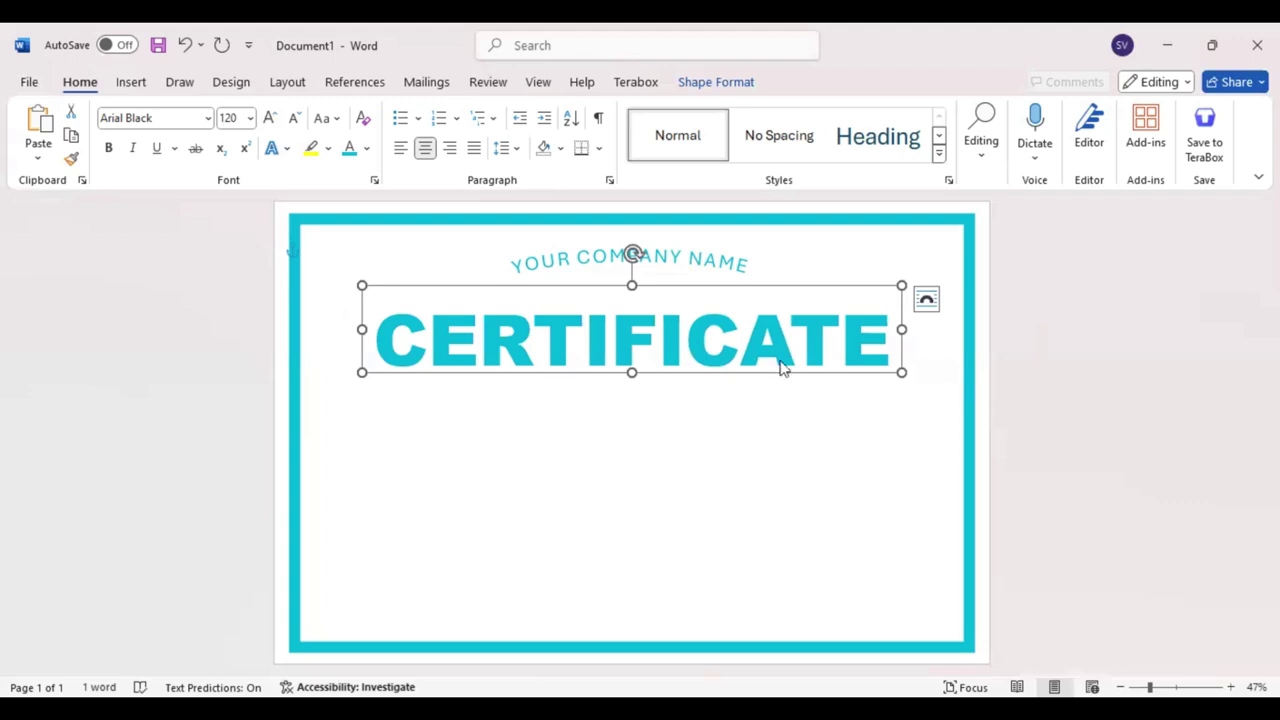
# Step: Paste a copy of the title box and change its text to 'of Completion'
pyautogui.hotkey('ctrl', 'v')
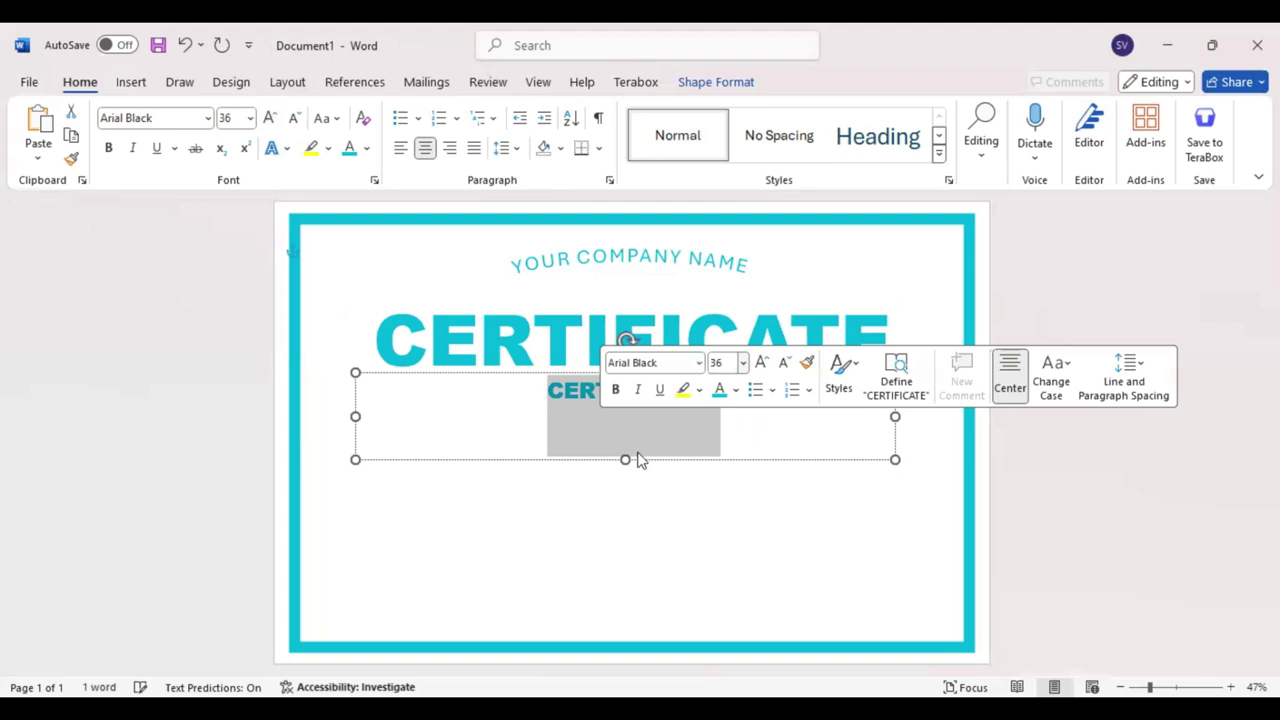
pyautogui.write('of')
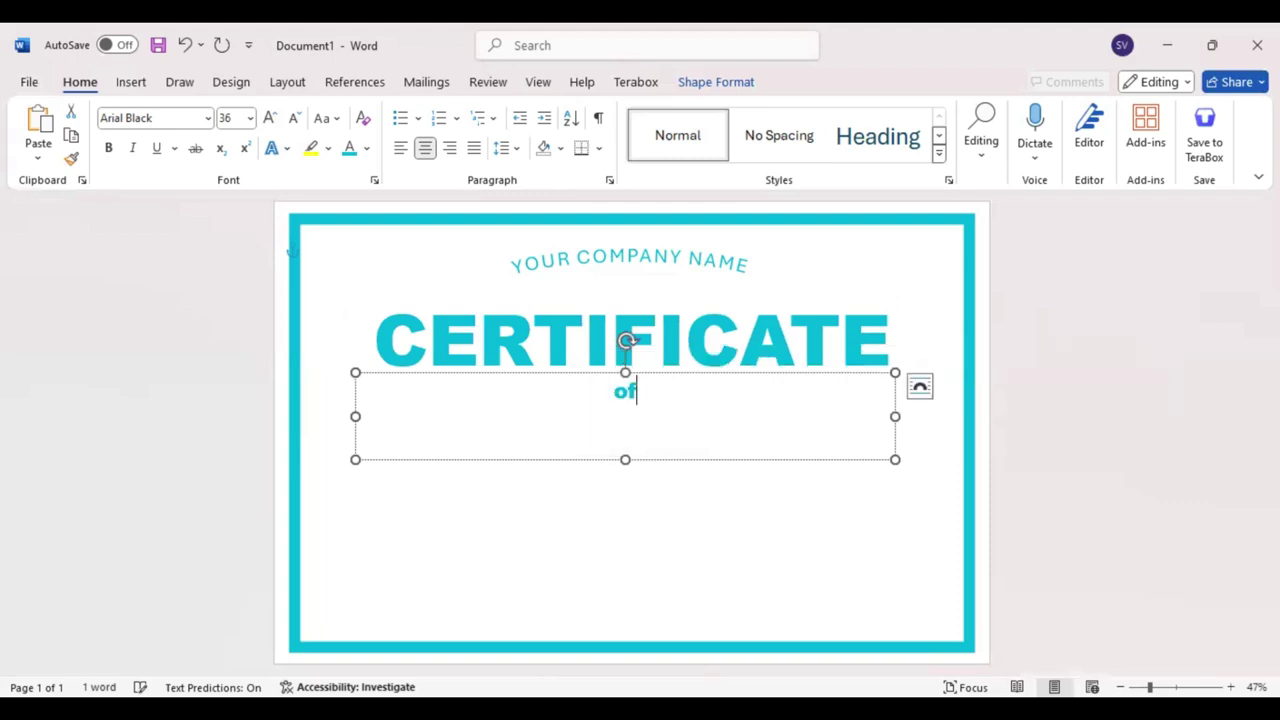
pyautogui.write(' o')
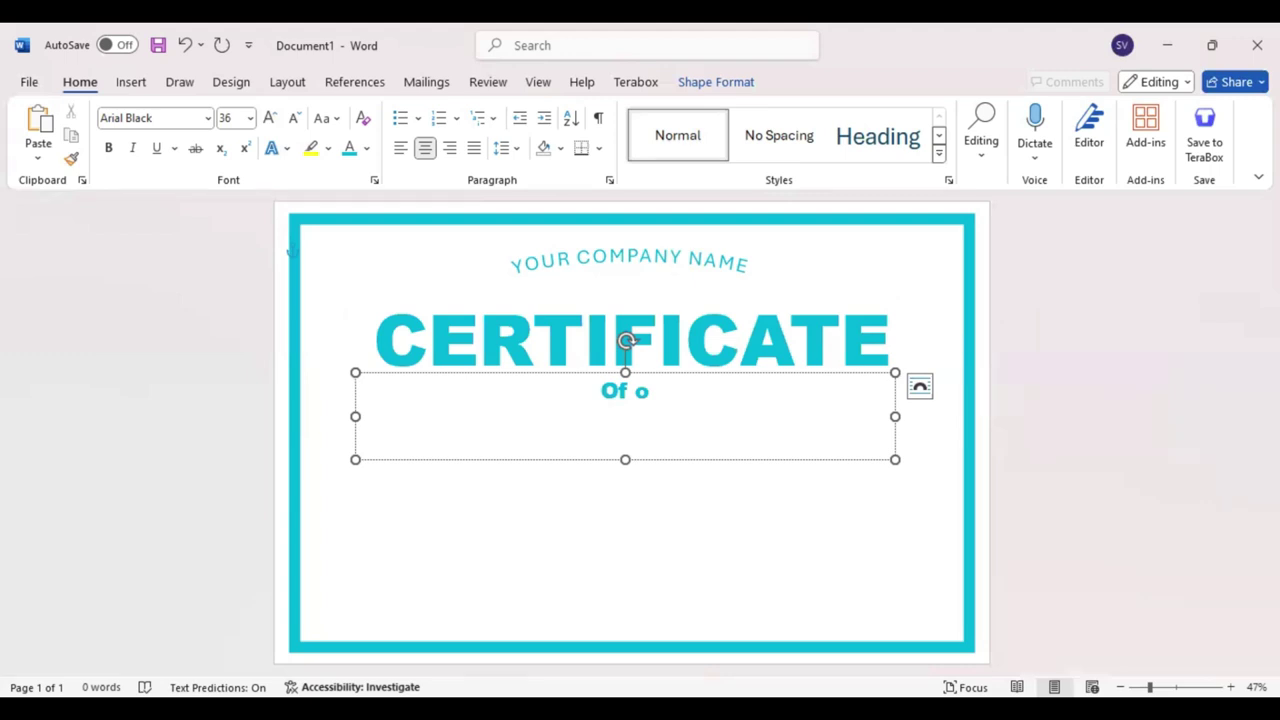
pyautogui.press('BackSpace')
pyautogui.write('Completion')
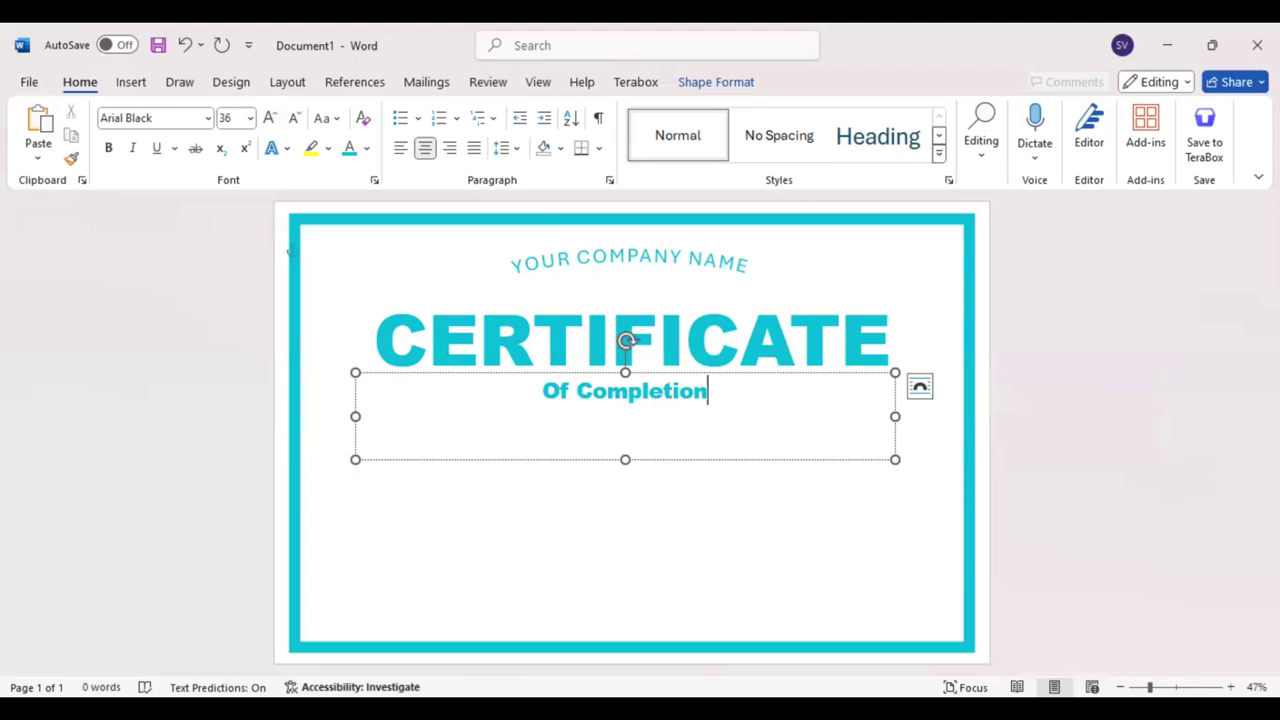
# Step: Format 'of Completion' in black Brush Script MT at 80 pt
pyautogui.hotkey('ctrl', 'a')
pyautogui.rightClick(625, 390)
pyautogui.press('Return')
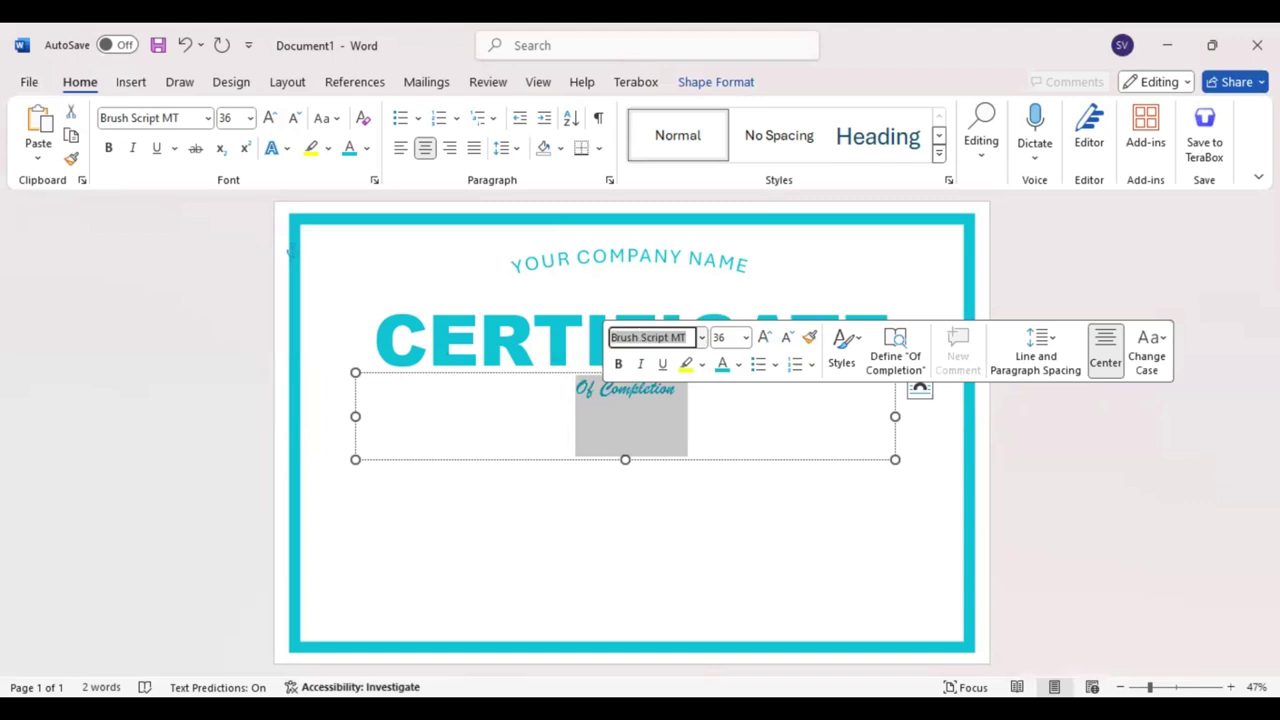
pyautogui.press('Escape')
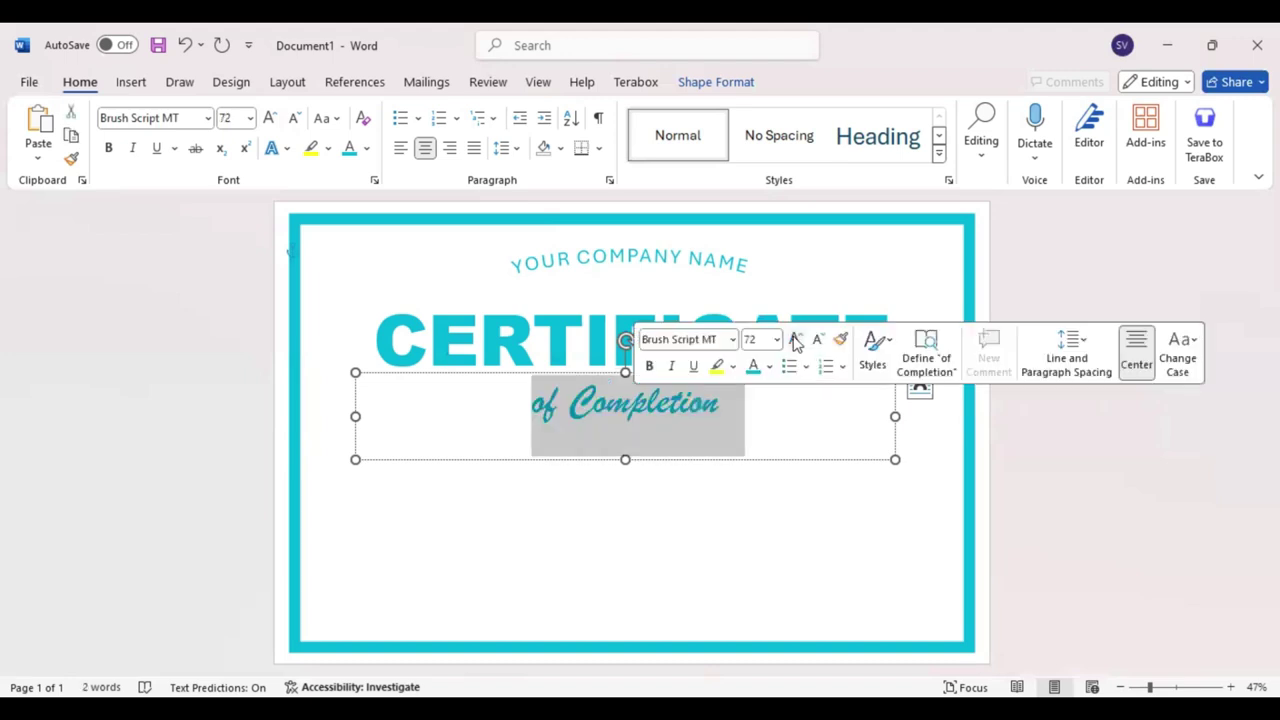
pyautogui.click(795, 342)
pyautogui.click(795, 342)
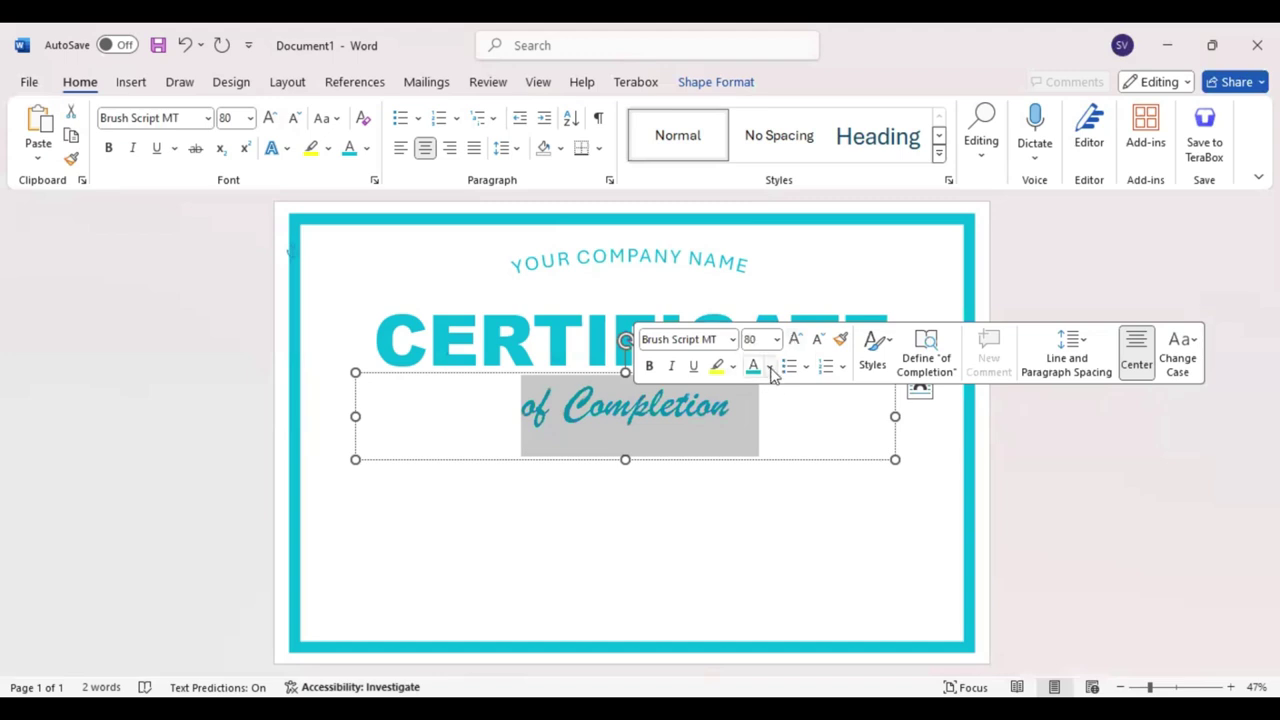
pyautogui.click(770, 367)
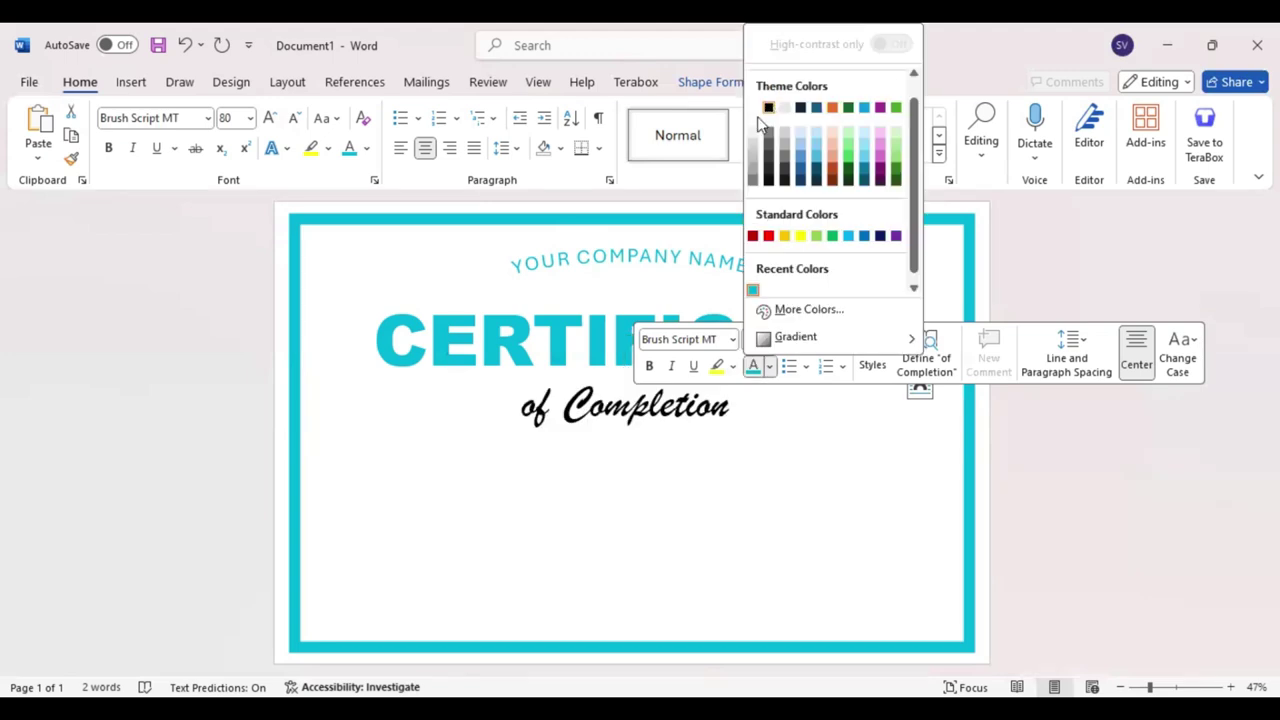
pyautogui.click(466, 416)
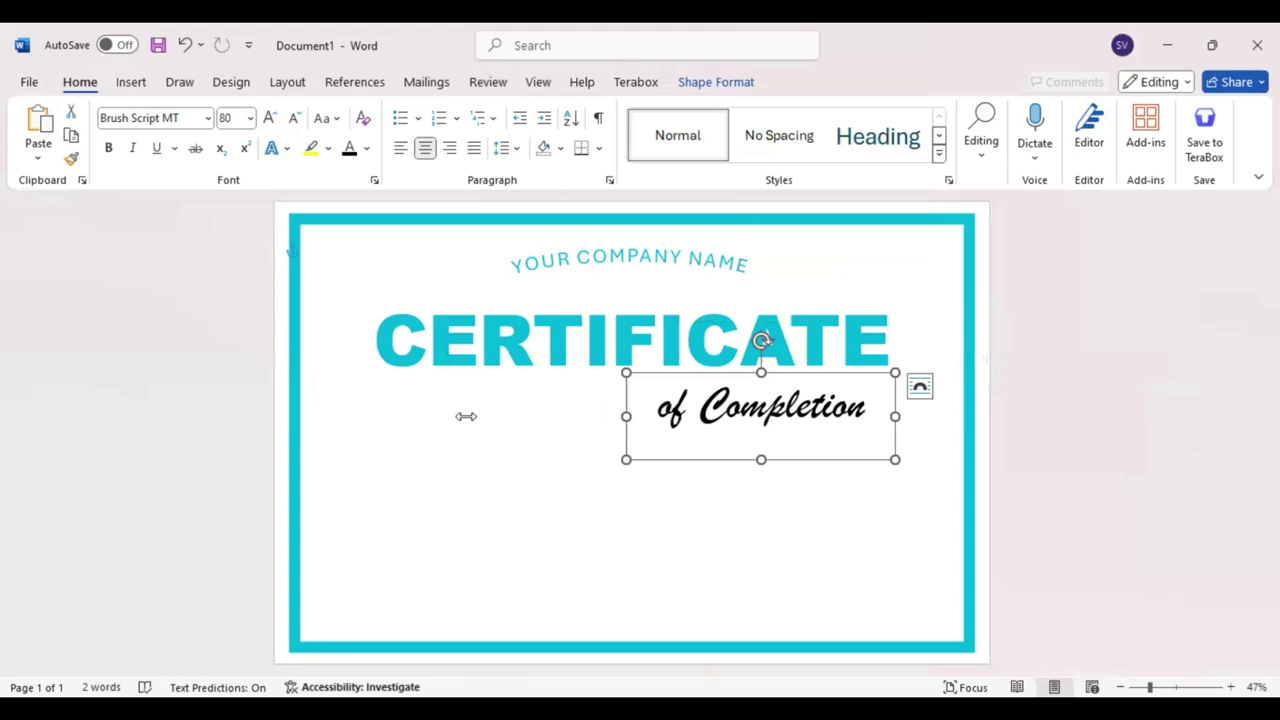
# Step: Expand the 'of Completion' letter spacing by 6 pt
pyautogui.hotkey('ctrl', 'z')
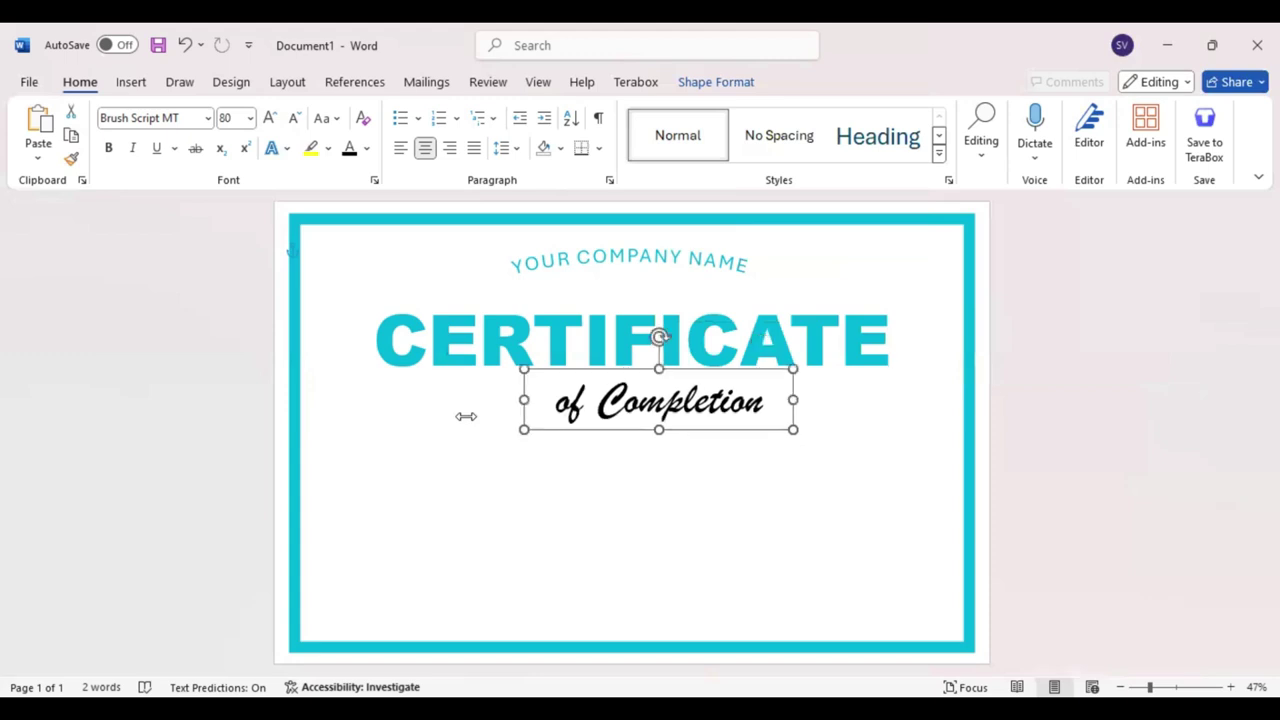
pyautogui.hotkey('ctrl', 'a')
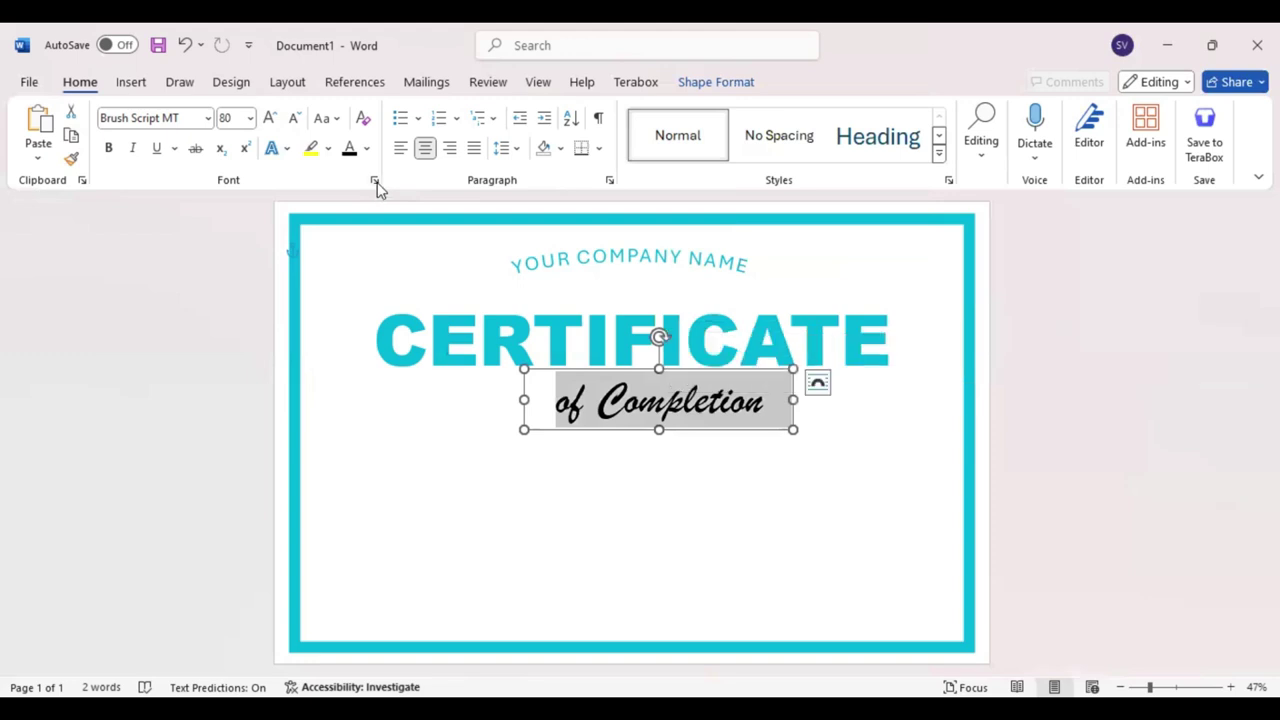
pyautogui.click(375, 181)
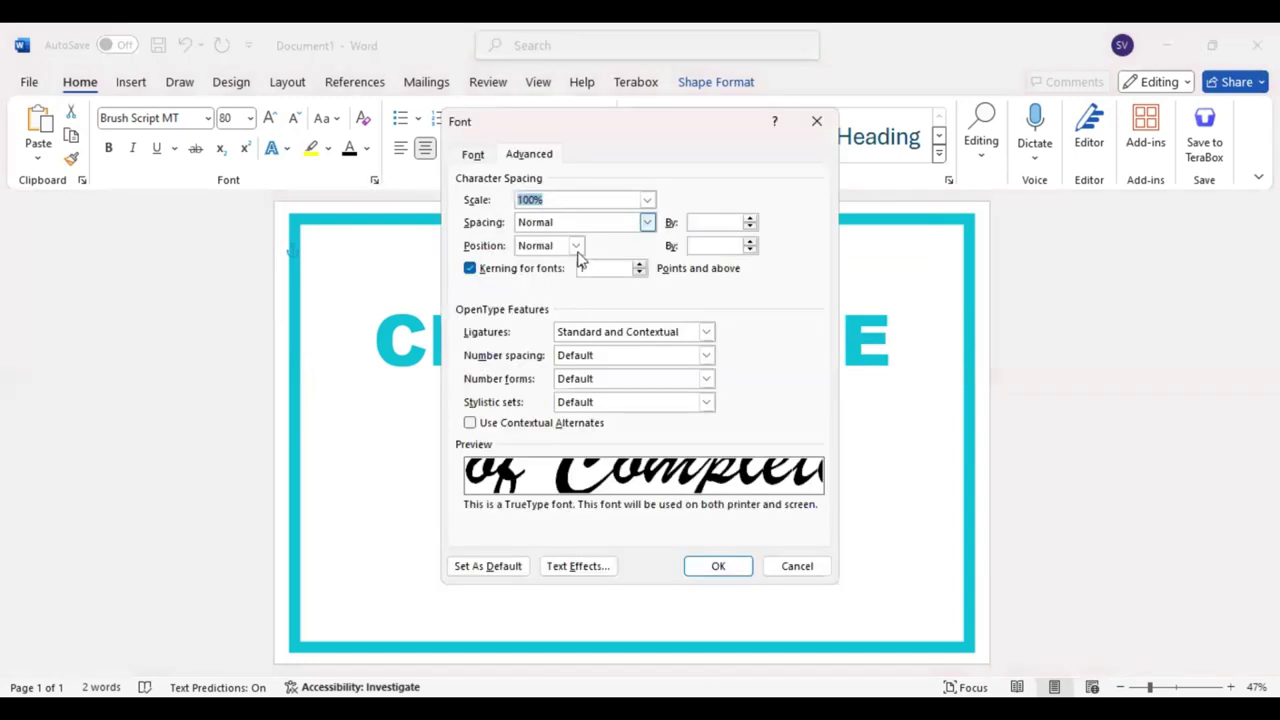
pyautogui.click(700, 222)
pyautogui.write('1')
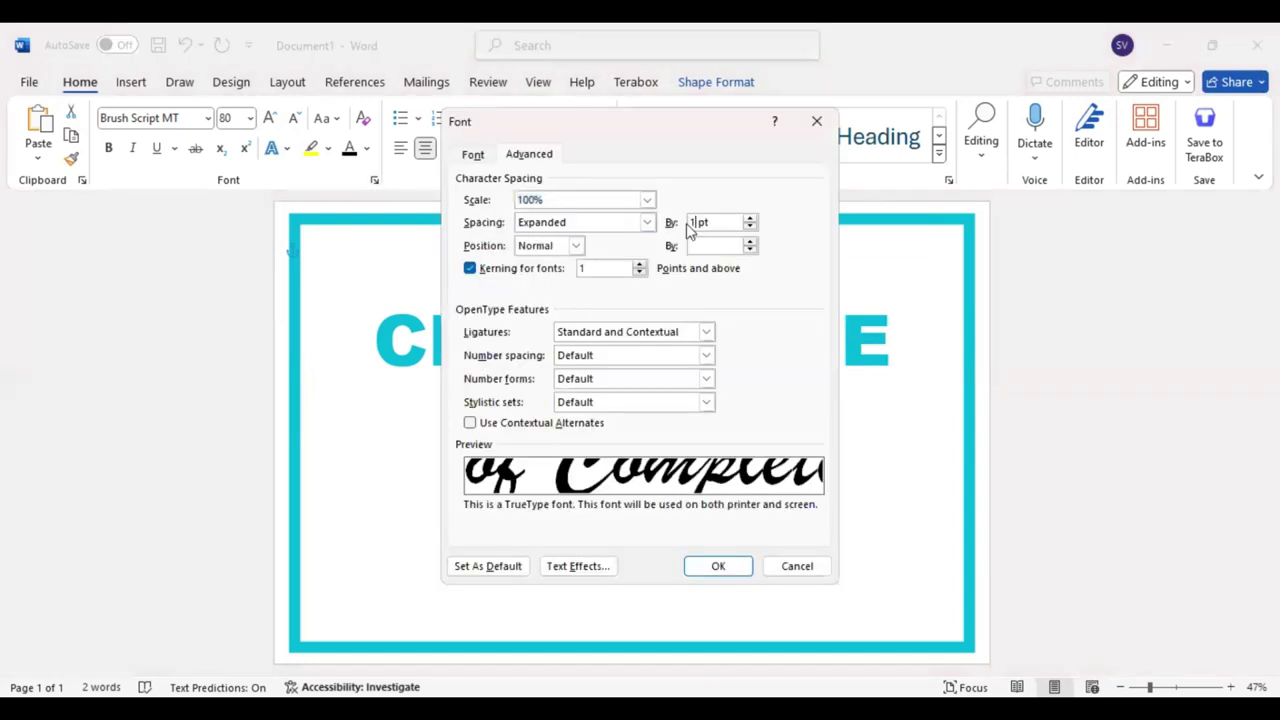
pyautogui.press('BackSpace')
pyautogui.write('6')
pyautogui.press('Return')
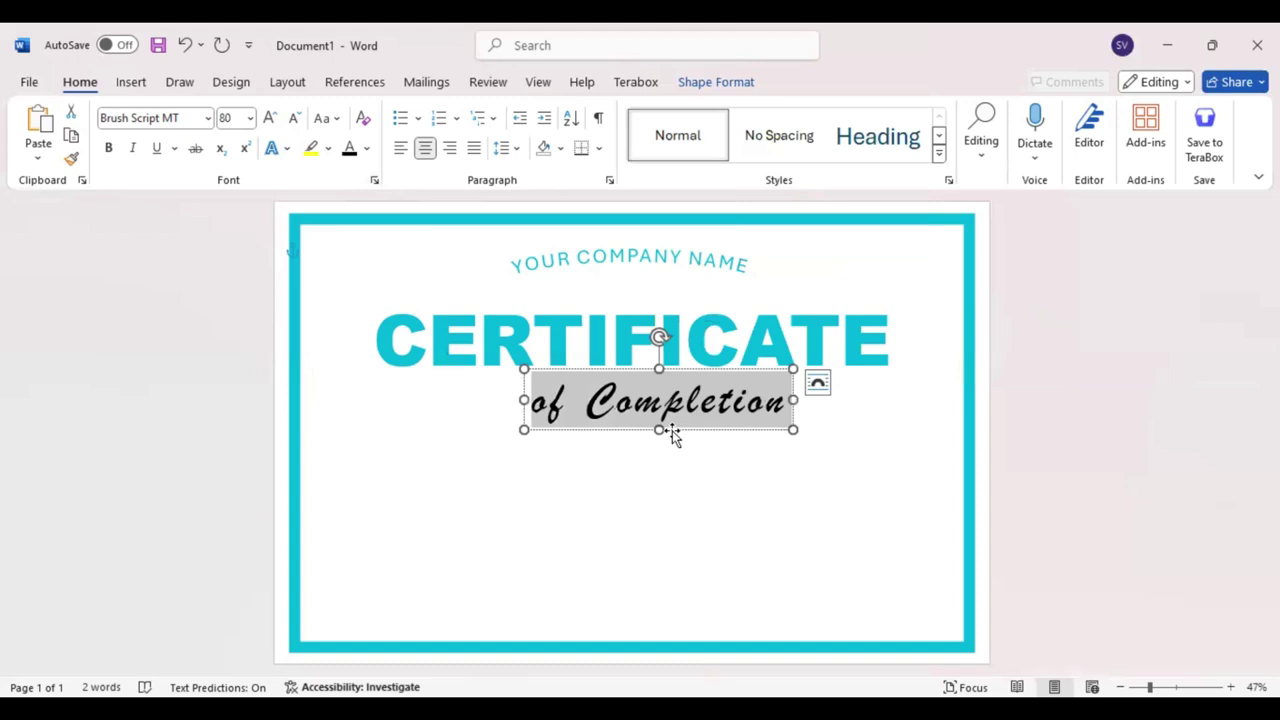
# Step: Move the subtitle up so it overlaps the lower part of CERTIFICATE, centred
pyautogui.moveTo(672, 435); pyautogui.dragTo(645, 387)
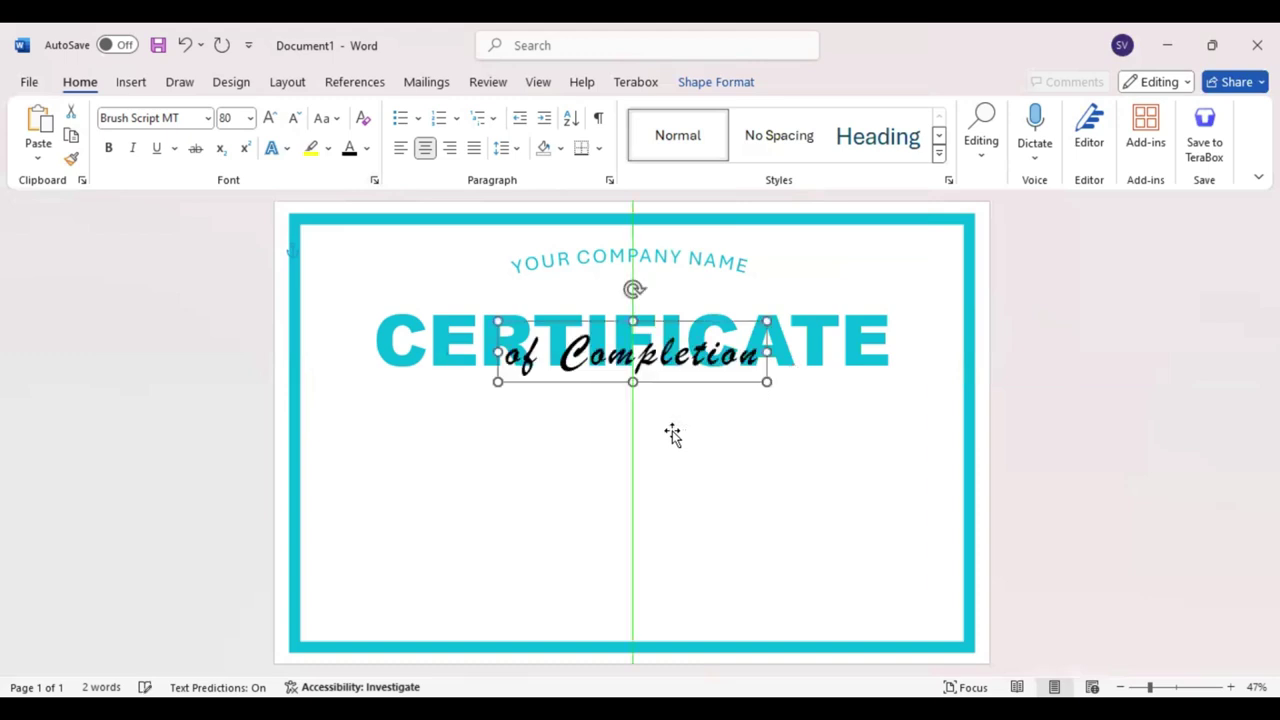
pyautogui.press('Up')
pyautogui.press('Up')
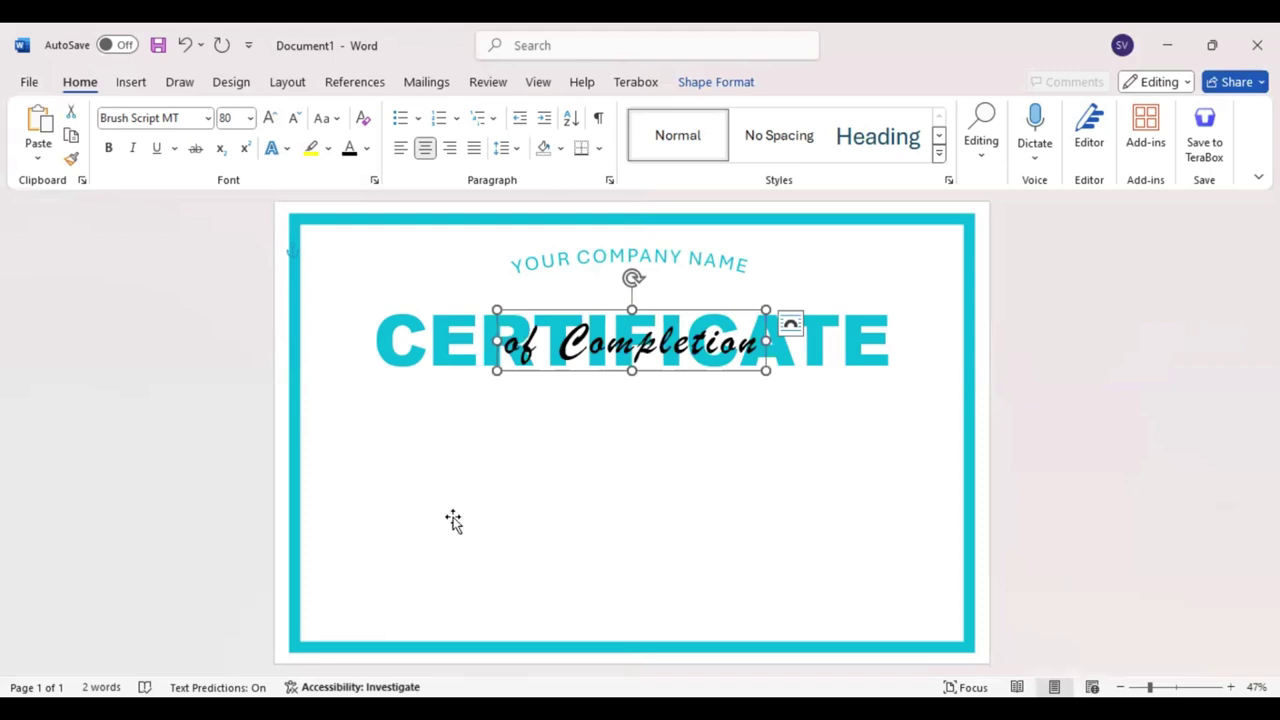
pyautogui.click(412, 346)
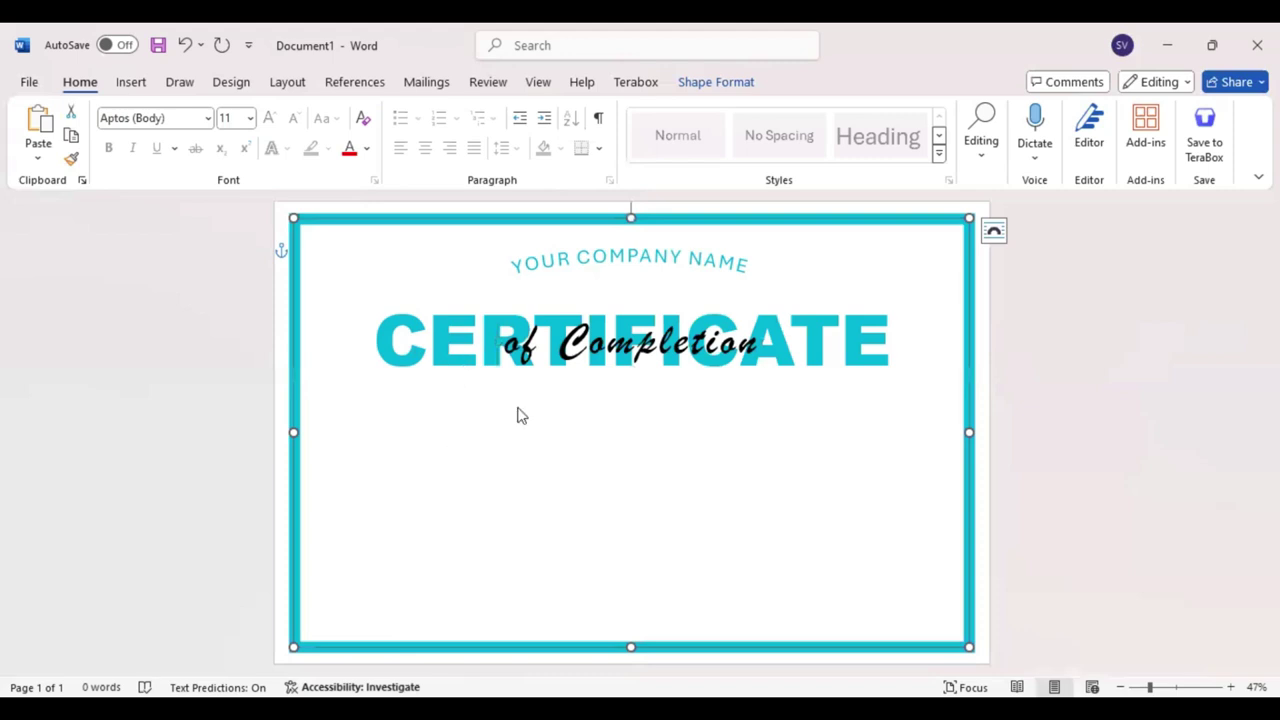
# Step: Replace the copied box's text with 'This Certificate is Greatly Presented To' and widen it leftward
pyautogui.doubleClick(706, 345)
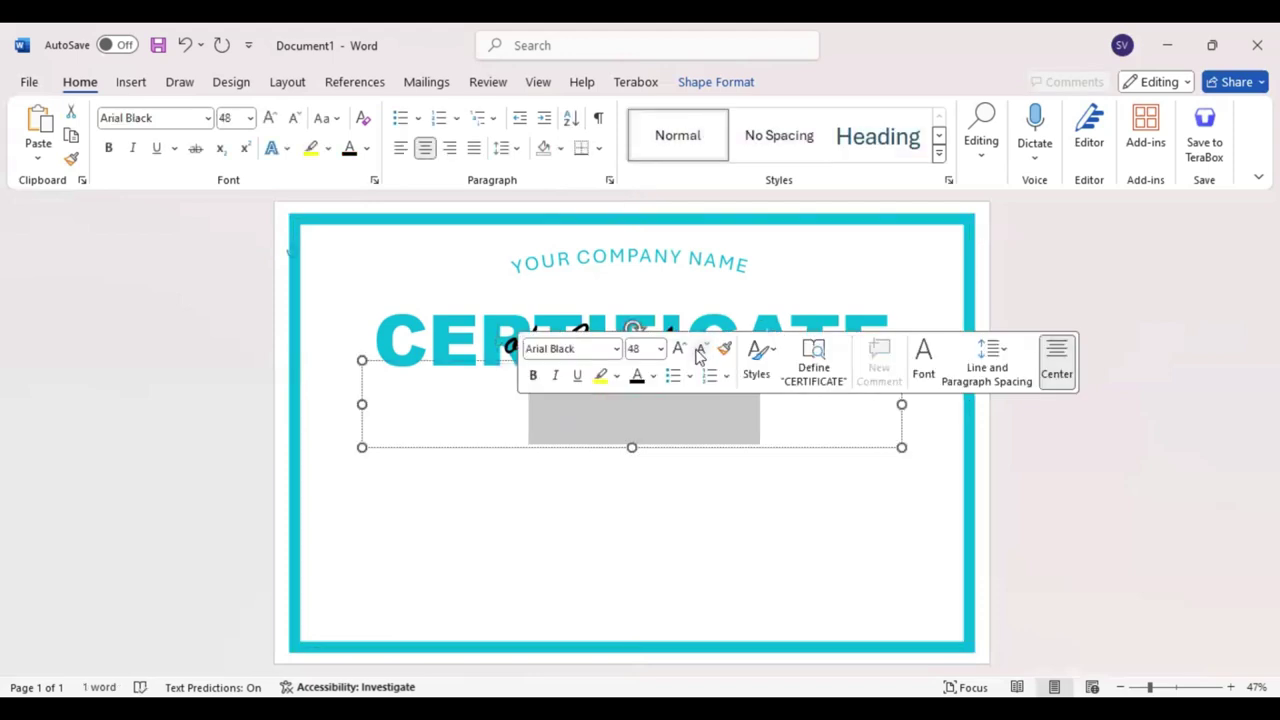
pyautogui.write('This')
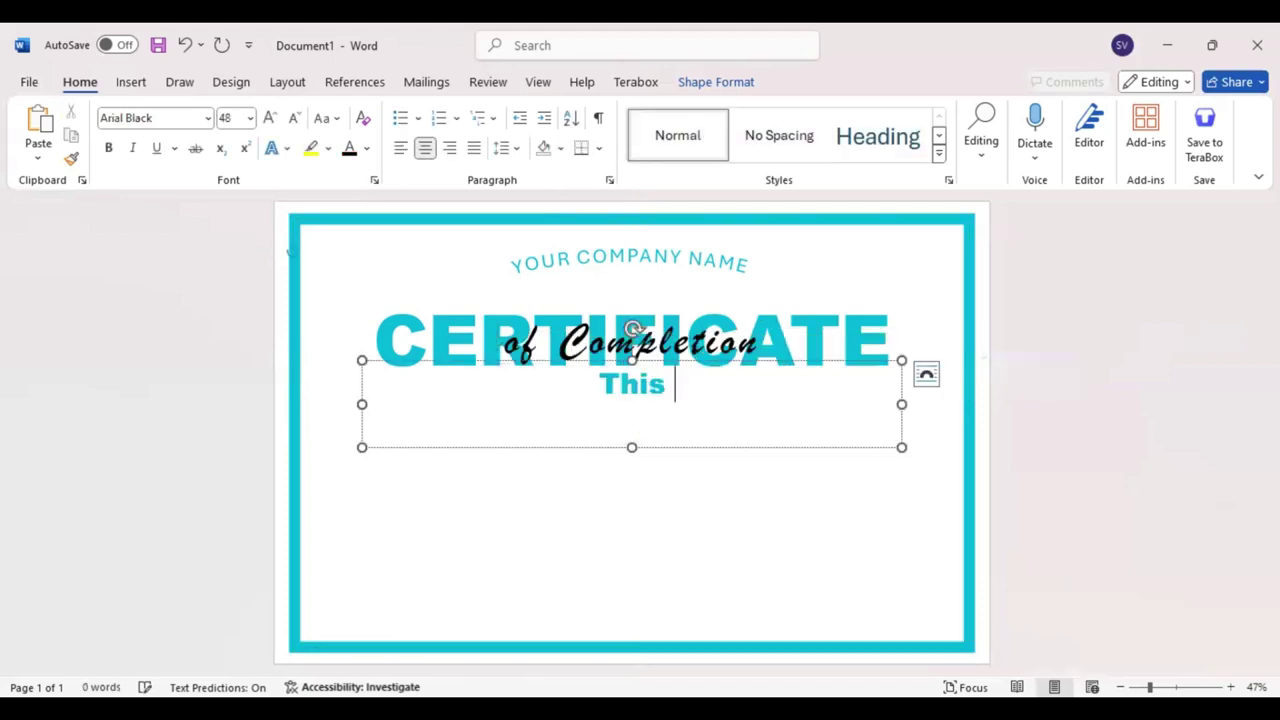
pyautogui.write(' Certi')
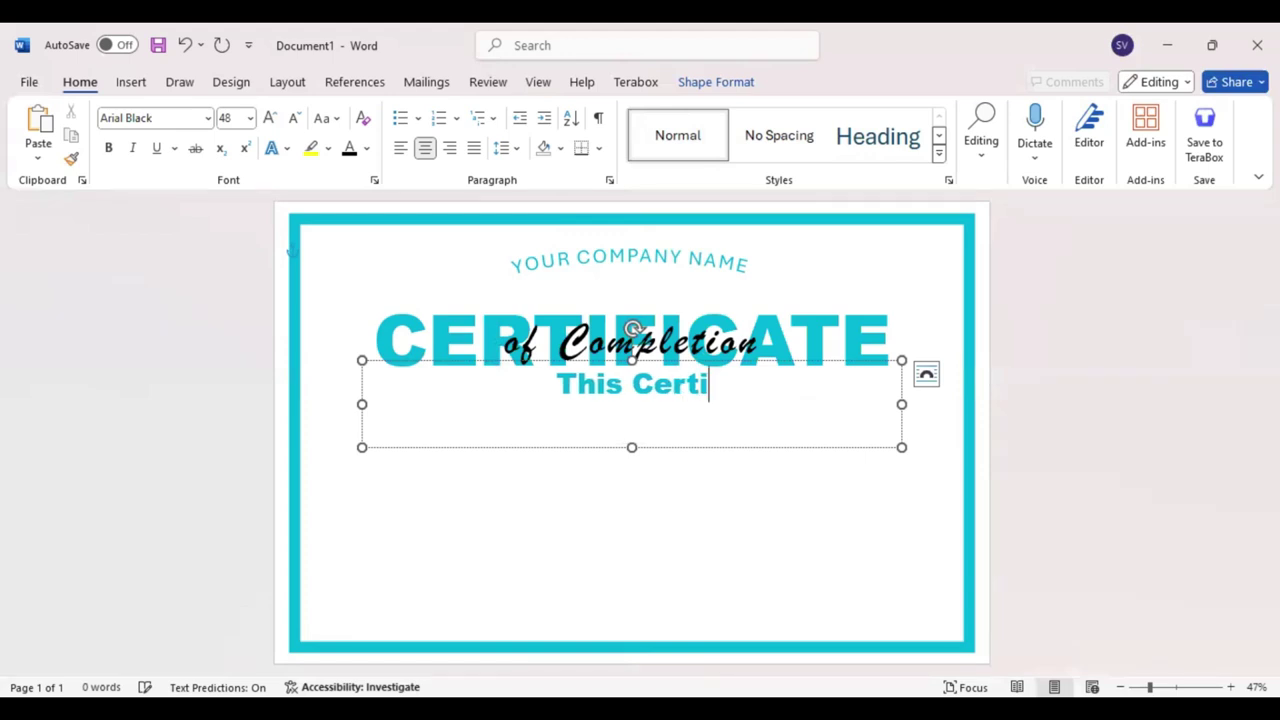
pyautogui.write('ficate ')
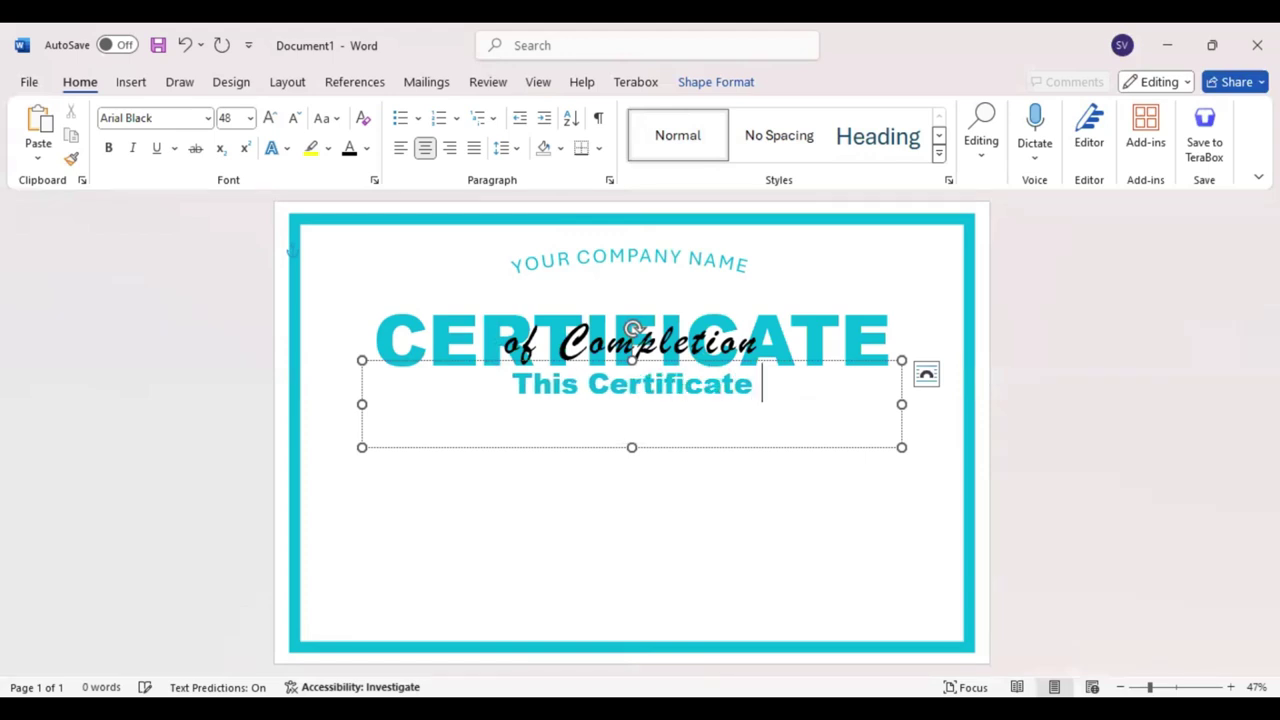
pyautogui.write('is')
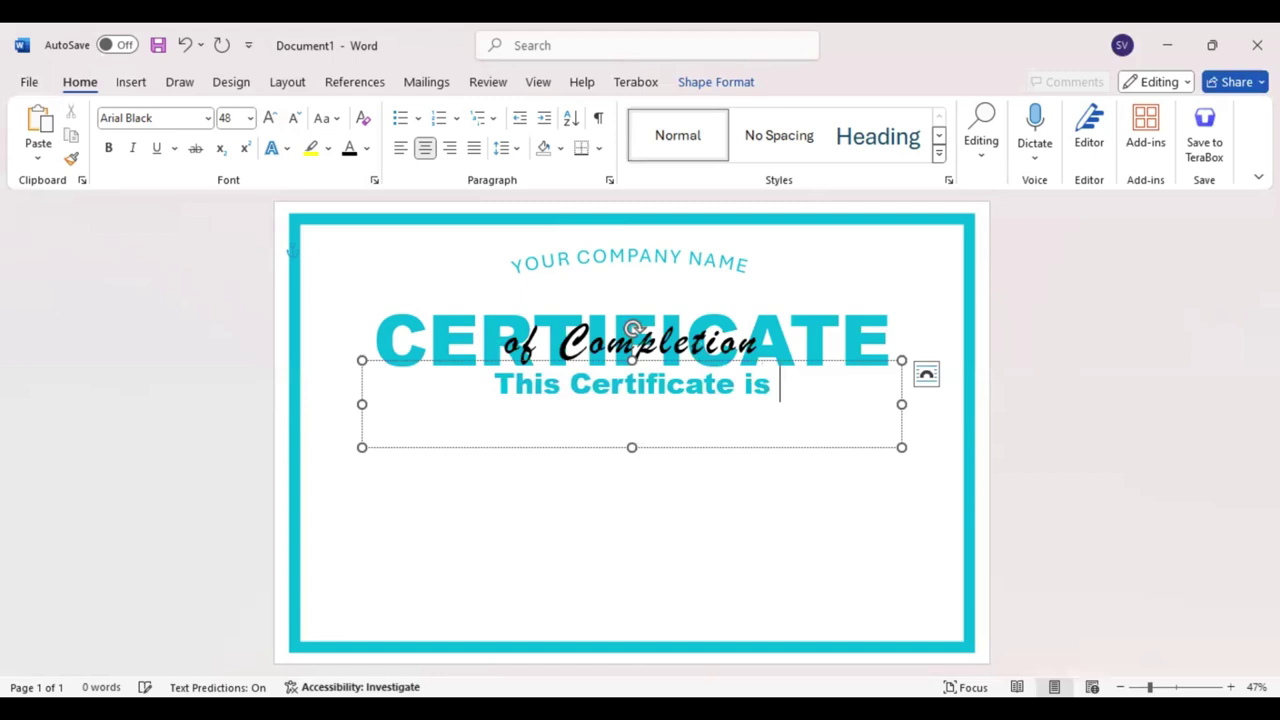
pyautogui.write(' Greatly ')
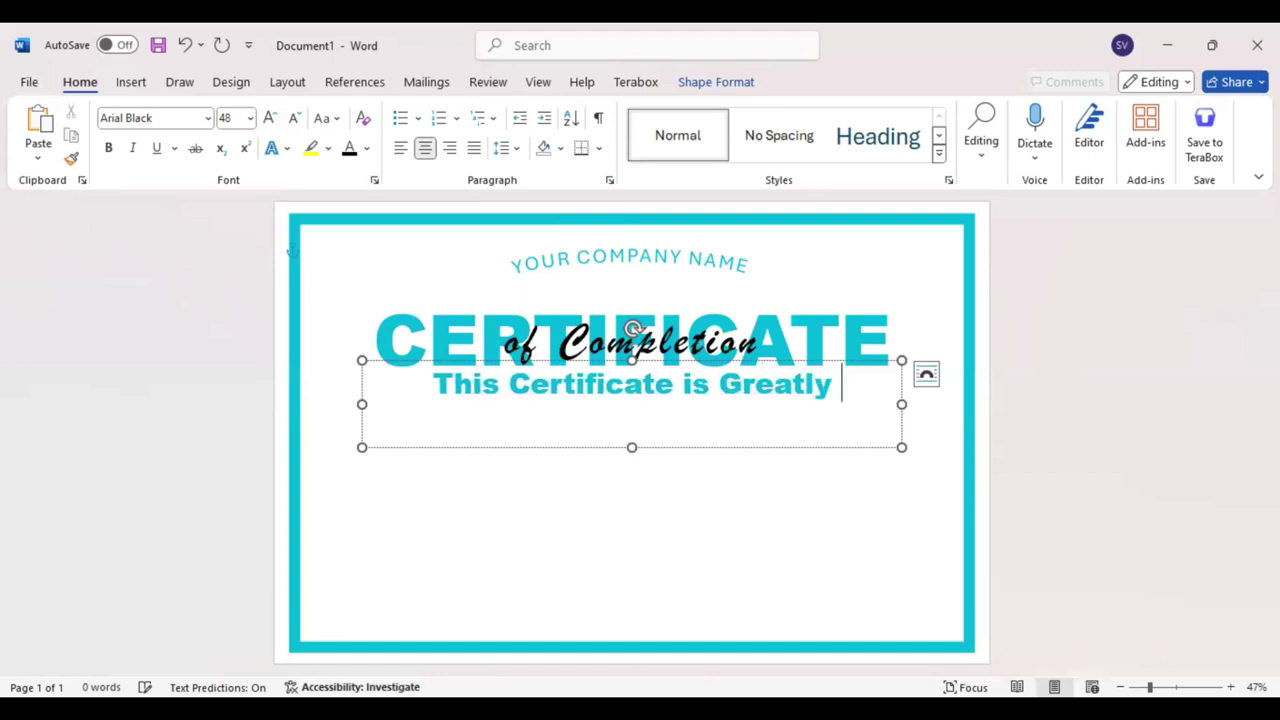
pyautogui.write('Presented')
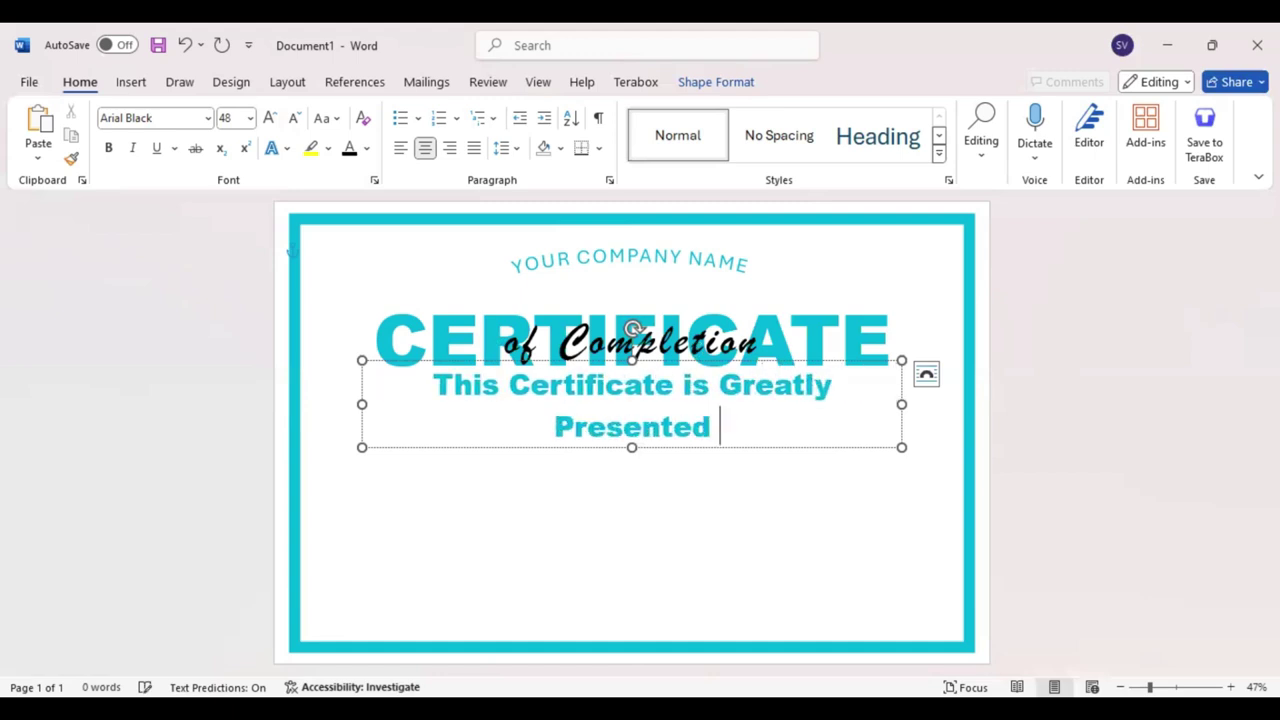
pyautogui.write(' To')
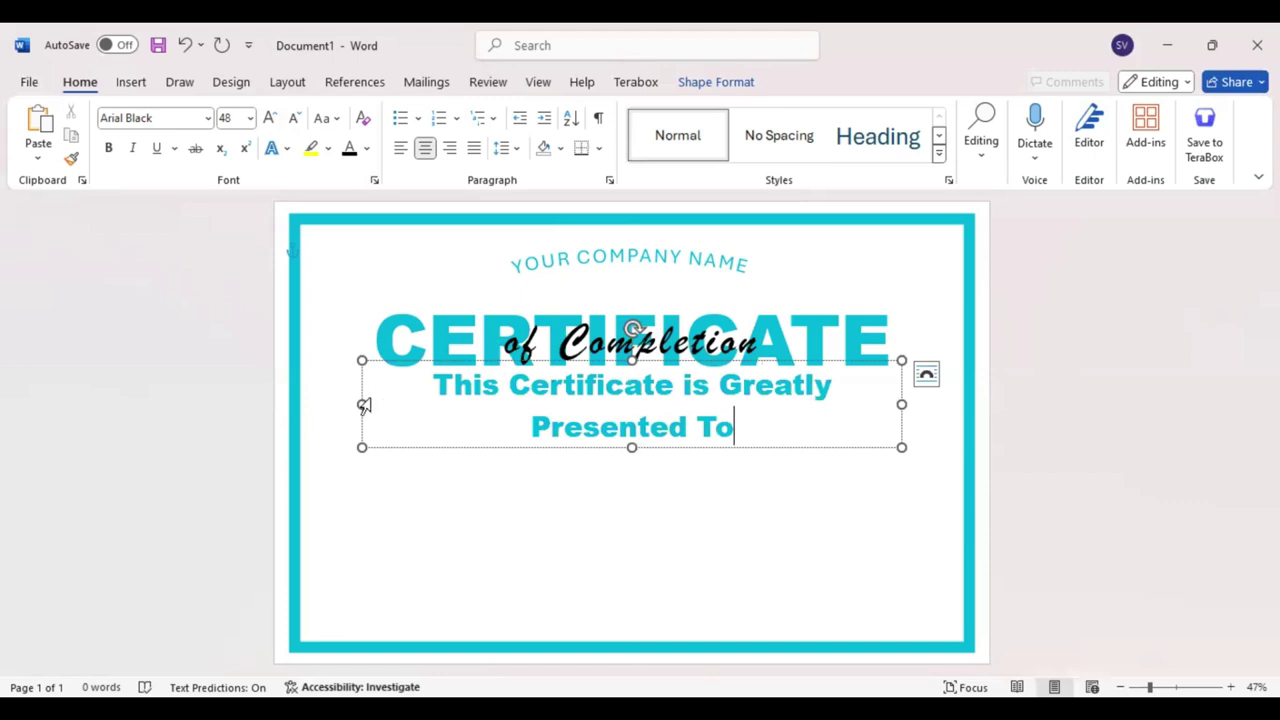
pyautogui.moveTo(362, 404); pyautogui.dragTo(313, 405)
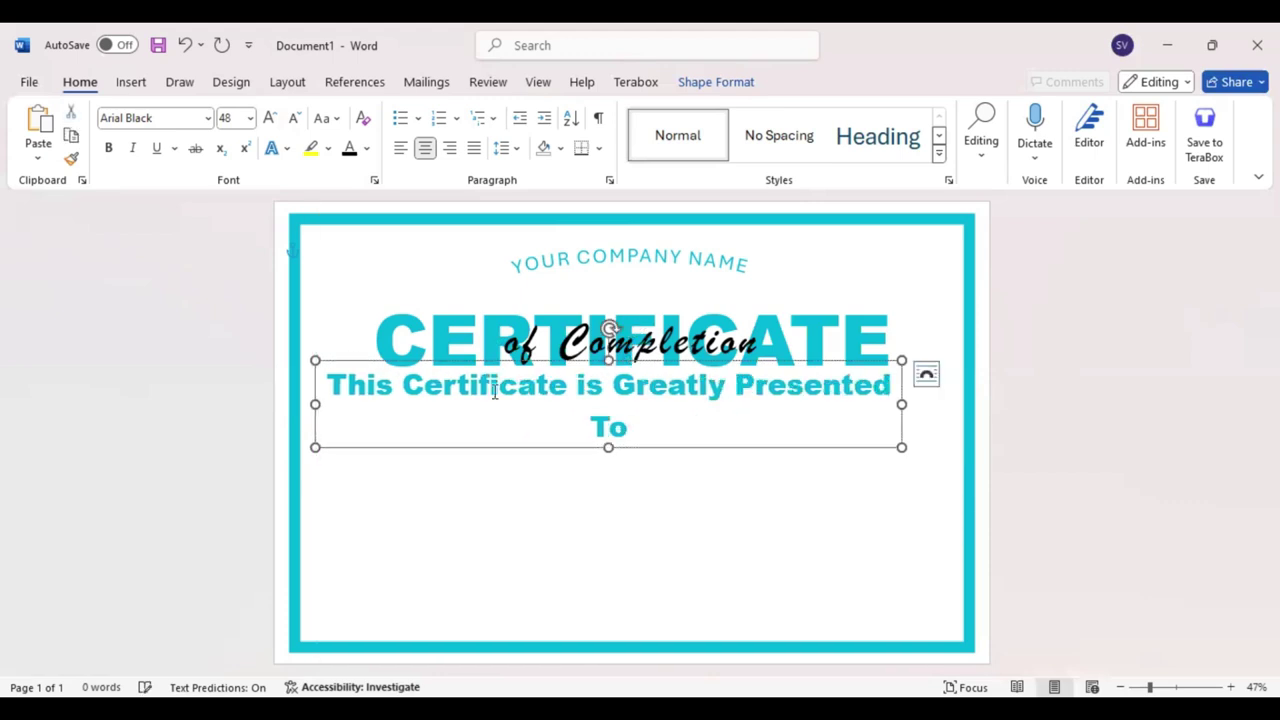
# Step: Format the presented-to line in Baskerville Old Face, all capitals, with 7 pt expanded letter spacing
pyautogui.hotkey('ctrl', 'a')
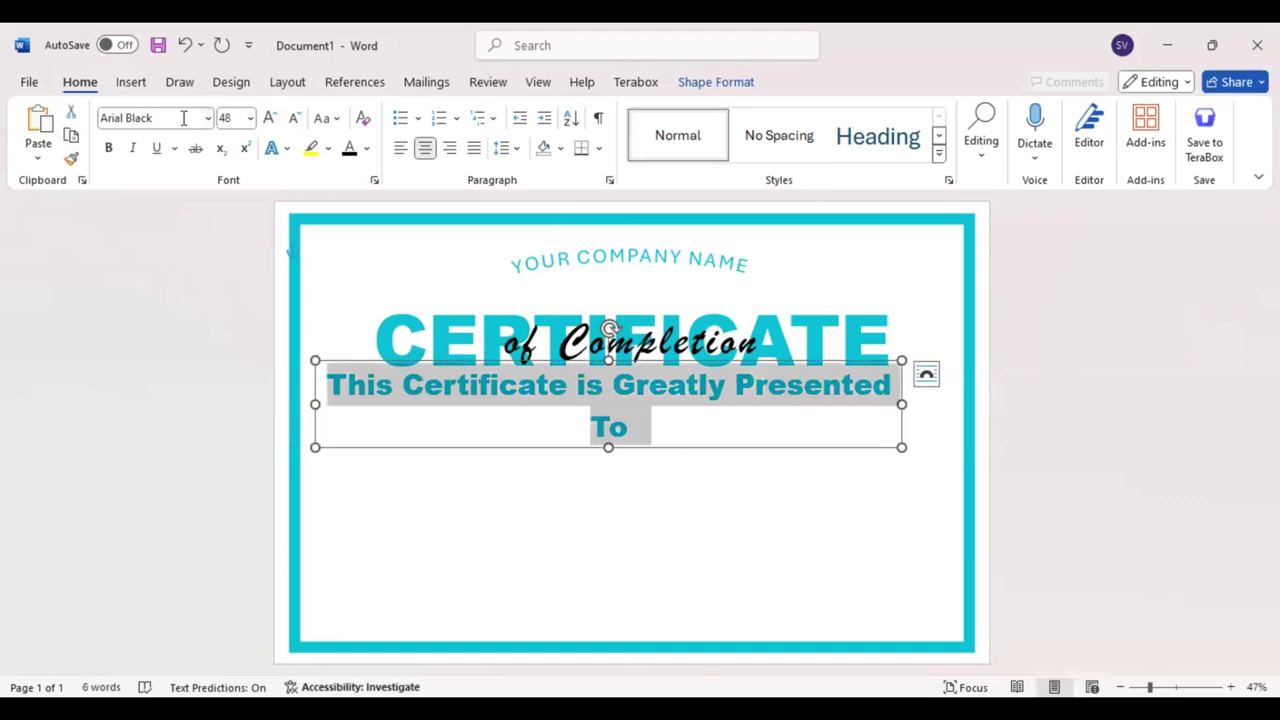
pyautogui.click(184, 118)
pyautogui.write('Baskerville')
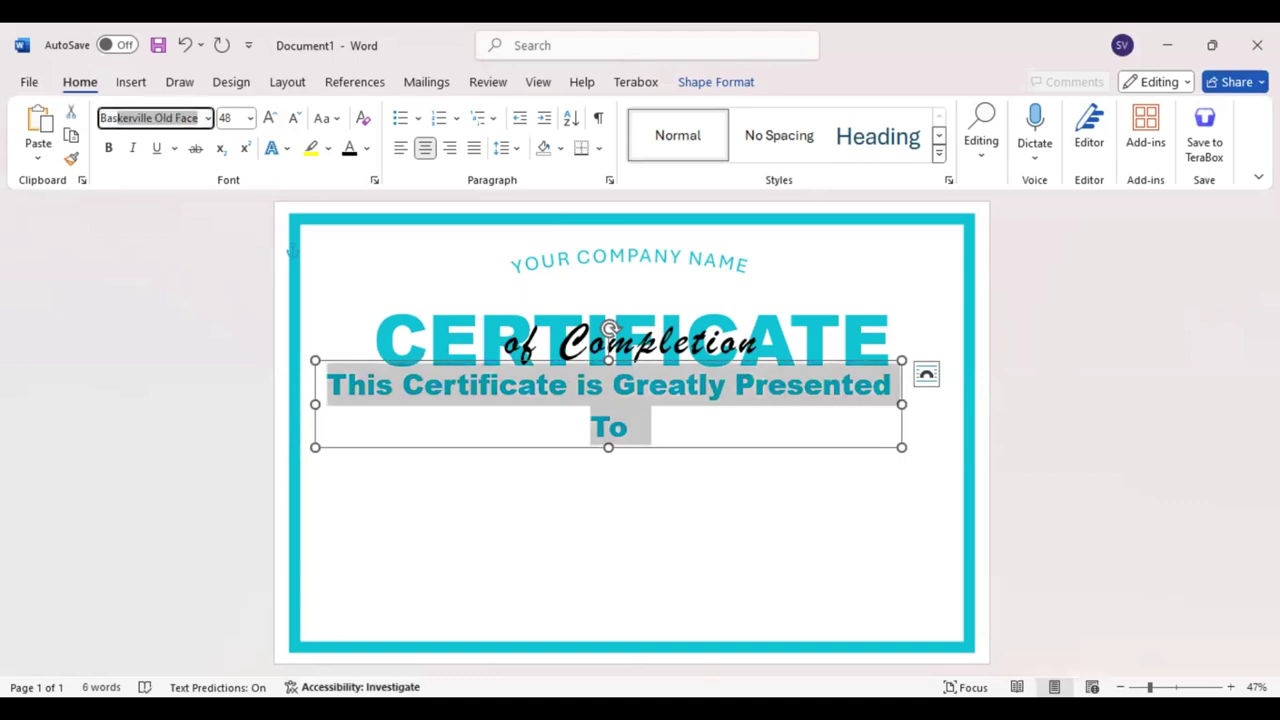
pyautogui.press('Return')
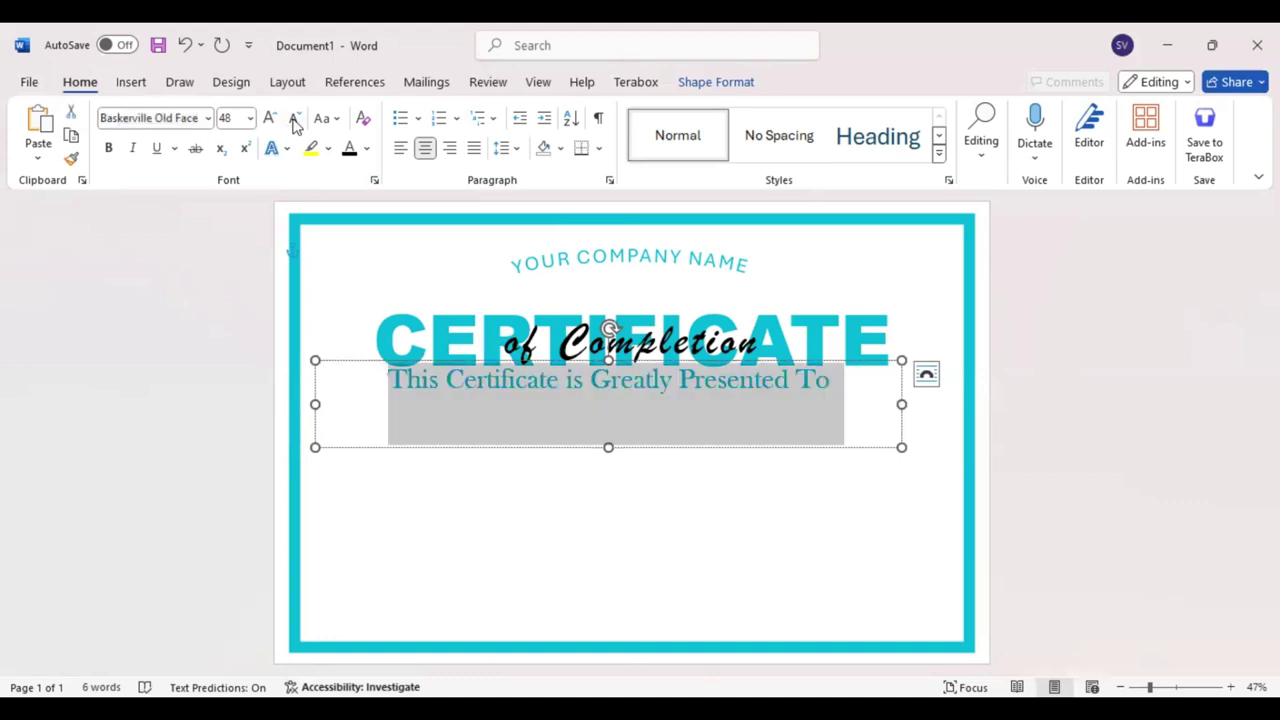
pyautogui.click(296, 122)
pyautogui.click(296, 122)
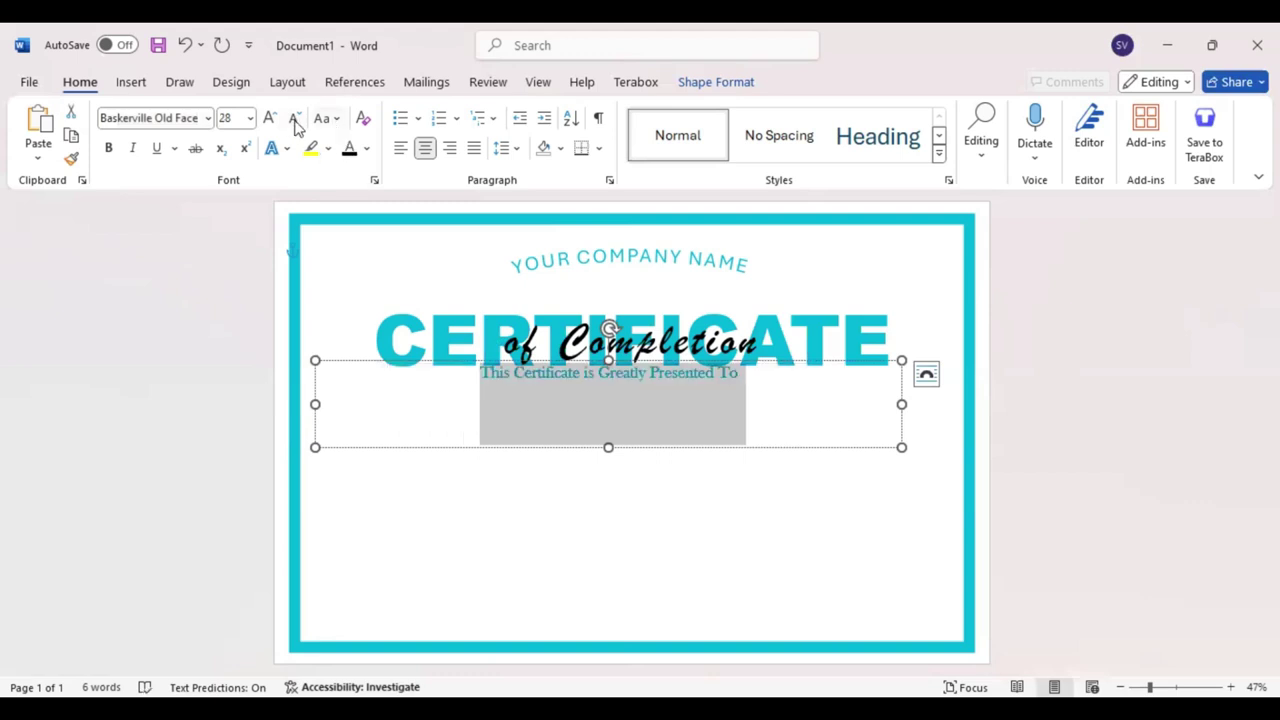
pyautogui.click(374, 180)
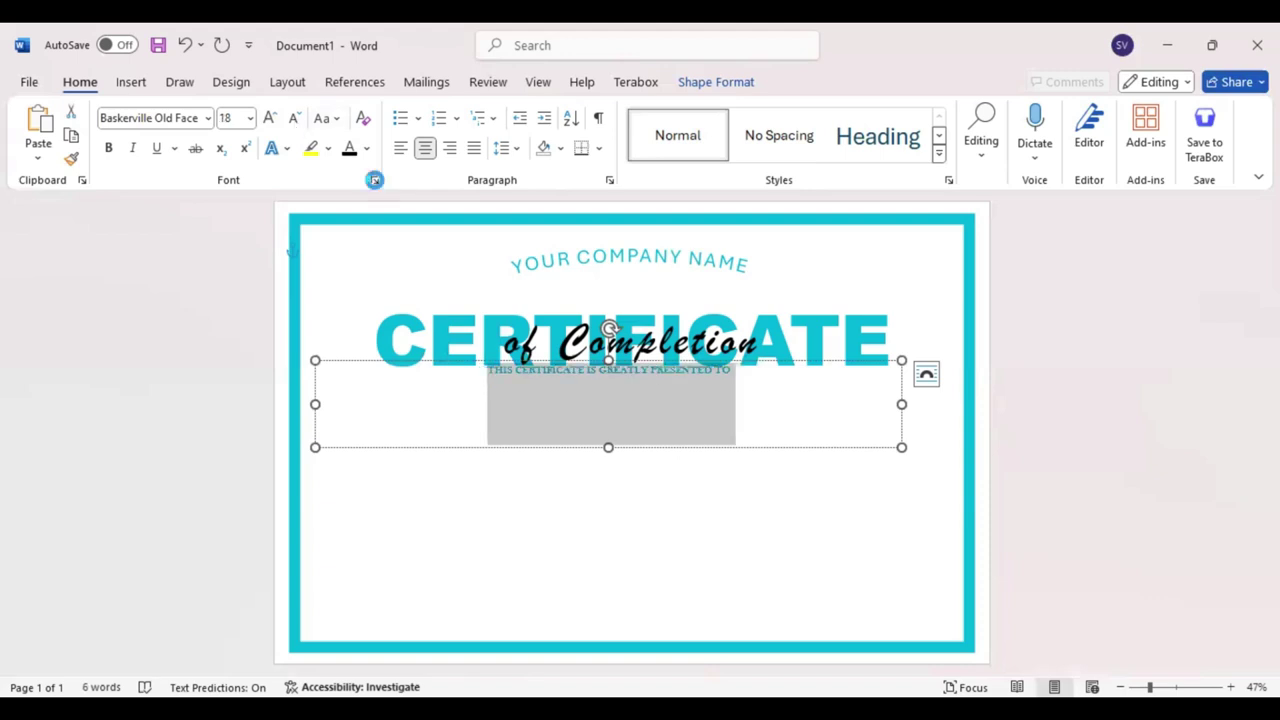
pyautogui.click(374, 180)
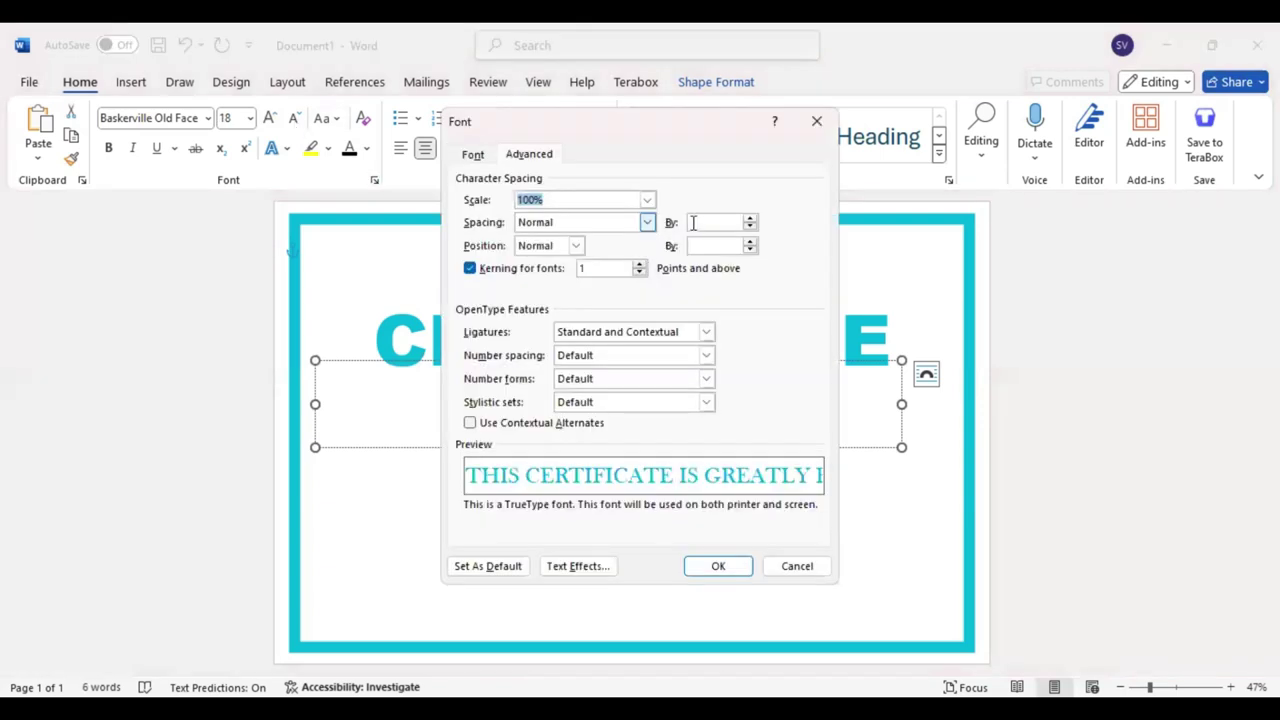
pyautogui.click(694, 222)
pyautogui.write('7')
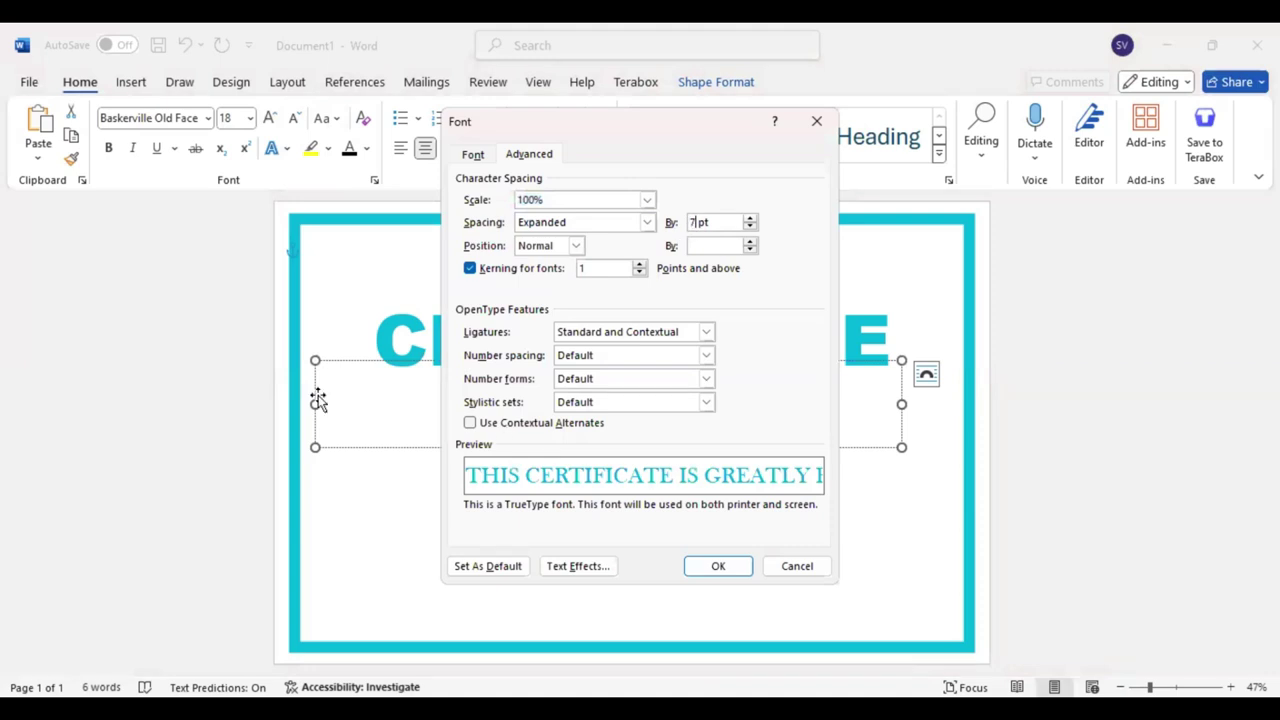
pyautogui.press('Return')
# Step: Shrink the presented-to text box to fit its line and centre it on the page
pyautogui.moveTo(315, 403); pyautogui.dragTo(415, 405)
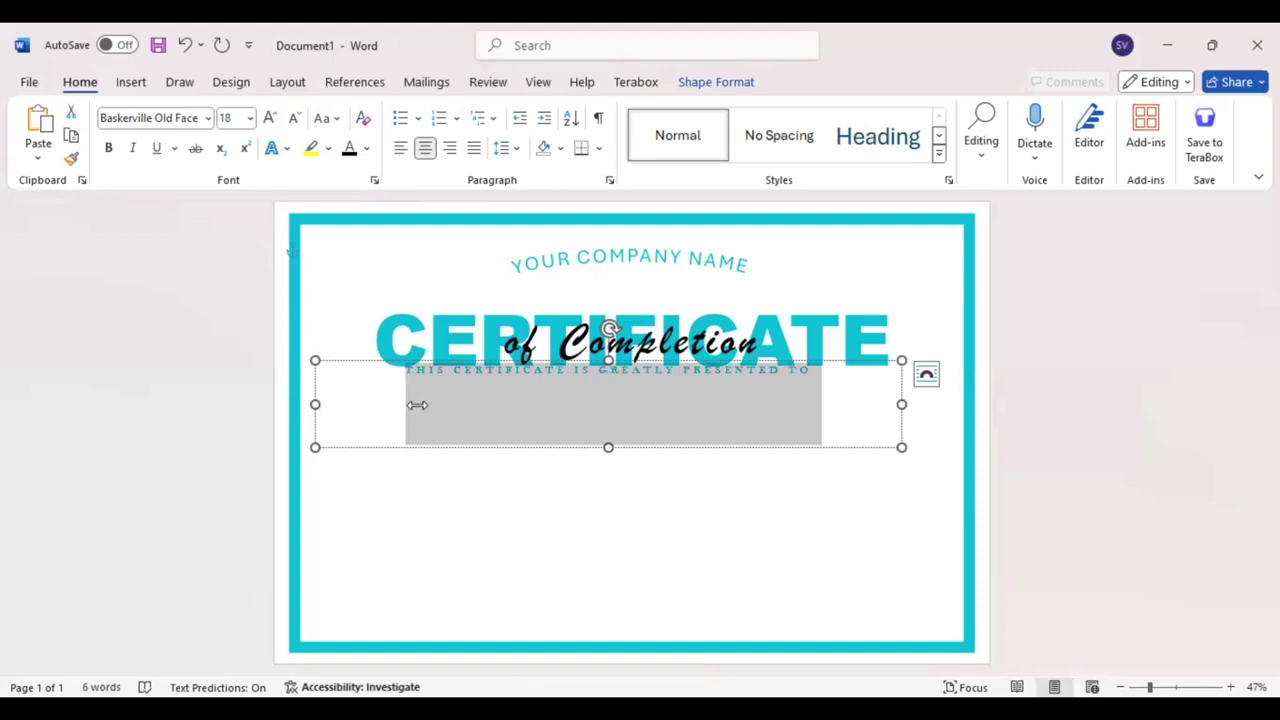
pyautogui.moveTo(623, 450); pyautogui.dragTo(622, 471)
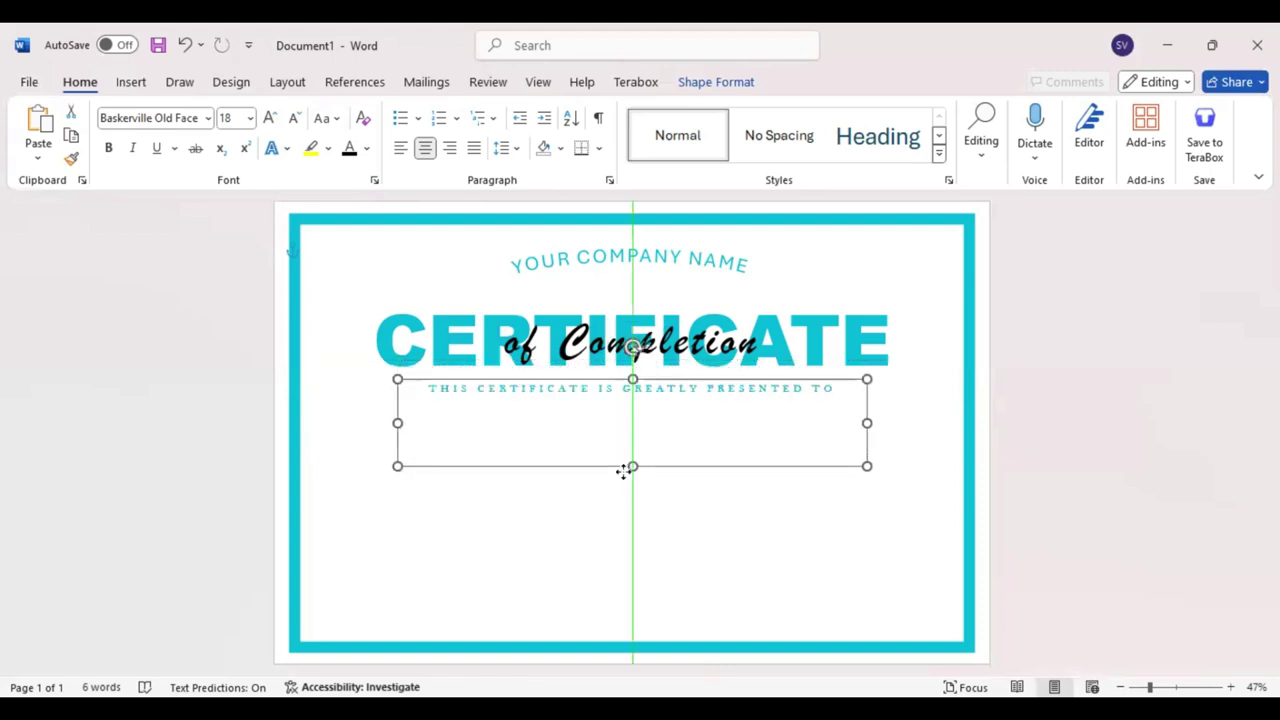
pyautogui.moveTo(623, 471); pyautogui.dragTo(623, 471)
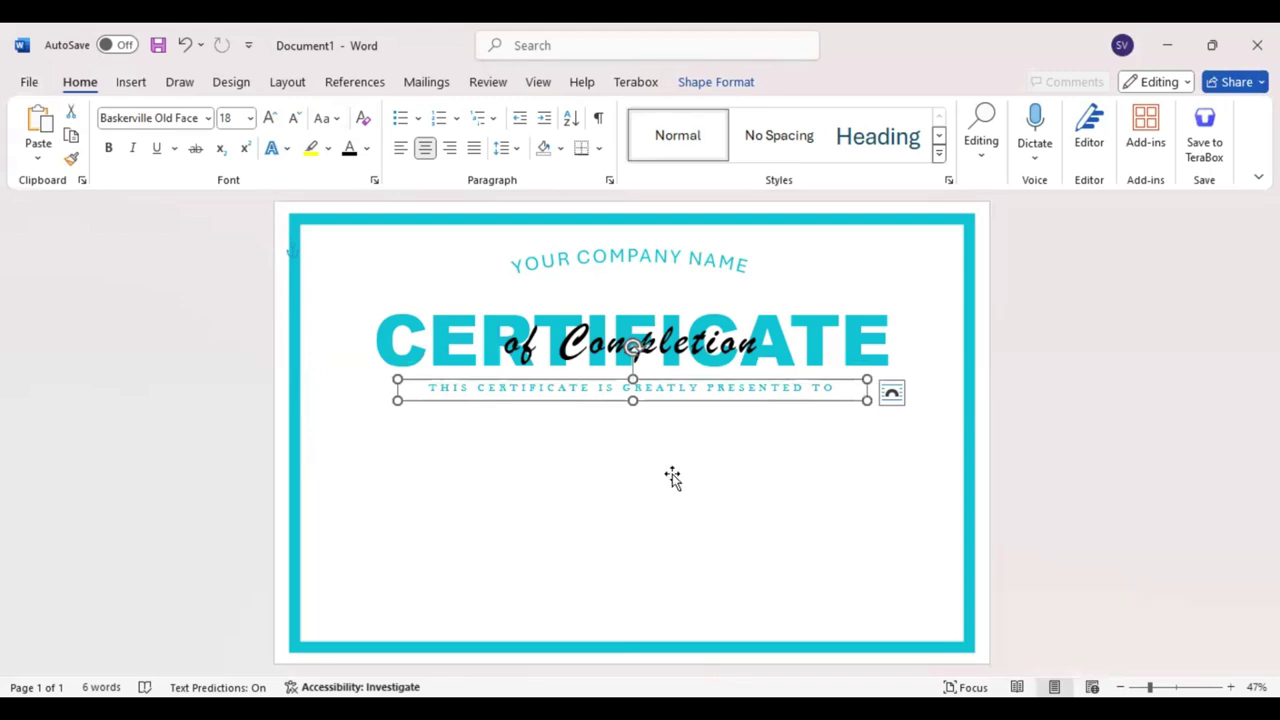
pyautogui.doubleClick(672, 478)
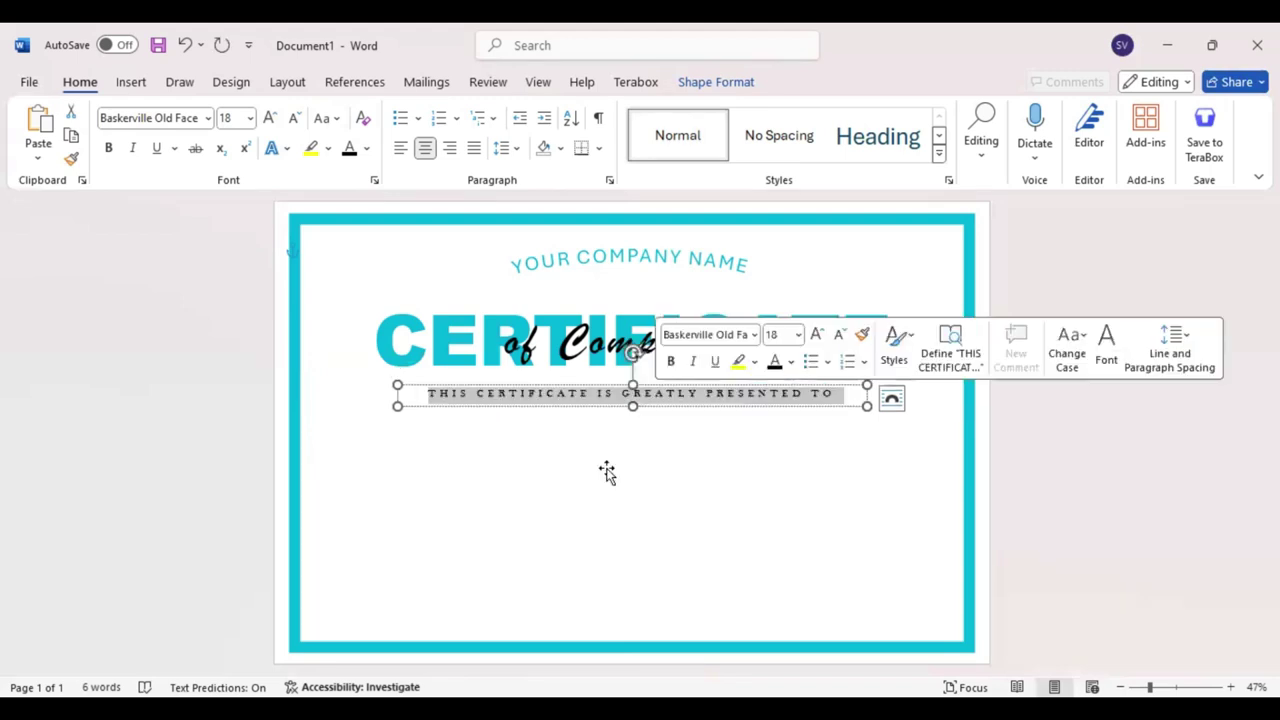
# Step: Duplicate the CERTIFICATE title box and place the copy below the presented-to line
pyautogui.press('Escape')
pyautogui.press('Tab')
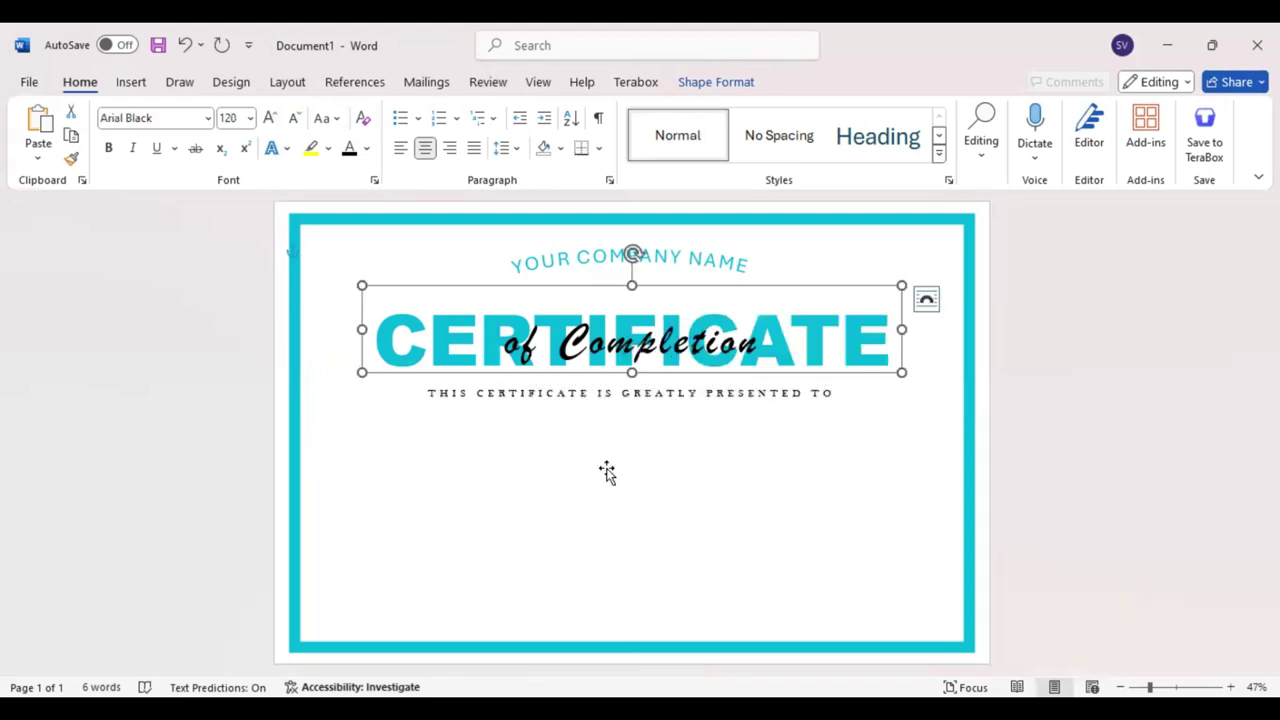
pyautogui.moveTo(477, 378); pyautogui.dragTo(484, 386)
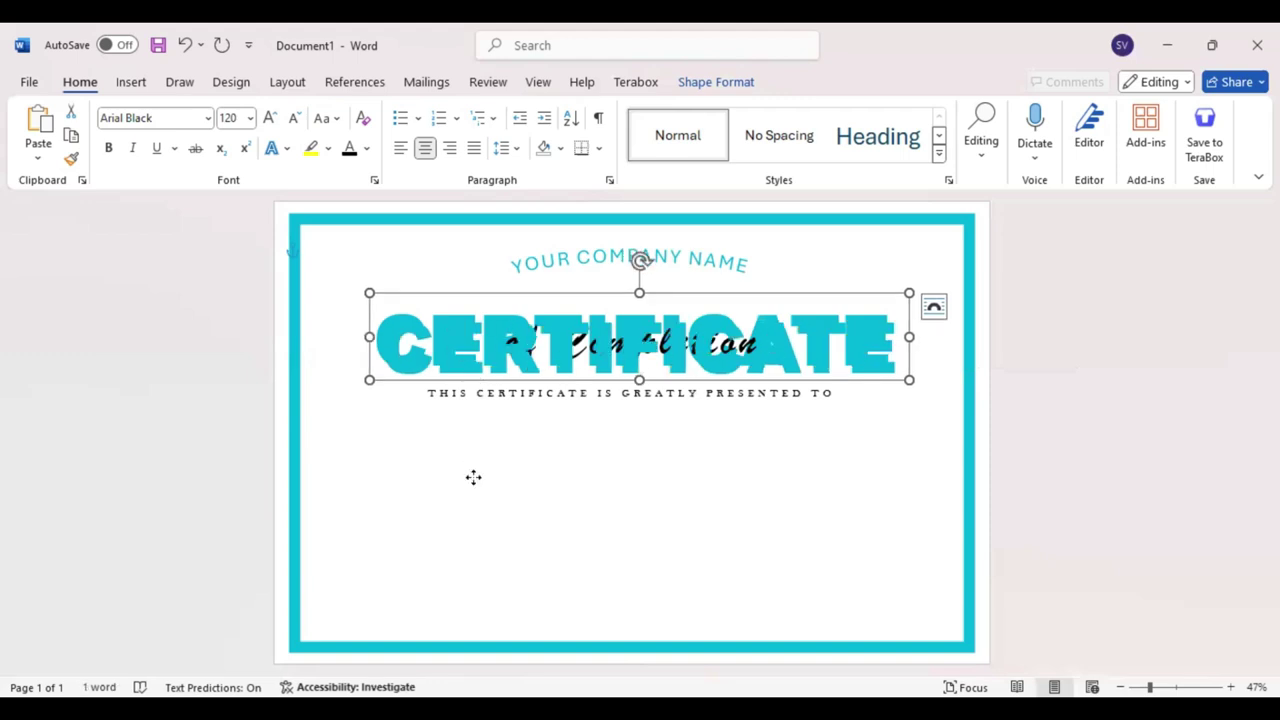
pyautogui.moveTo(473, 477); pyautogui.dragTo(535, 455)
# Step: Replace the copied title text with 'Name Surname' and widen its box to fit
pyautogui.doubleClick(535, 455)
pyautogui.write('N')
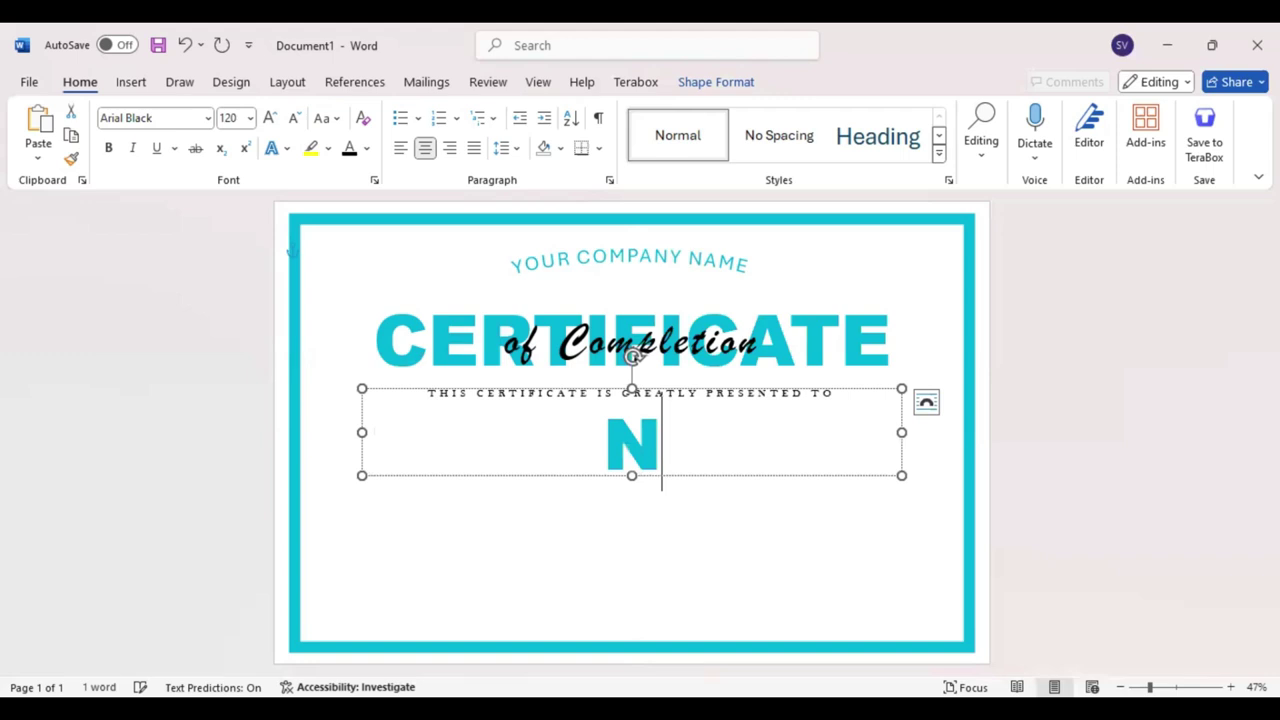
pyautogui.write('ame')
pyautogui.moveTo(901, 432); pyautogui.dragTo(944, 432)
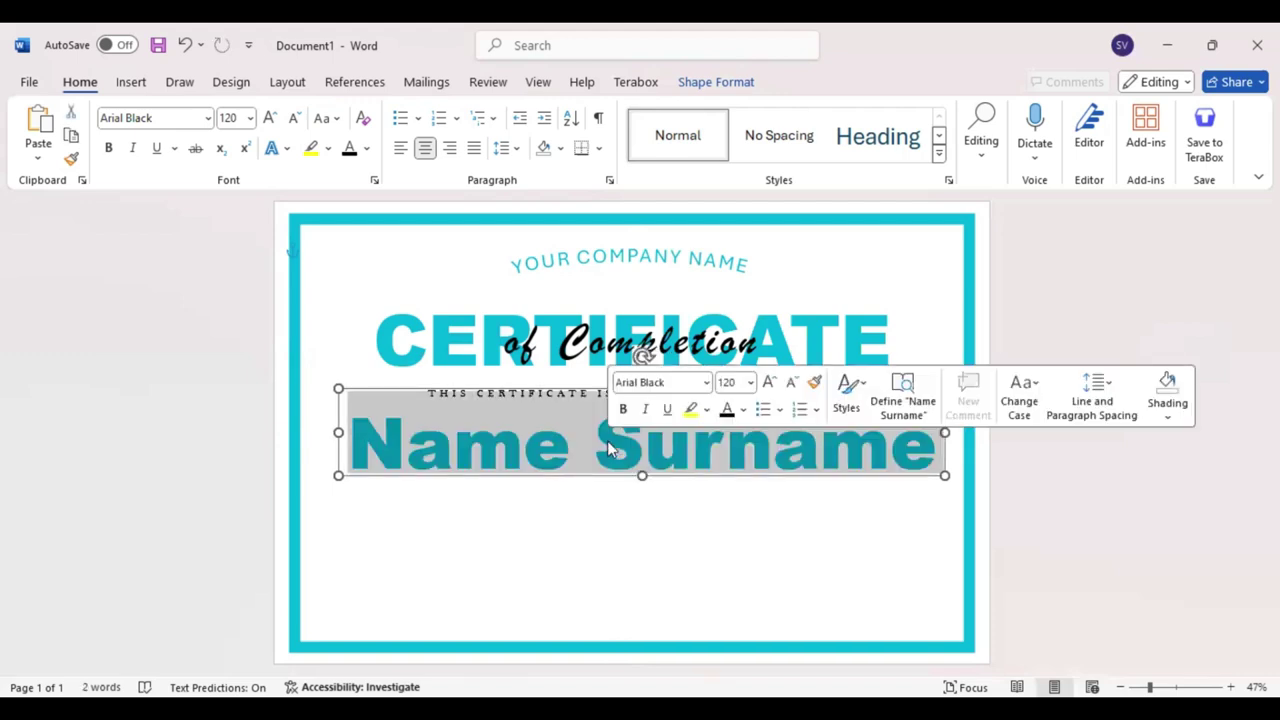
# Step: Set Name Surname in Palace Script MT at 190 pt, centred under the presented-to line
pyautogui.click(673, 383)
pyautogui.write('Palace Script MT')
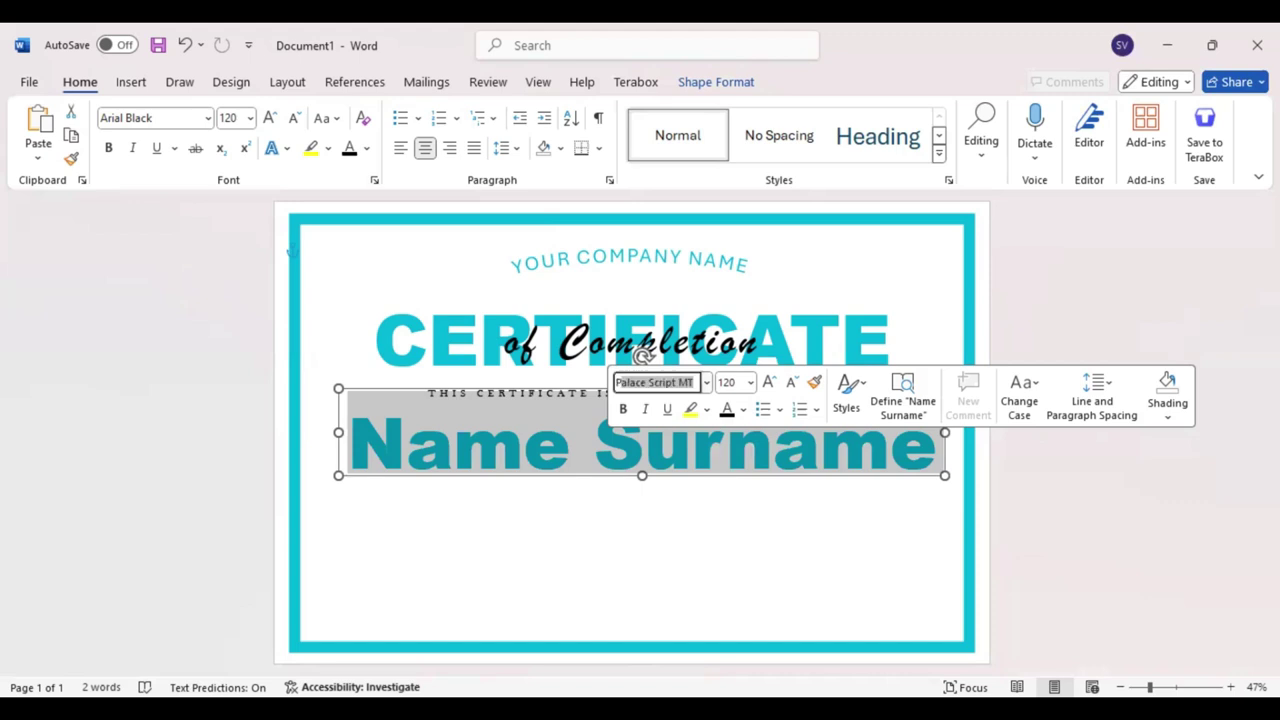
pyautogui.write('170')
pyautogui.press('Return')
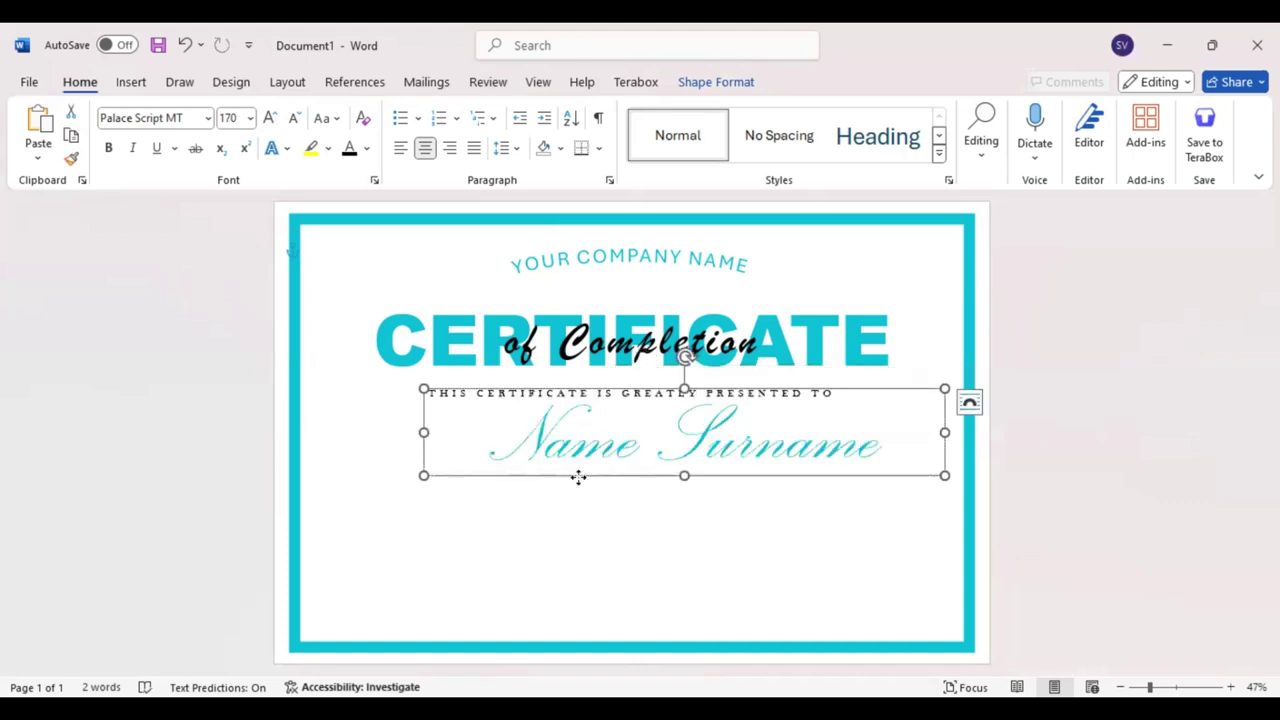
pyautogui.moveTo(580, 477); pyautogui.dragTo(561, 483)
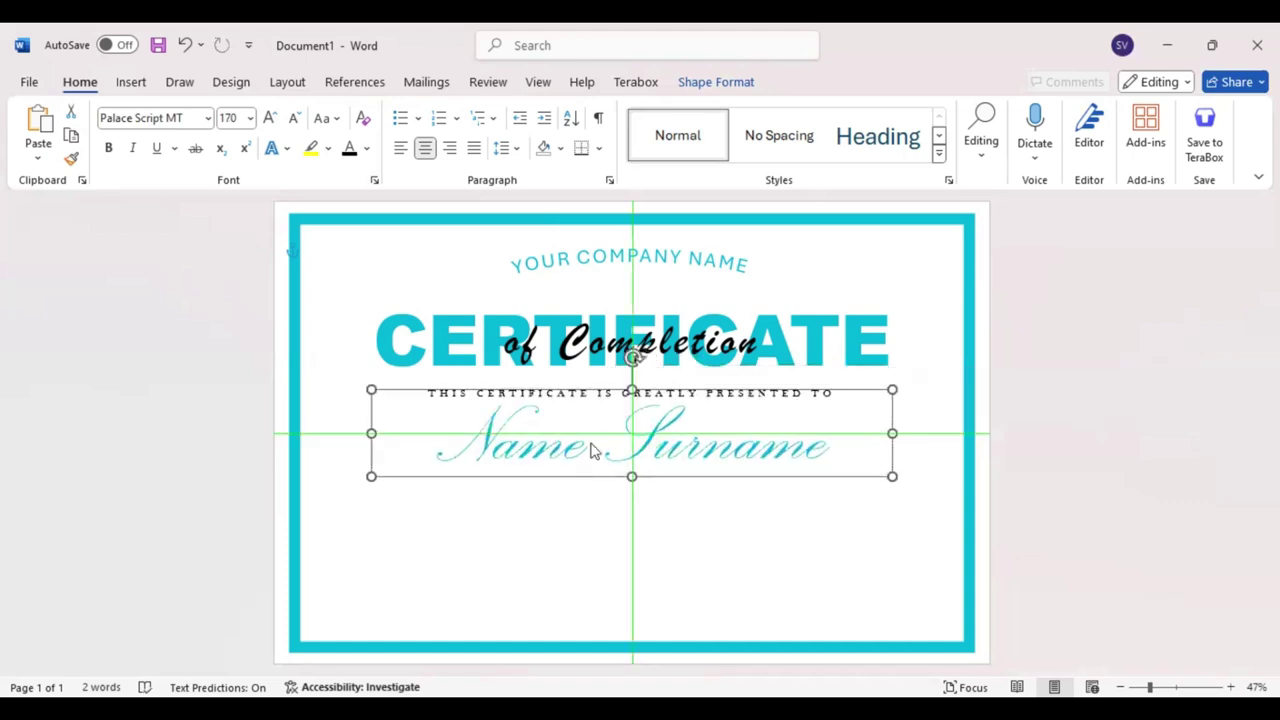
pyautogui.moveTo(715, 418)
pyautogui.mouseDown()
pyautogui.moveTo(370, 435)
pyautogui.moveTo(434, 434)
pyautogui.mouseUp()
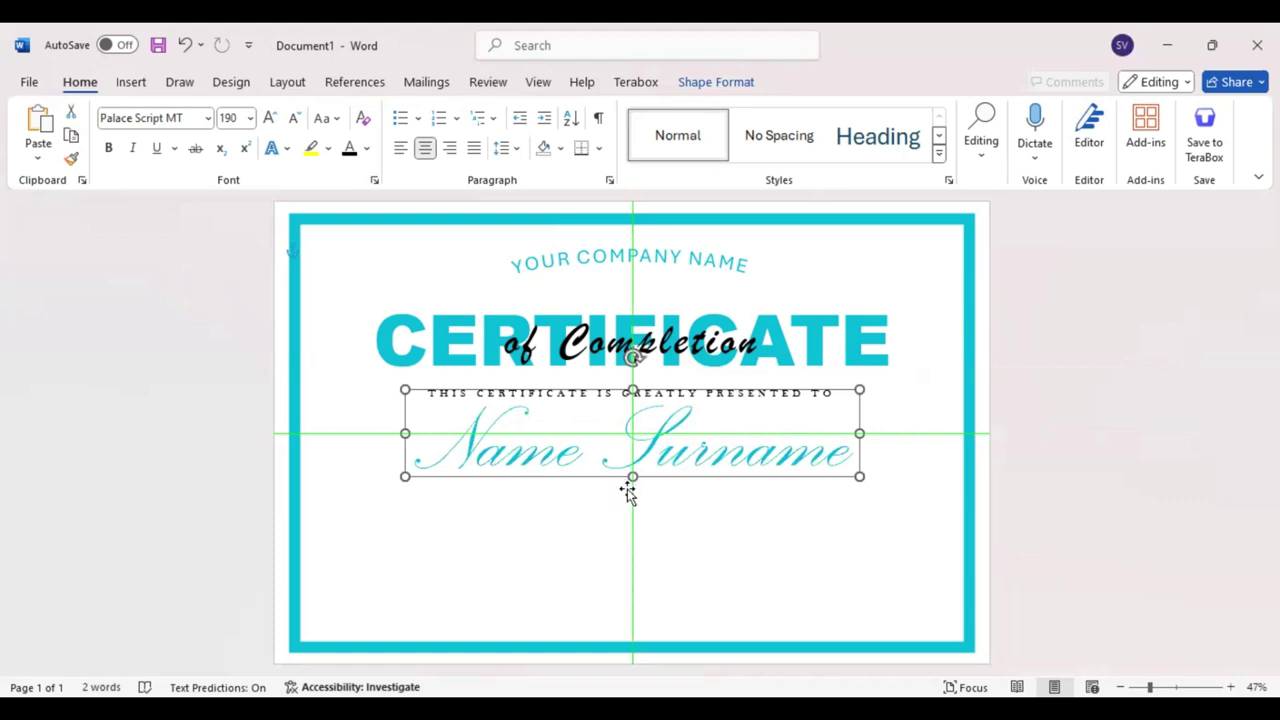
pyautogui.moveTo(627, 490); pyautogui.dragTo(628, 493)
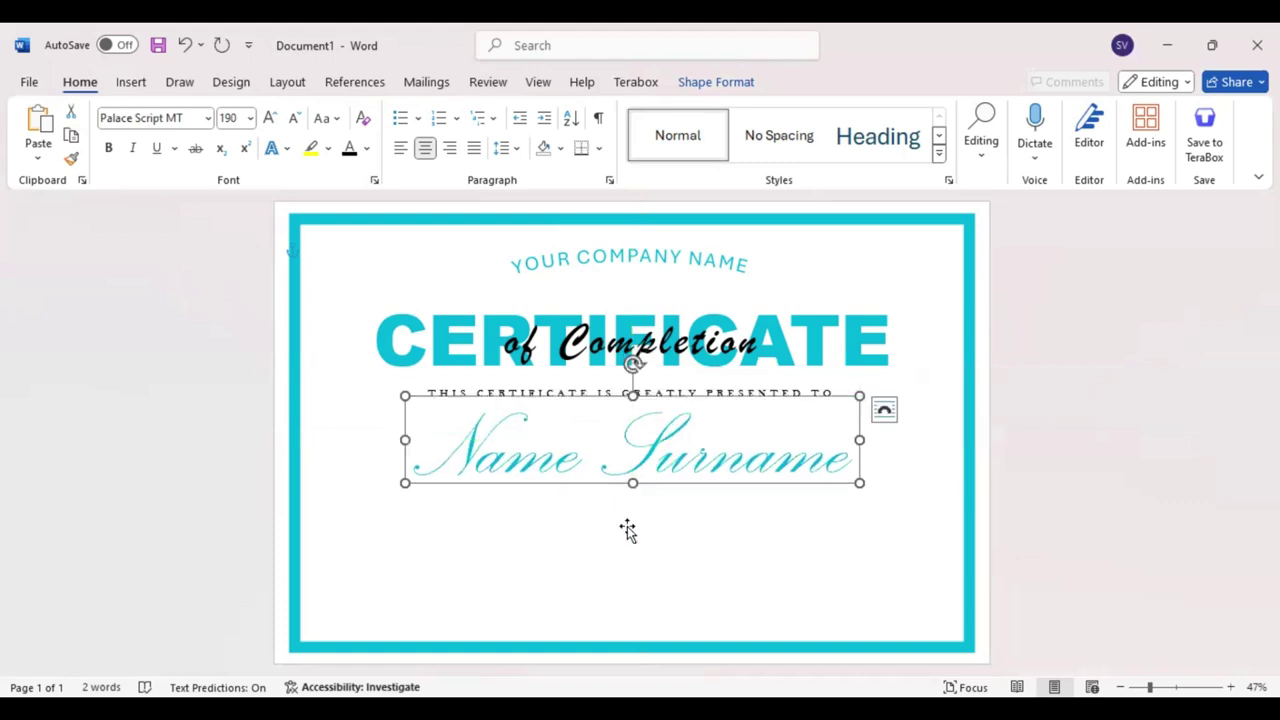
# Step: Draw a text box below Name Surname and fill it with =lorem() placeholder text
pyautogui.click(138, 86)
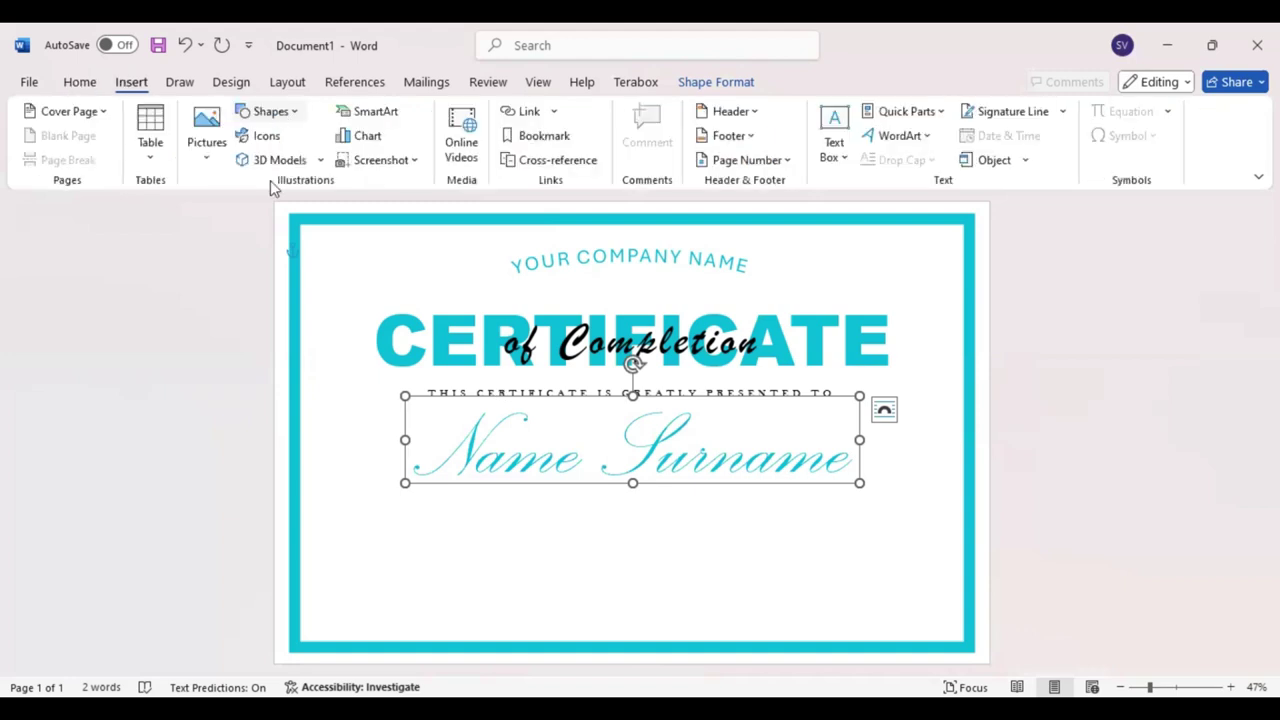
pyautogui.moveTo(460, 502); pyautogui.dragTo(760, 572)
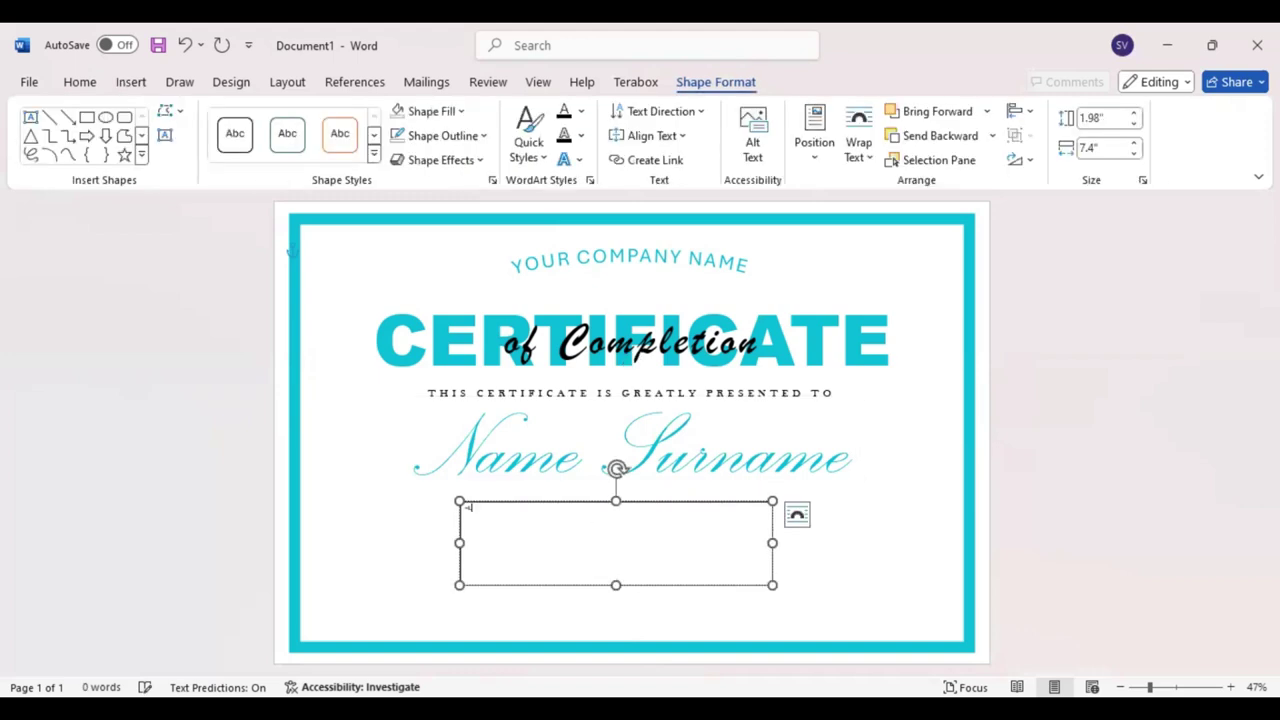
pyautogui.write('Lo')
pyautogui.write('()')
pyautogui.press('Return')
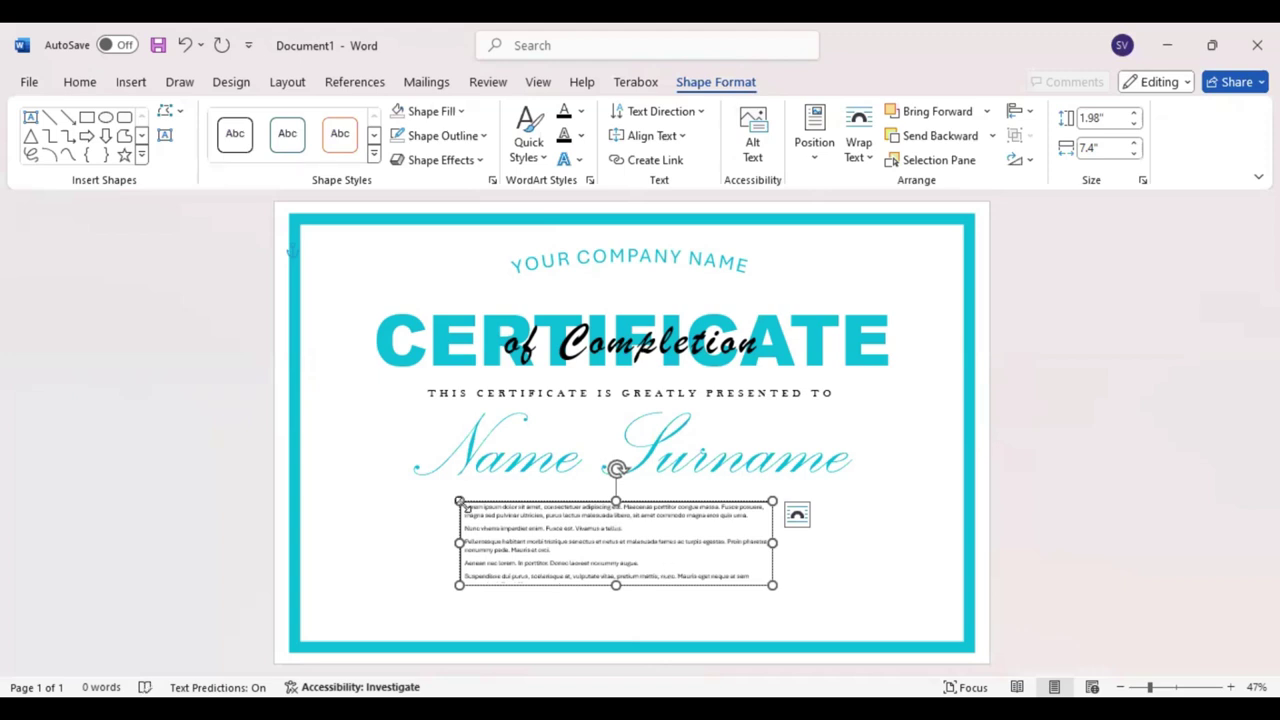
# Step: Centre-align the Lorem ipsum text and set it in a larger Baskerville Old Face
pyautogui.hotkey('ctrl', 'a')
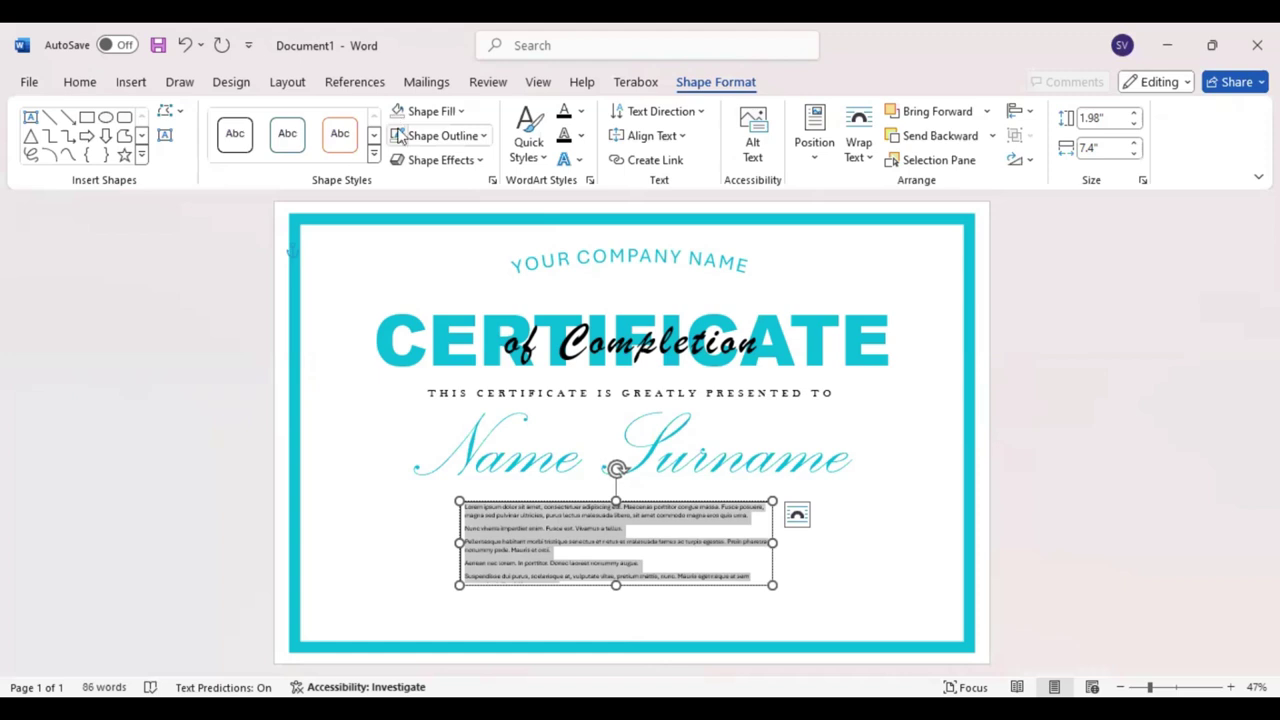
pyautogui.click(80, 82)
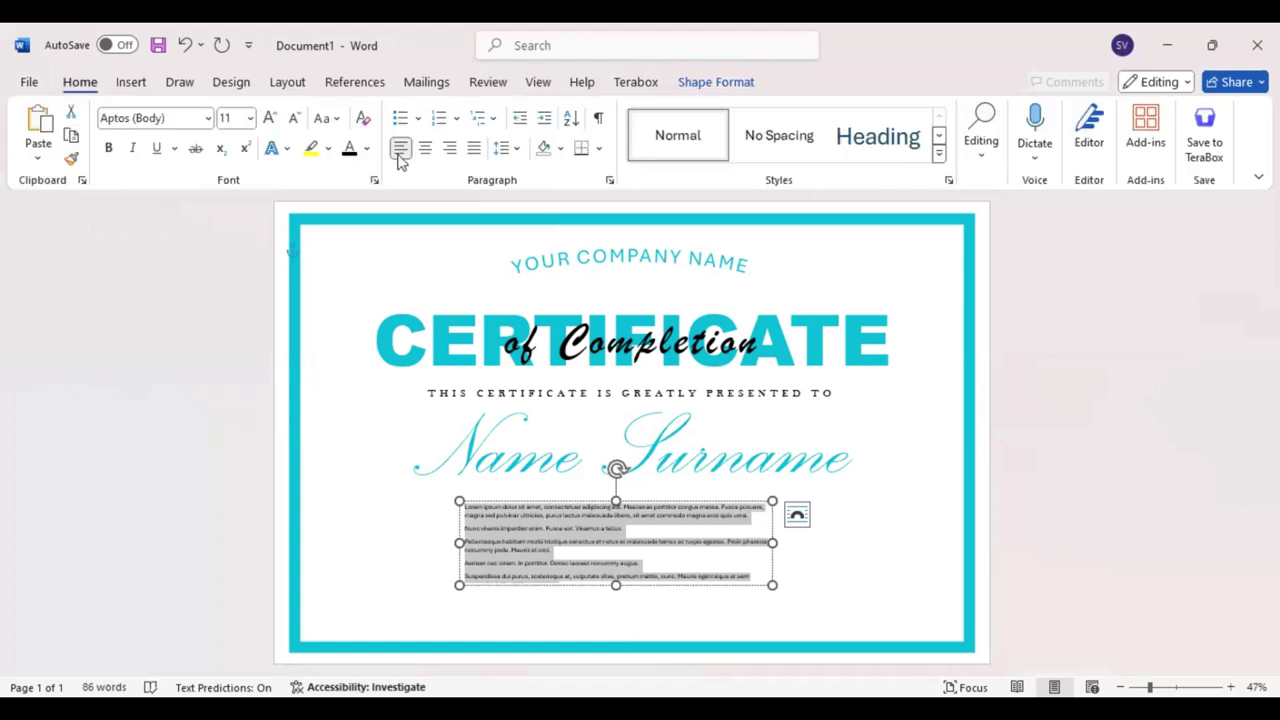
pyautogui.click(425, 147)
pyautogui.write('Baskerville Old Face')
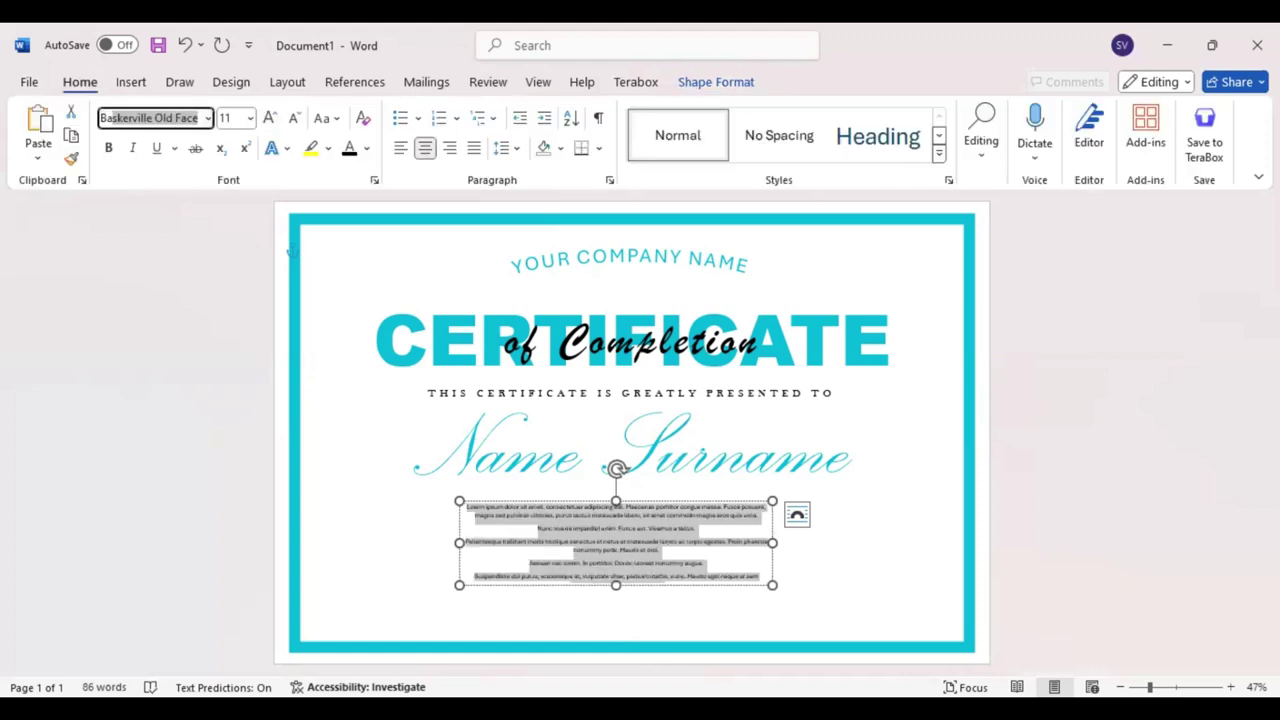
pyautogui.press('Return')
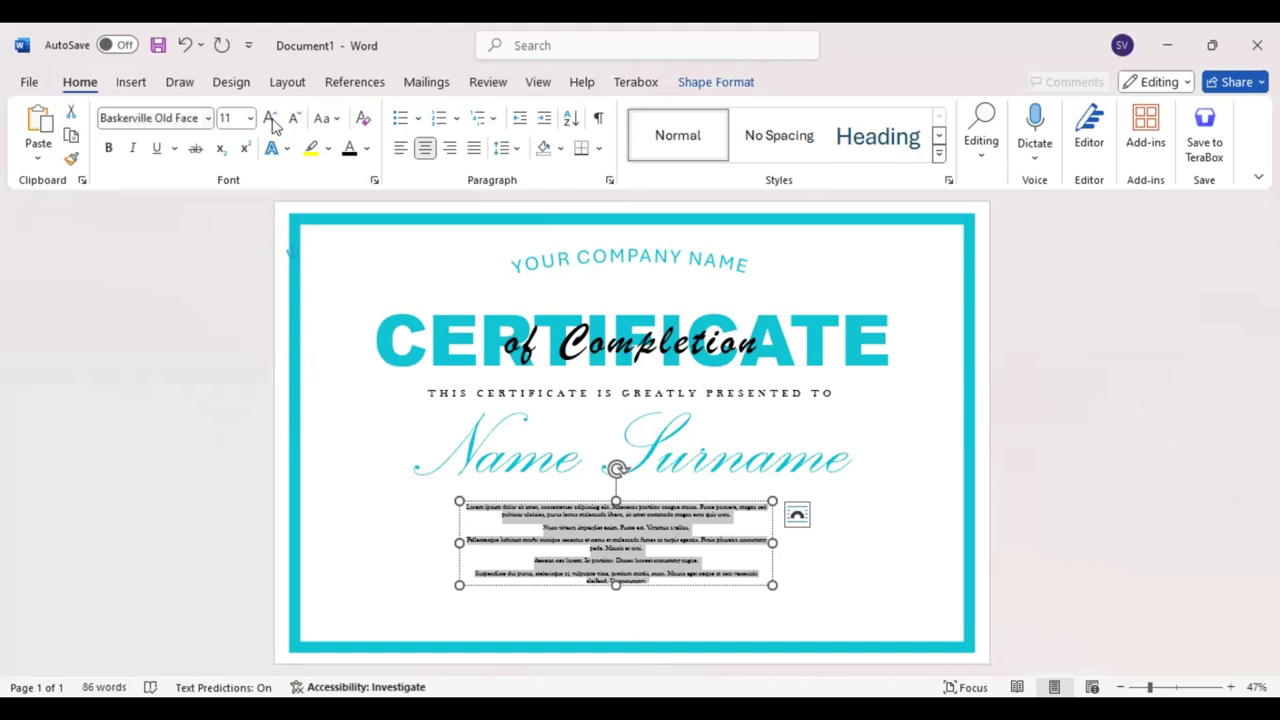
pyautogui.click(269, 119)
pyautogui.click(269, 119)
pyautogui.click(269, 119)
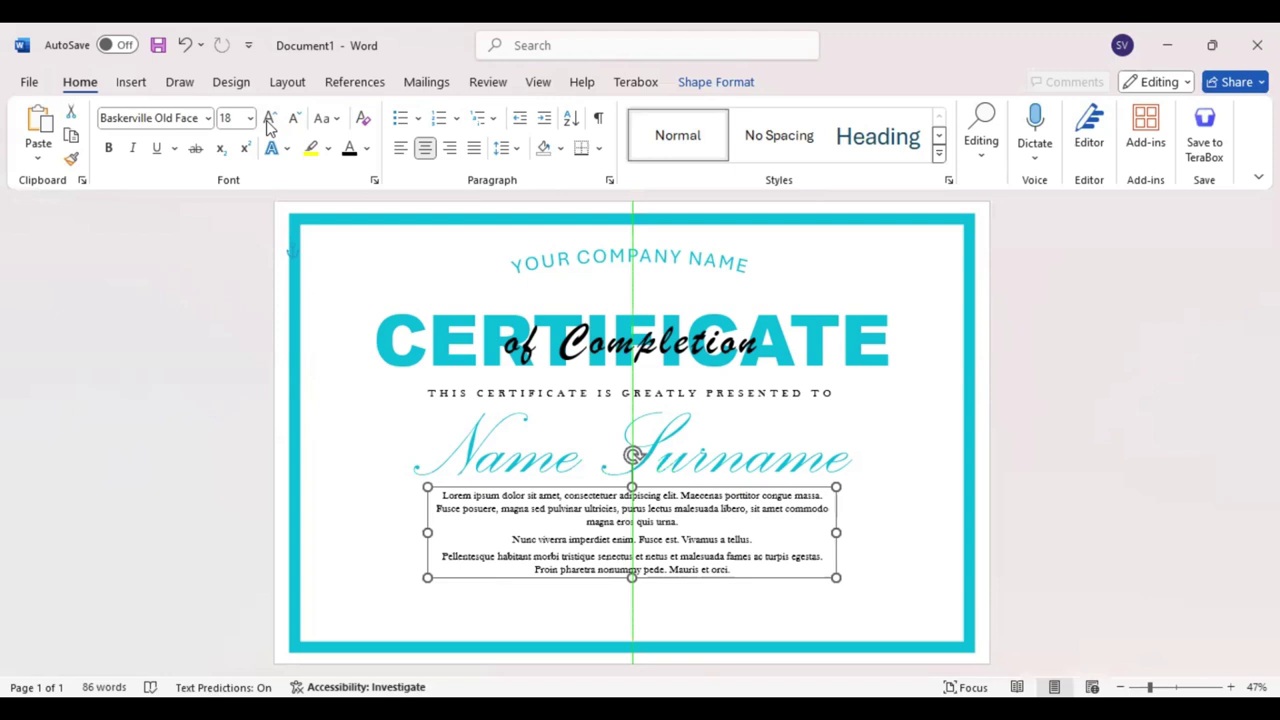
# Step: Bring the body text to 20 pt and centre its box beneath Name Surname
pyautogui.hotkey('ctrl', 'z')
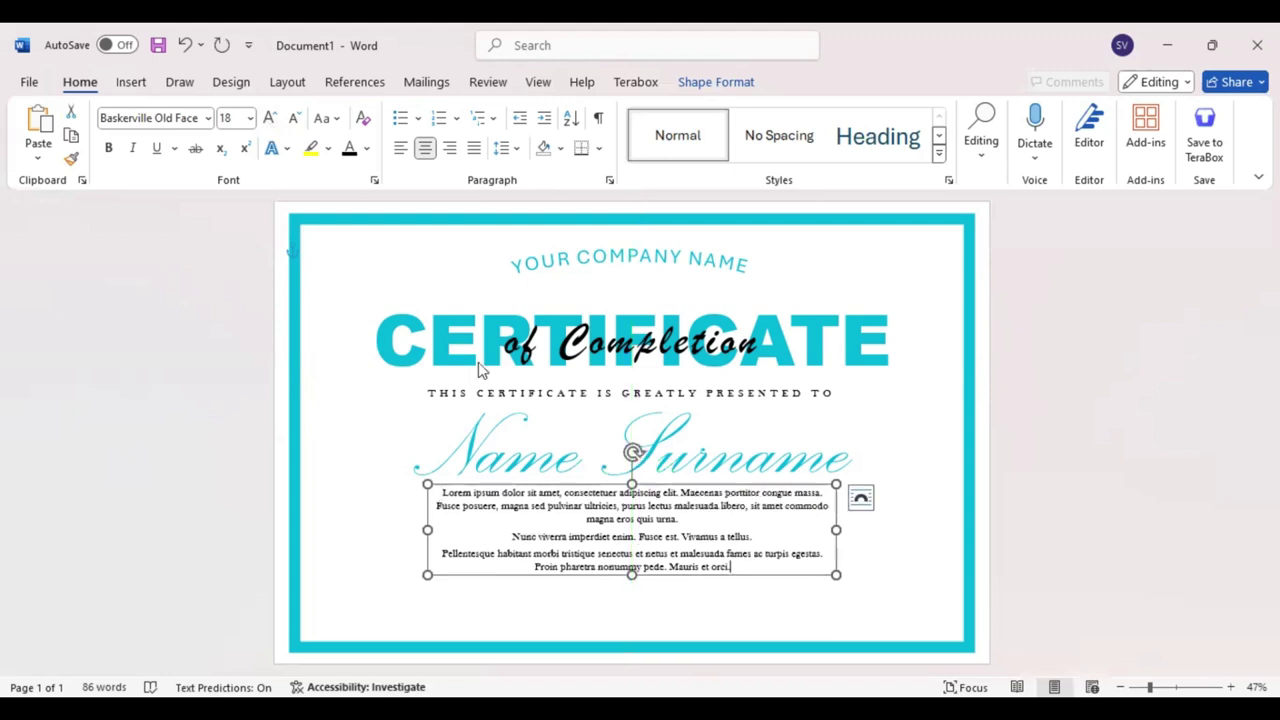
pyautogui.hotkey('ctrl', 'a')
pyautogui.click(603, 433)
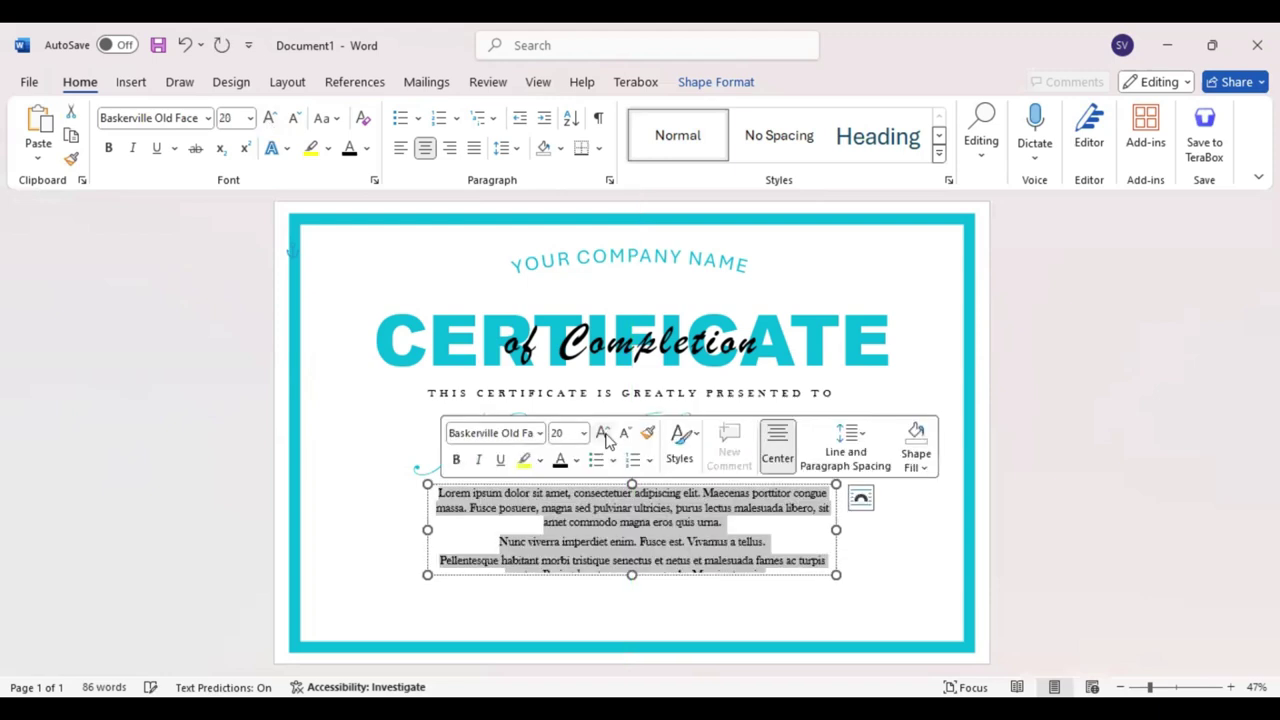
pyautogui.press('Escape')
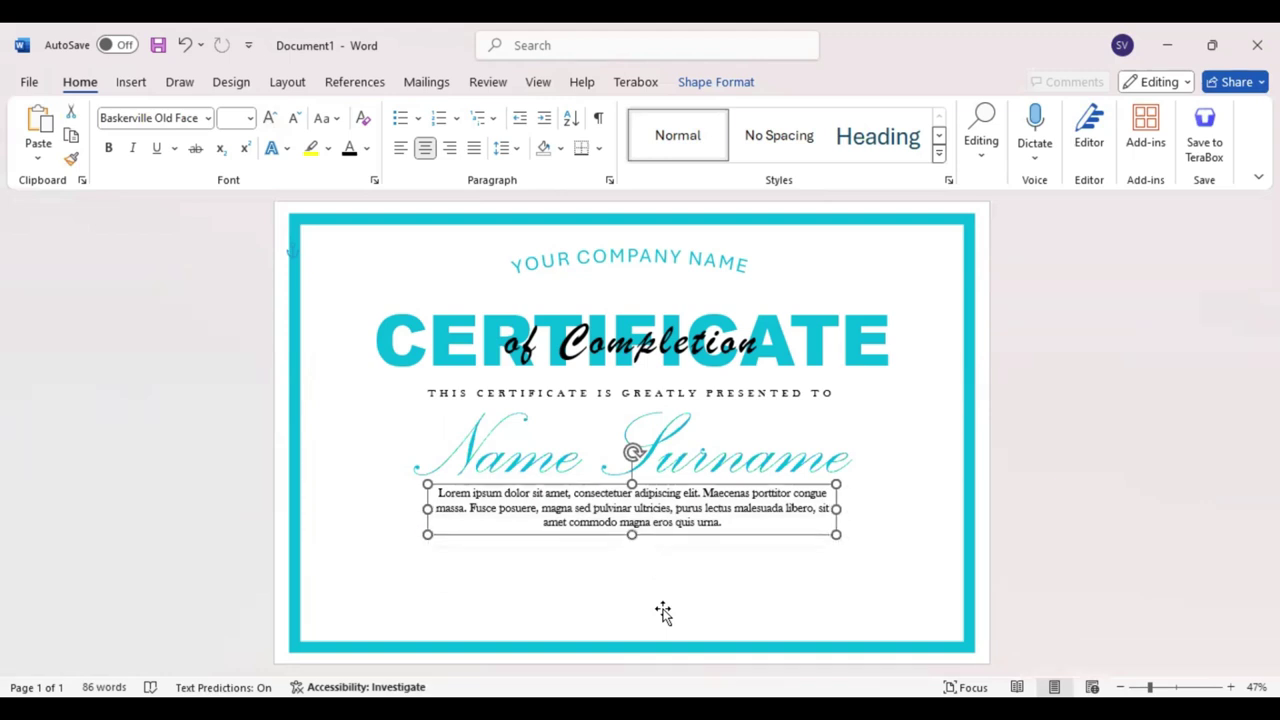
pyautogui.moveTo(663, 612); pyautogui.dragTo(663, 616)
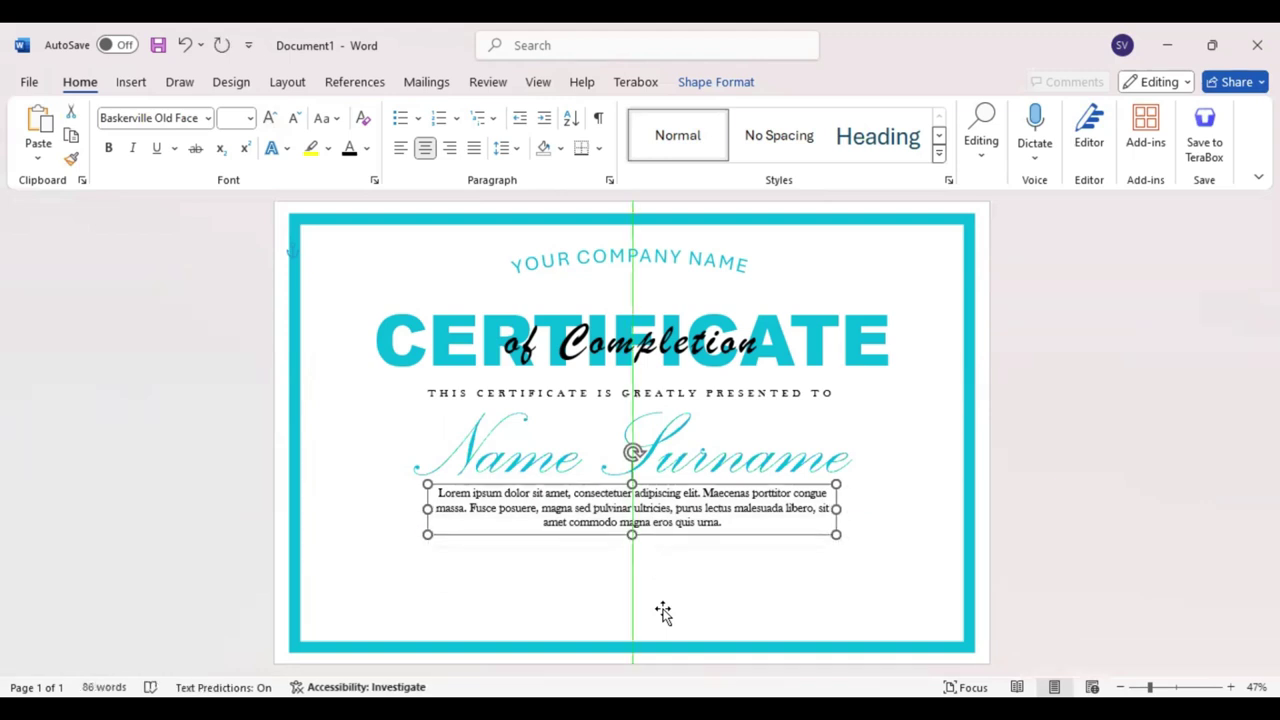
pyautogui.moveTo(331, 303); pyautogui.dragTo(331, 304)
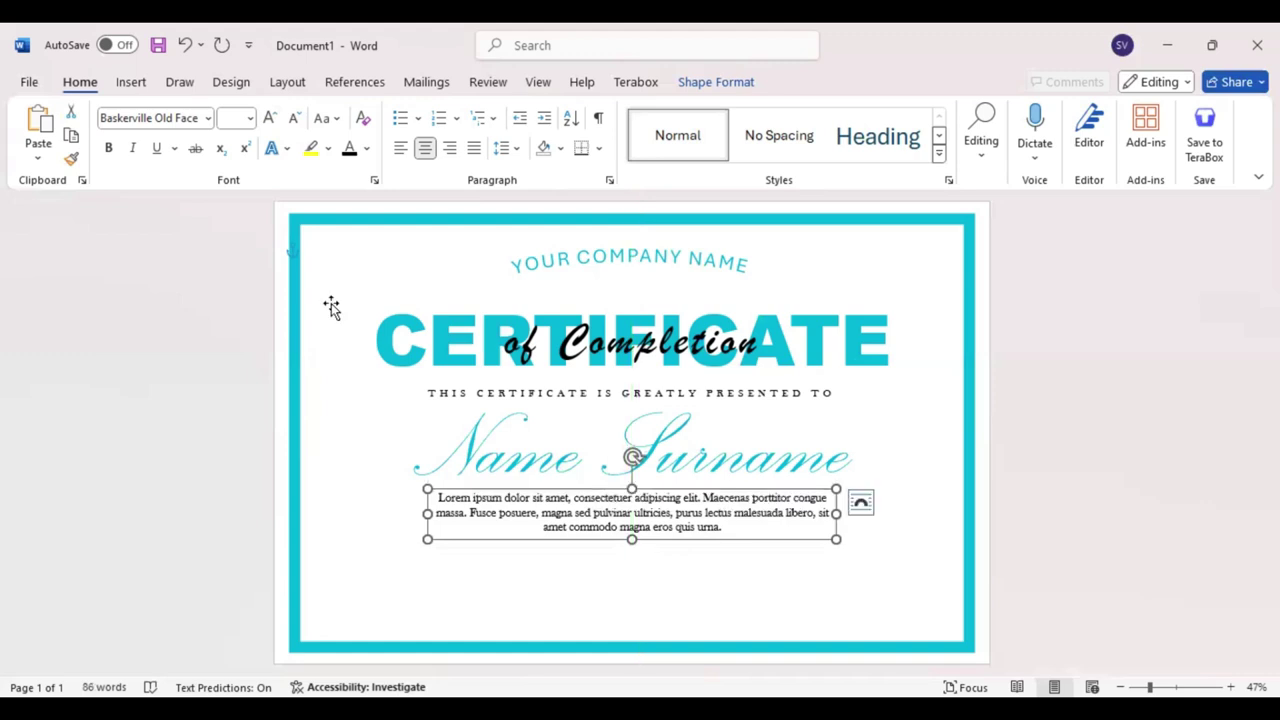
pyautogui.click(128, 84)
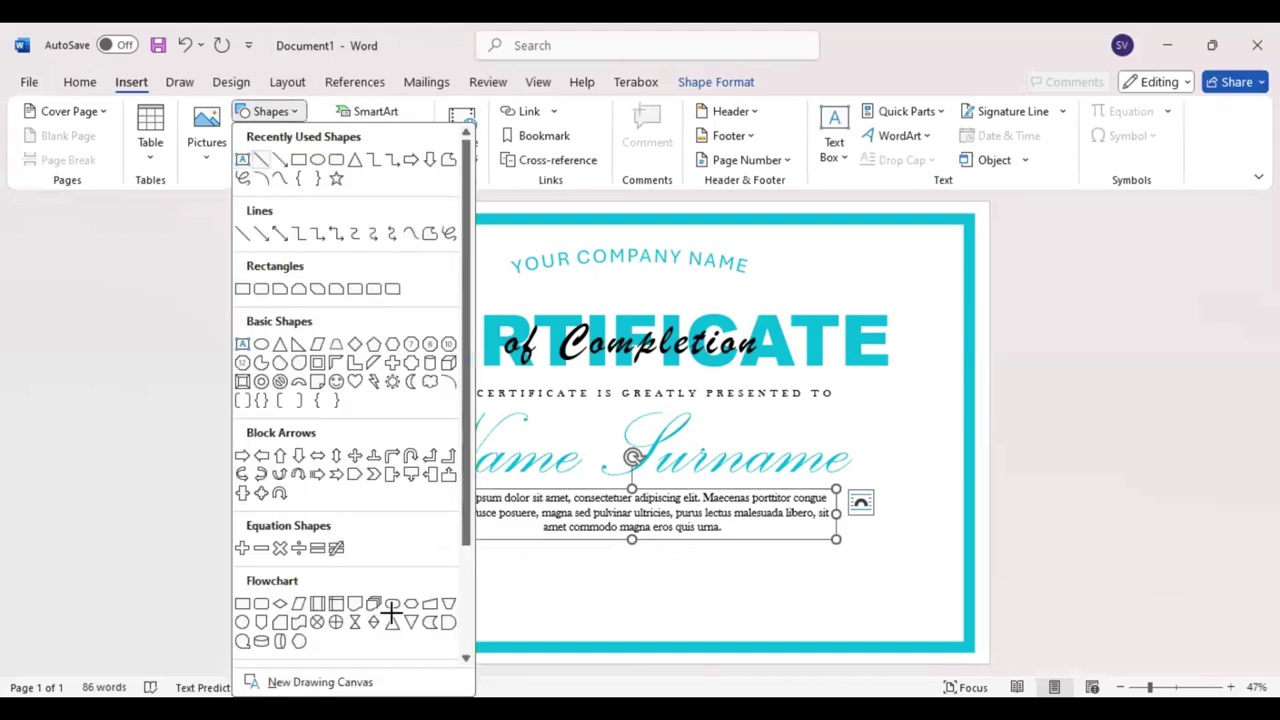
pyautogui.moveTo(392, 615); pyautogui.dragTo(488, 615)
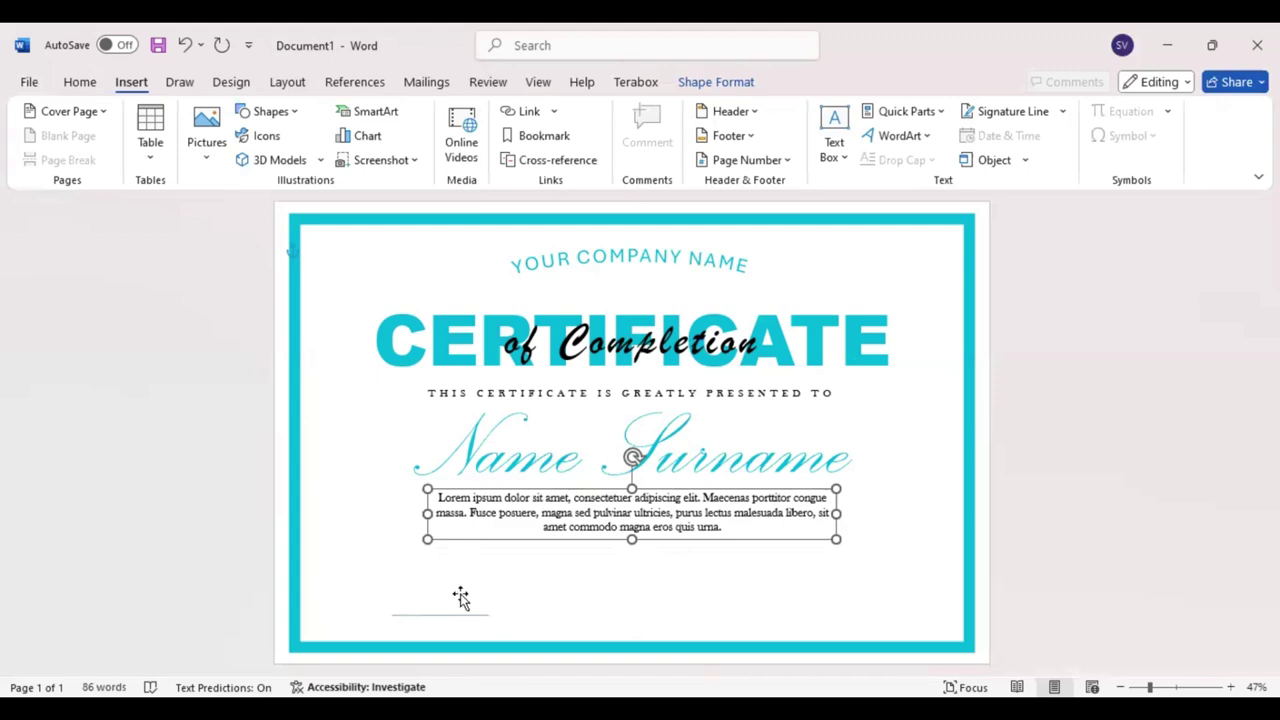
pyautogui.click(488, 137)
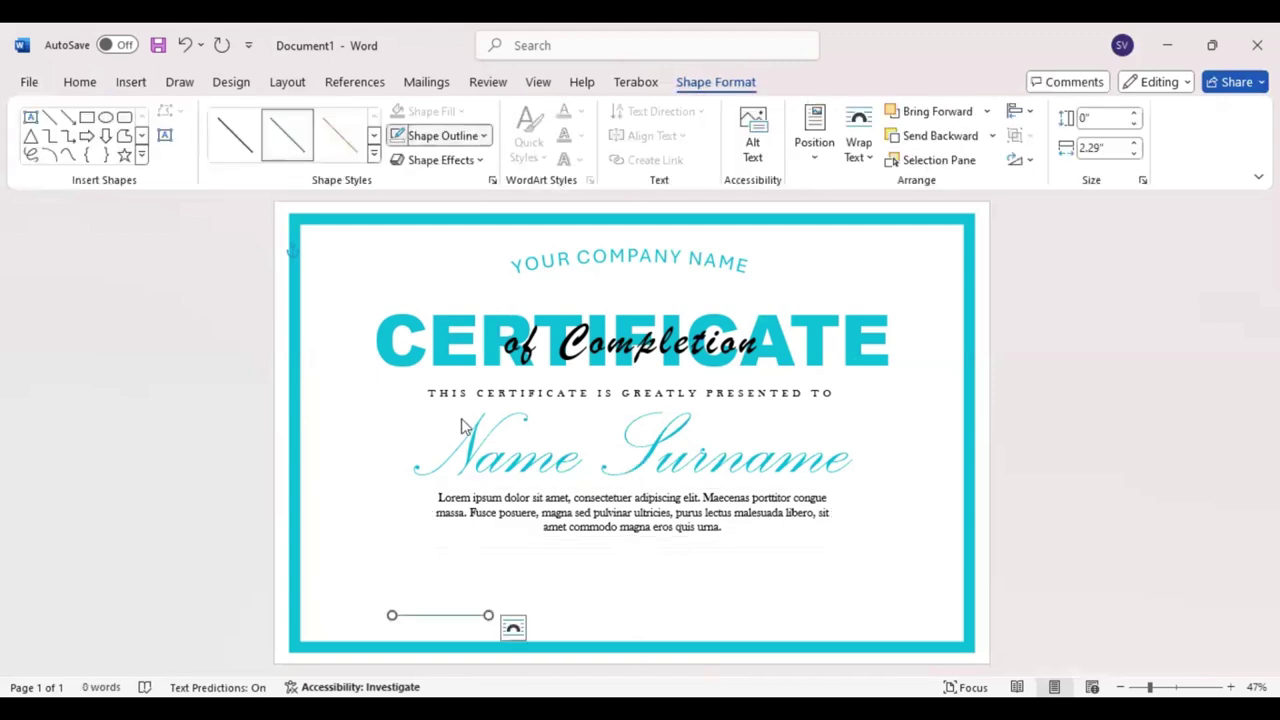
pyautogui.moveTo(541, 497)
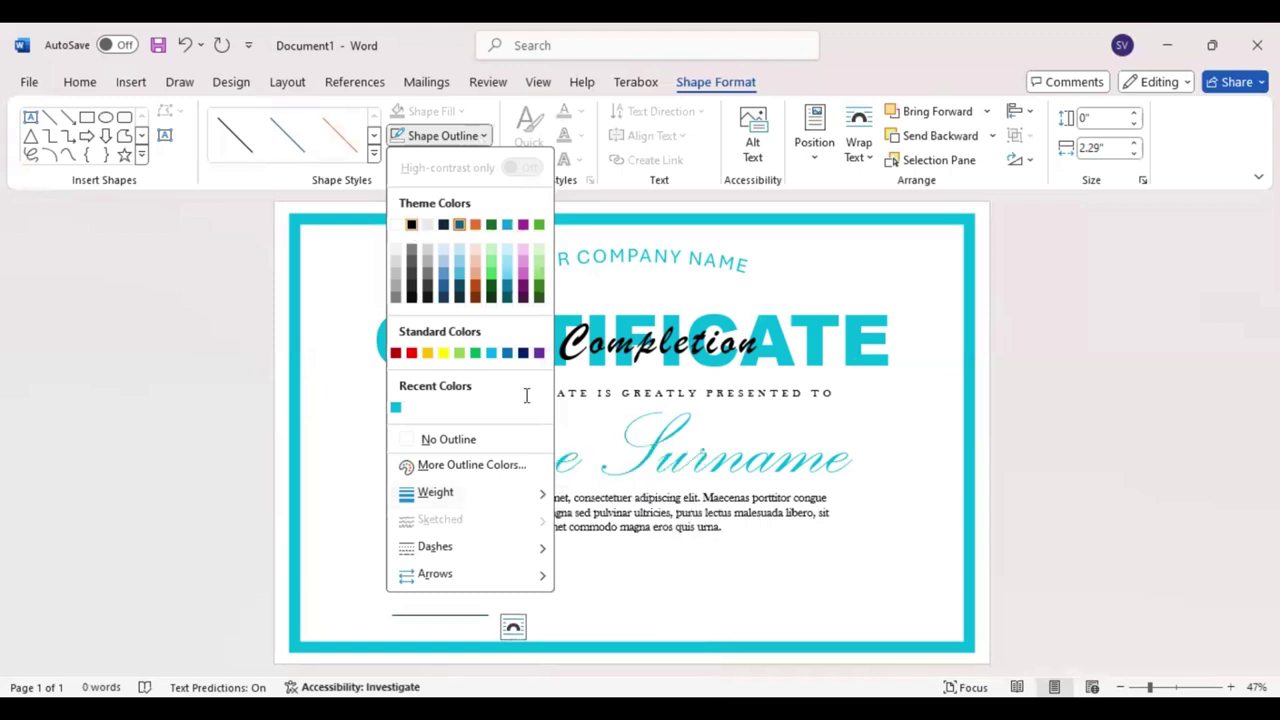
pyautogui.press('Escape')
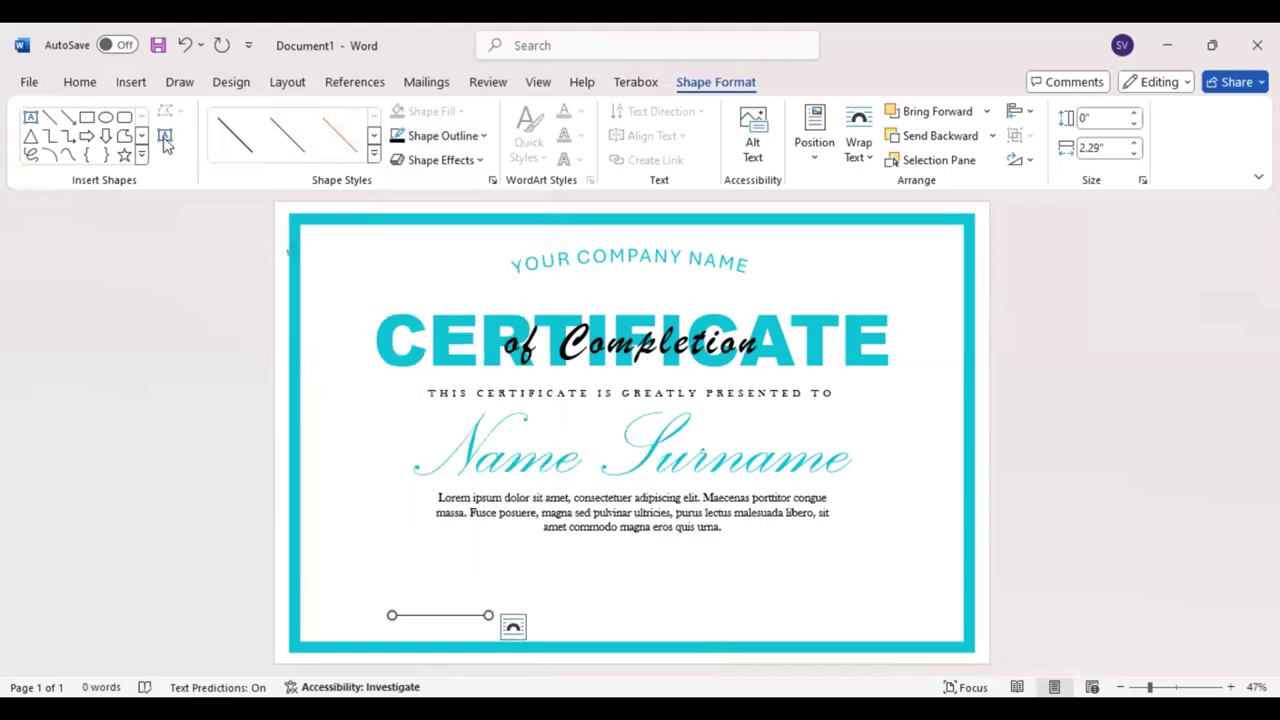
# Step: Add a text box reading SIGNATURE under the left line in Baskerville Old Face 16 pt capitals
pyautogui.click(165, 137)
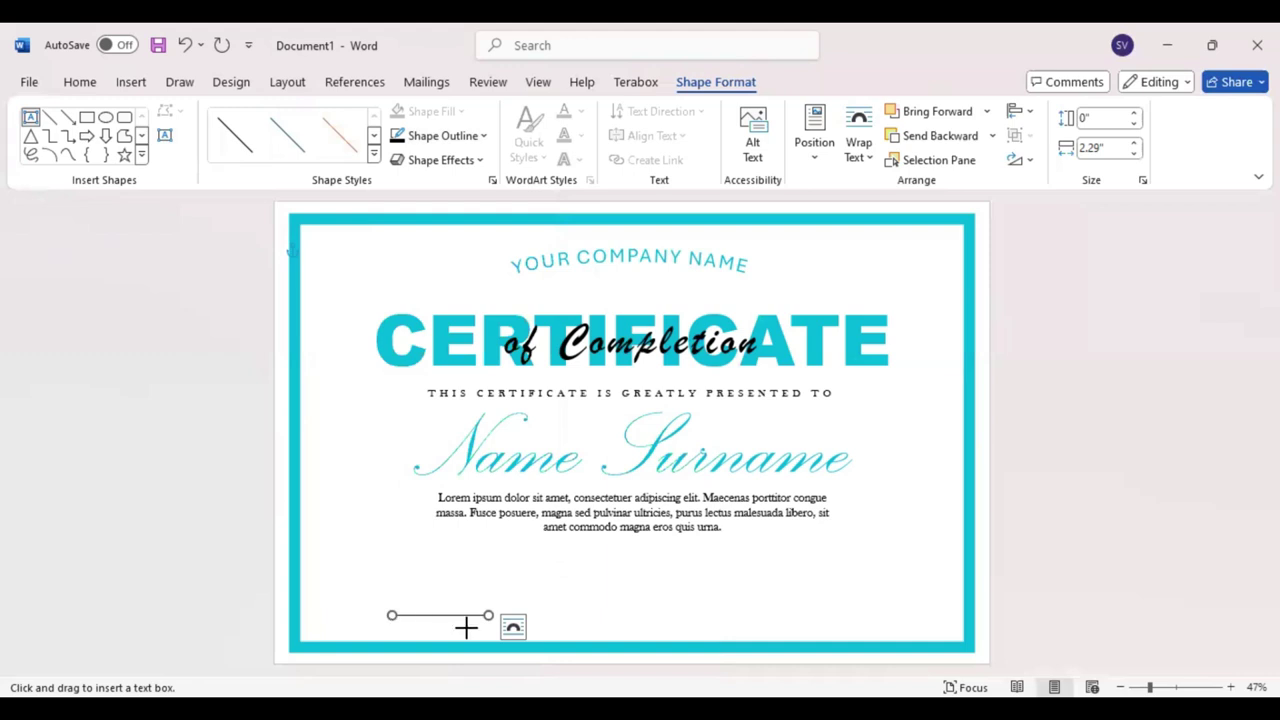
pyautogui.moveTo(402, 619); pyautogui.dragTo(484, 638)
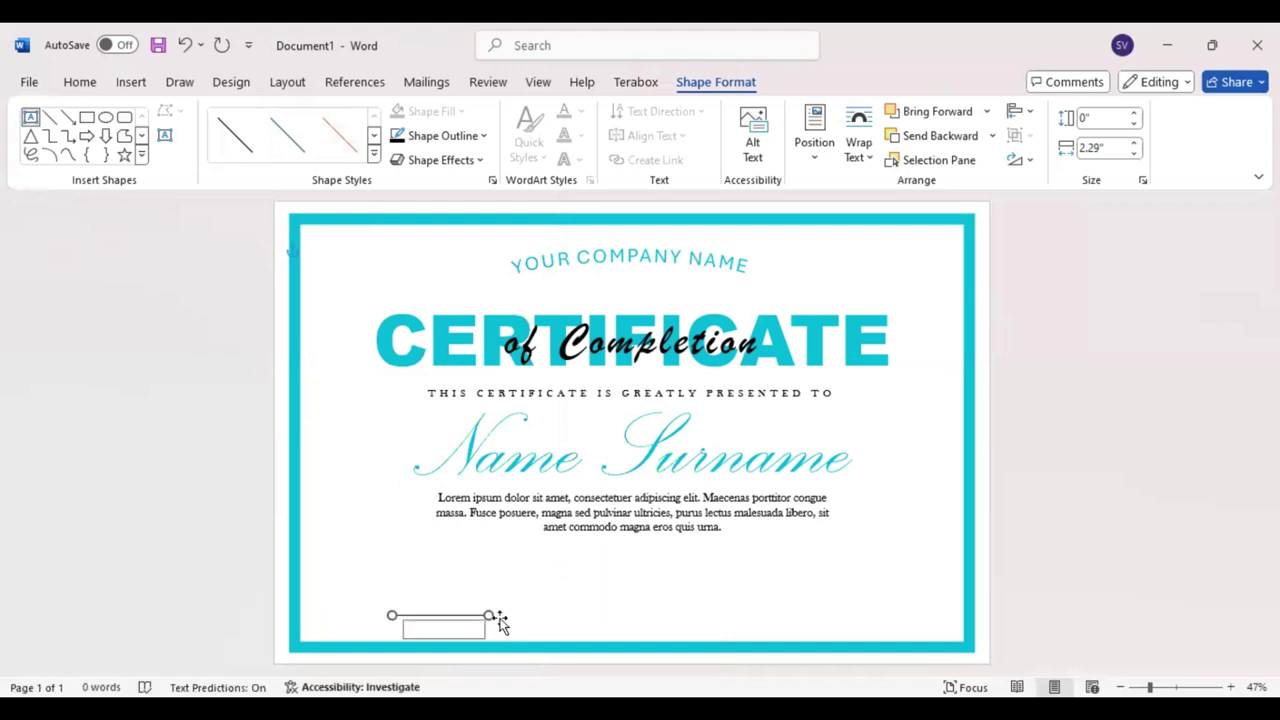
pyautogui.write('Da')
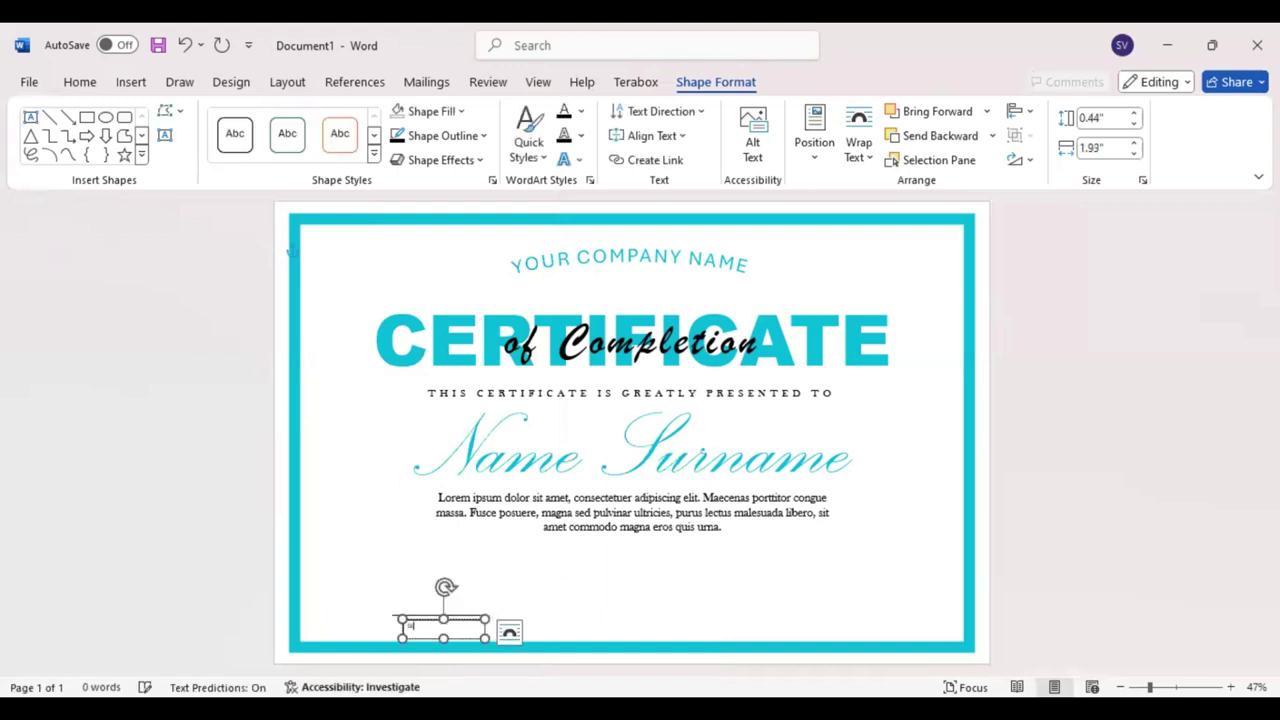
pyautogui.write('nature')
pyautogui.moveTo(440, 627); pyautogui.dragTo(383, 627)
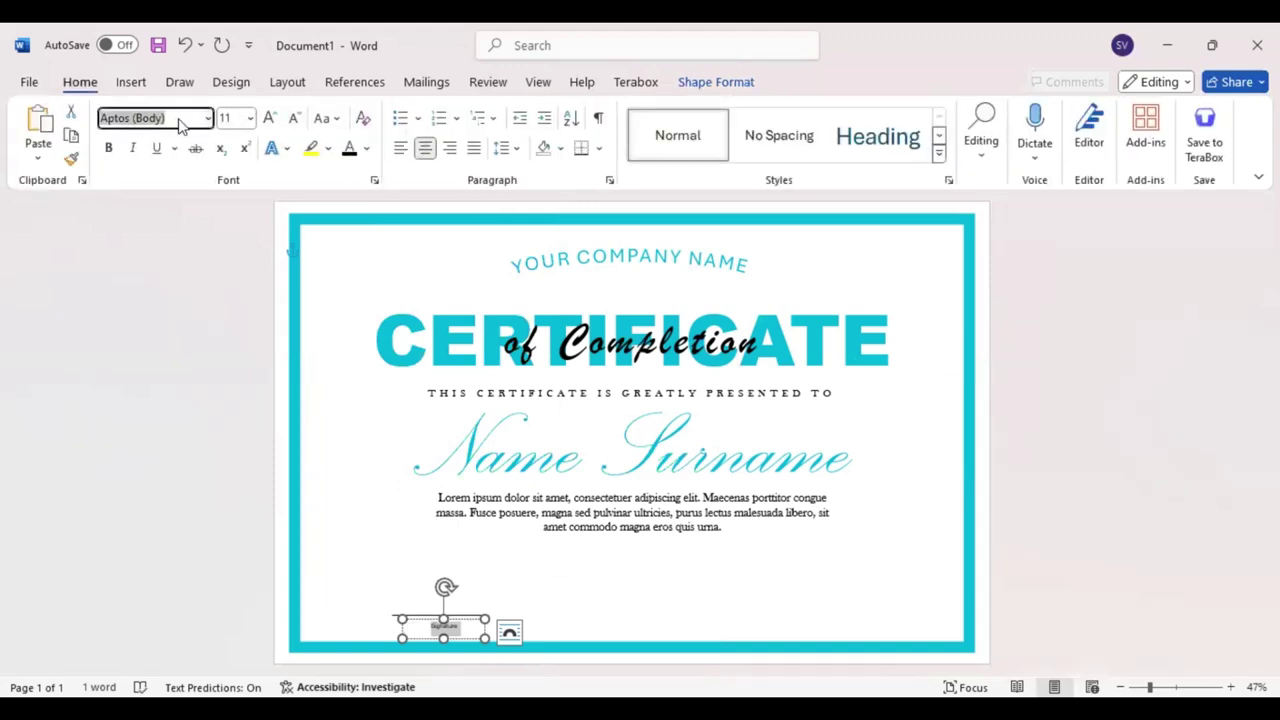
pyautogui.write('ba')
pyautogui.press('Return')
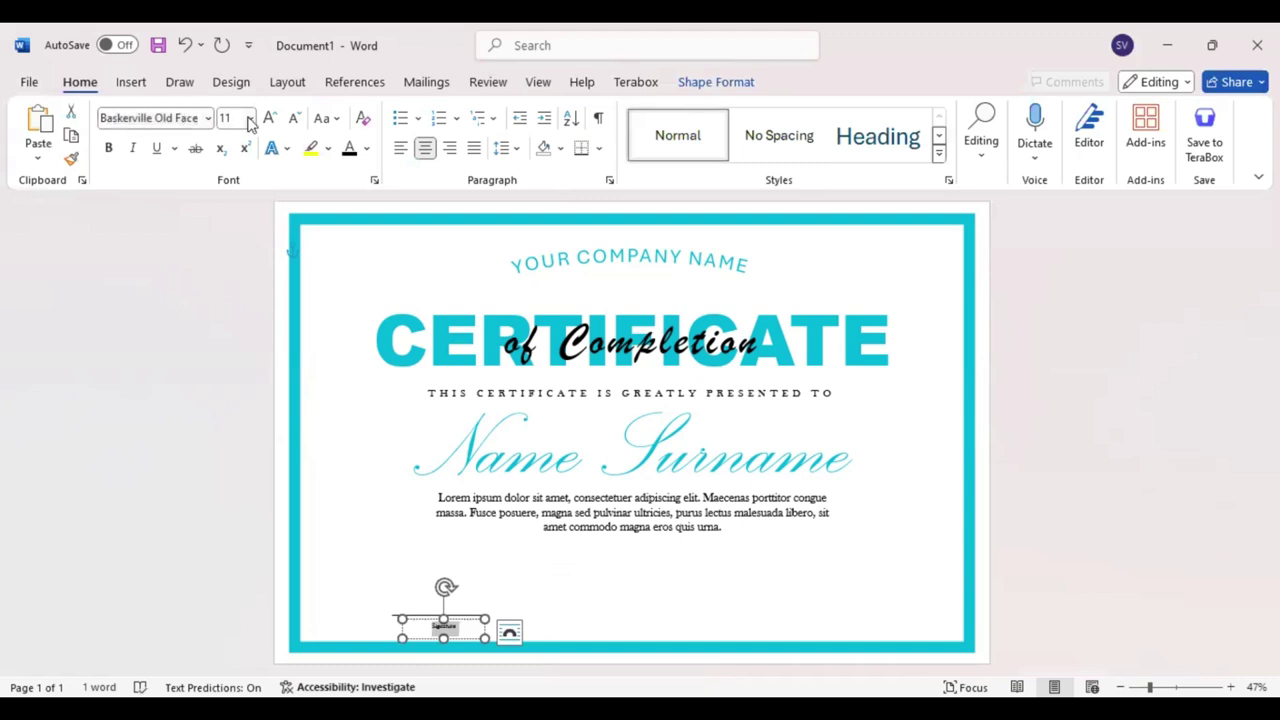
pyautogui.click(270, 118)
pyautogui.click(270, 118)
pyautogui.click(270, 118)
pyautogui.hotkey('ctrl', 'shift', 'a')
# Step: Nudge the SIGNATURE box into position and duplicate it with Ctrl+D
pyautogui.click(455, 620)
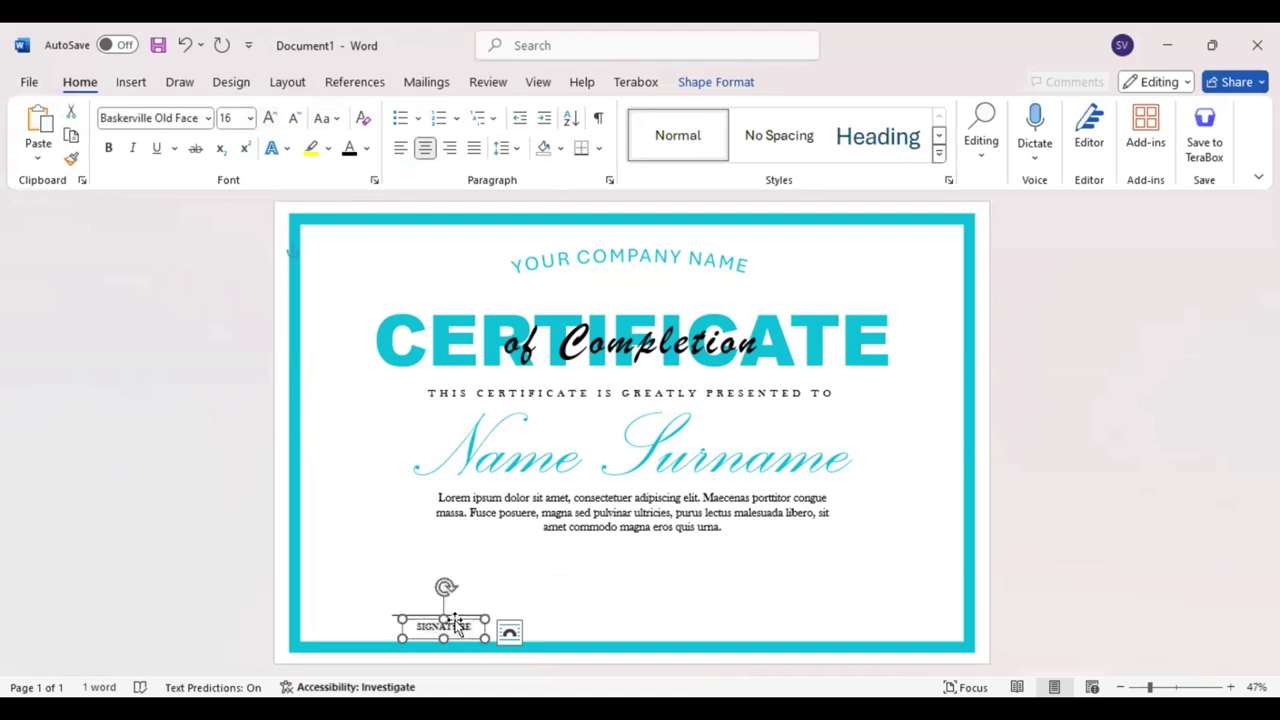
pyautogui.moveTo(455, 620); pyautogui.dragTo(455, 622)
pyautogui.press('Up')
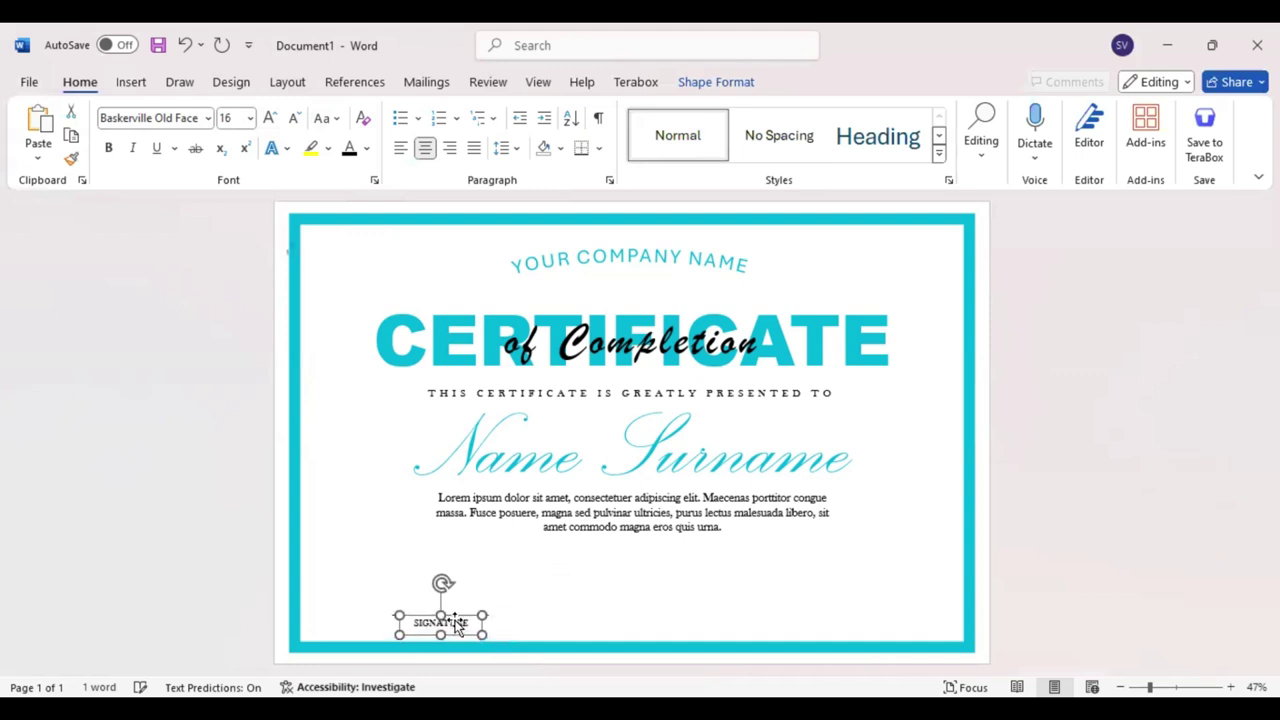
pyautogui.press('Down')
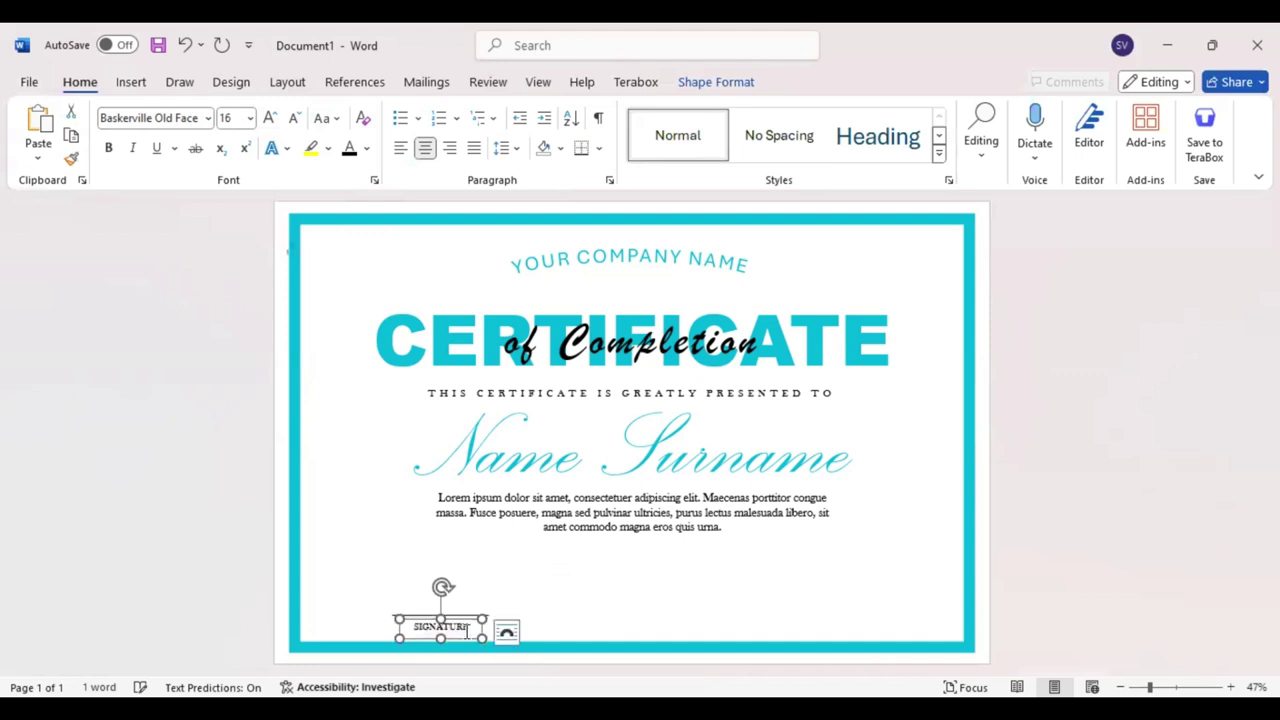
pyautogui.hotkey('ctrl', 'd')
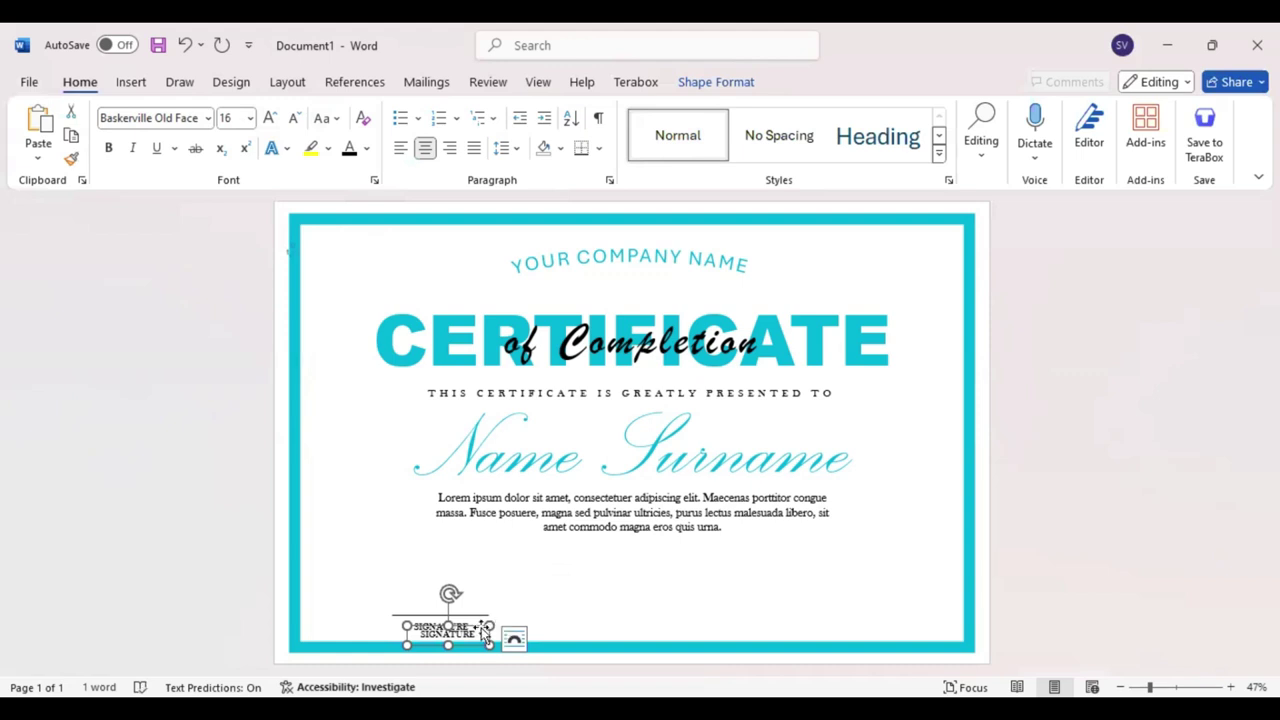
# Step: Move the SIGNATURE copy to the bottom right and add a second signature line there
pyautogui.moveTo(482, 630); pyautogui.dragTo(861, 625)
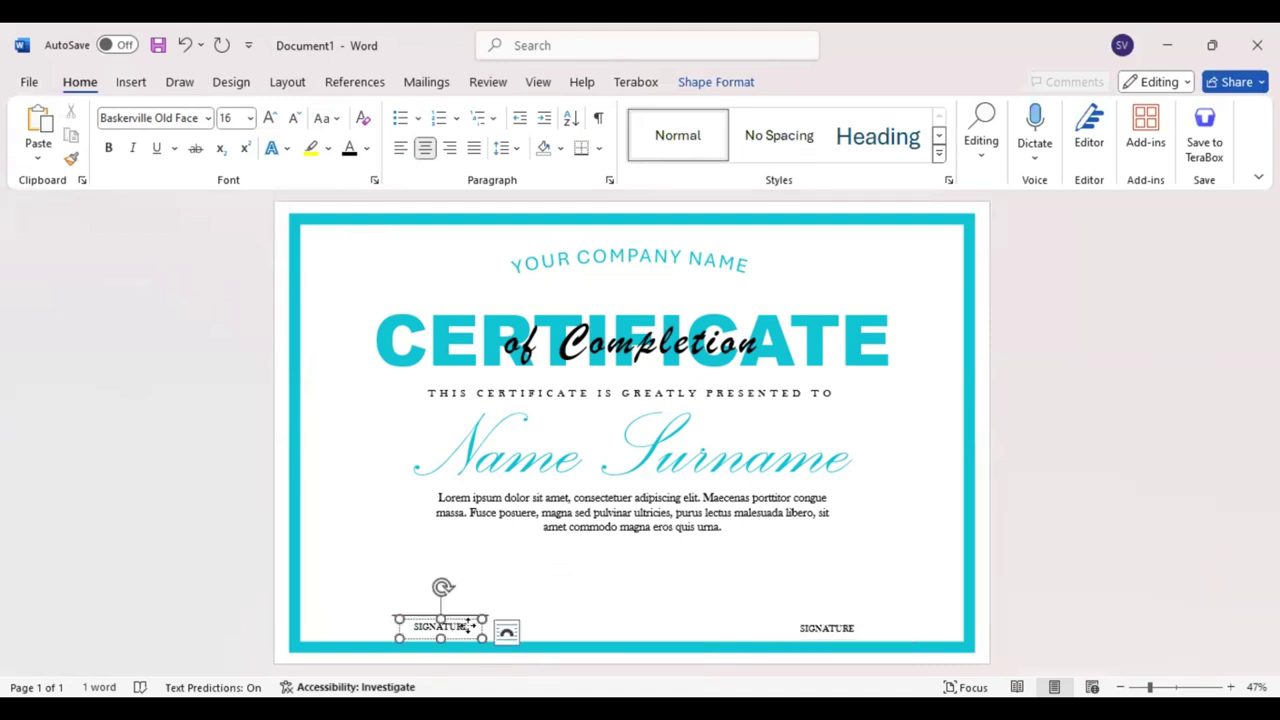
pyautogui.moveTo(466, 626); pyautogui.dragTo(467, 624)
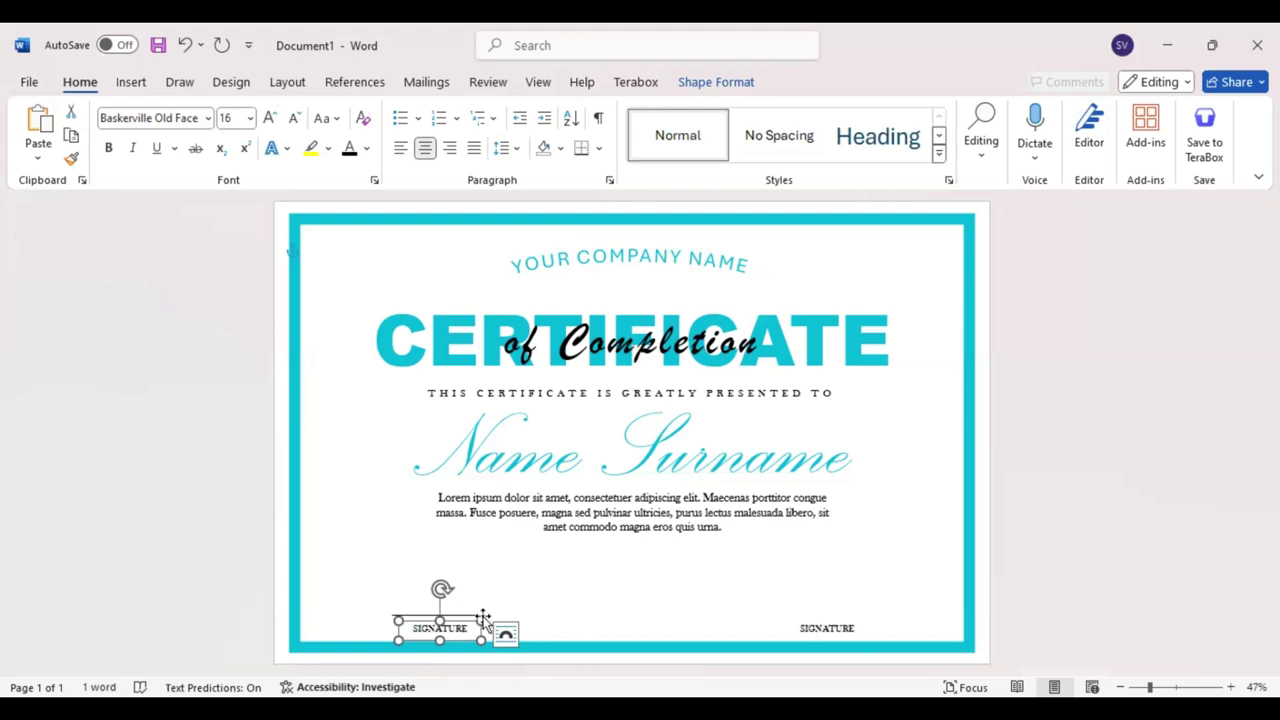
pyautogui.press('Tab')
pyautogui.press('Tab')
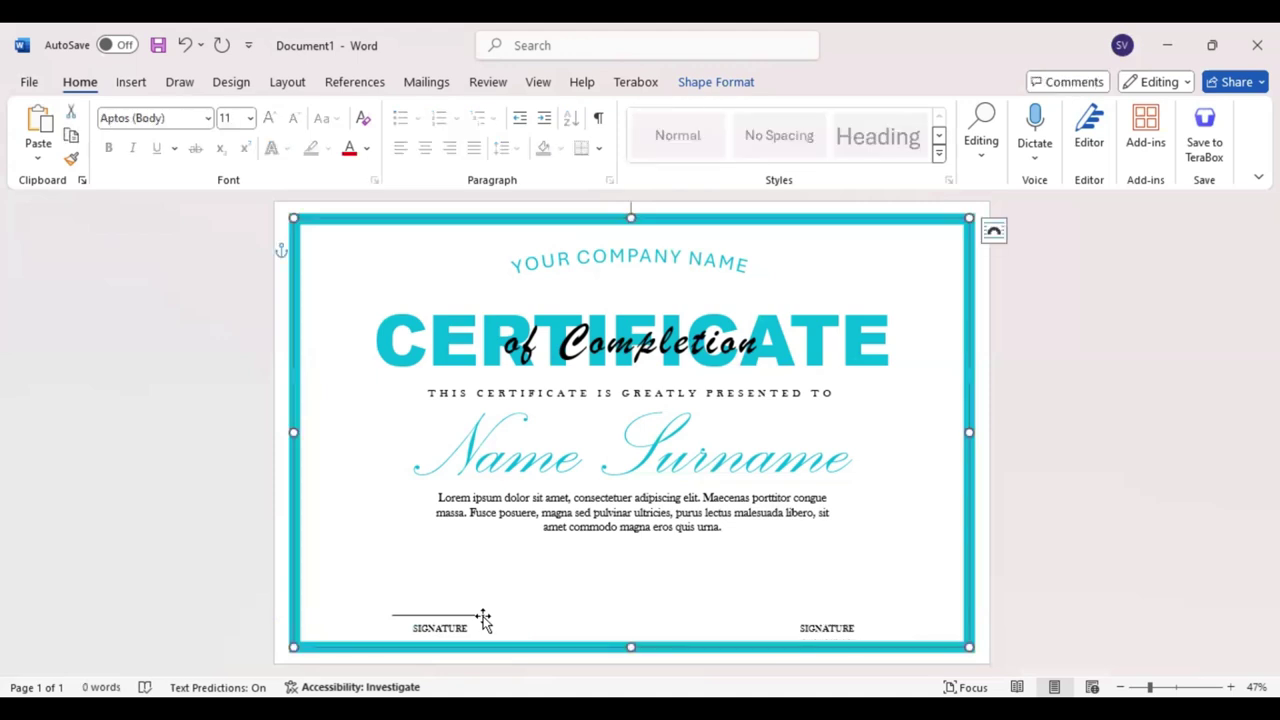
pyautogui.click(485, 617)
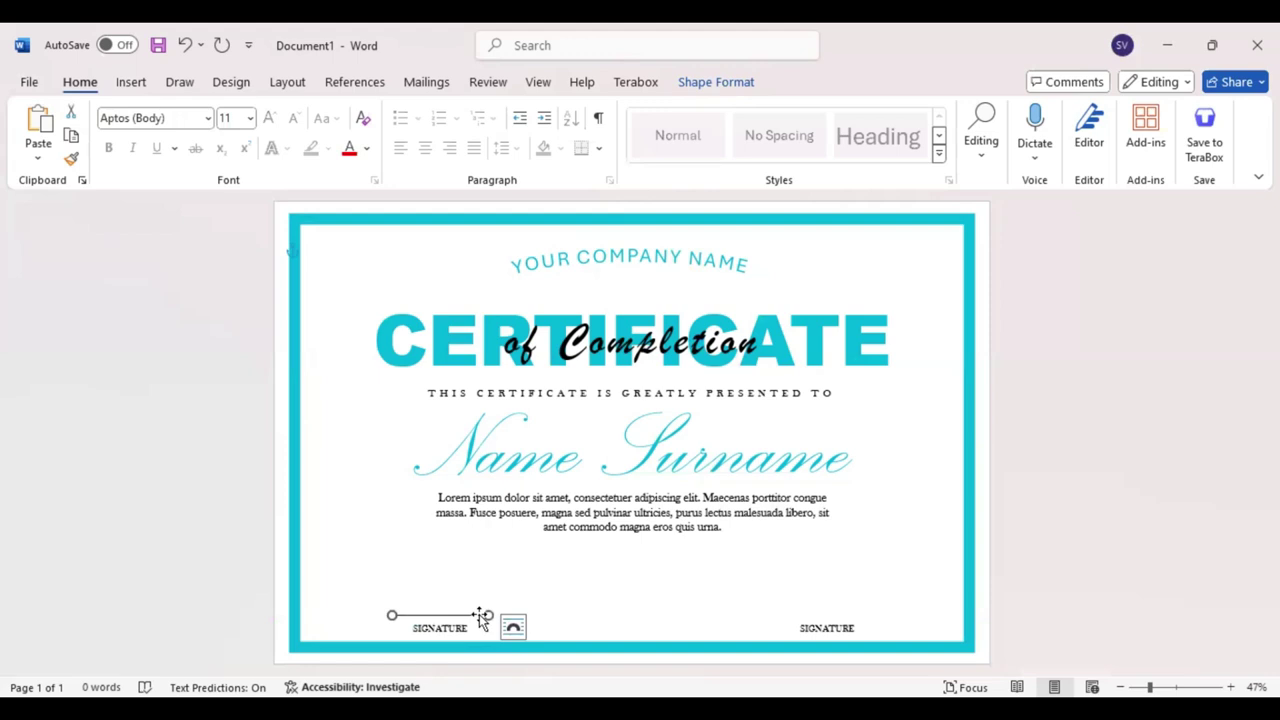
pyautogui.press('Tab')
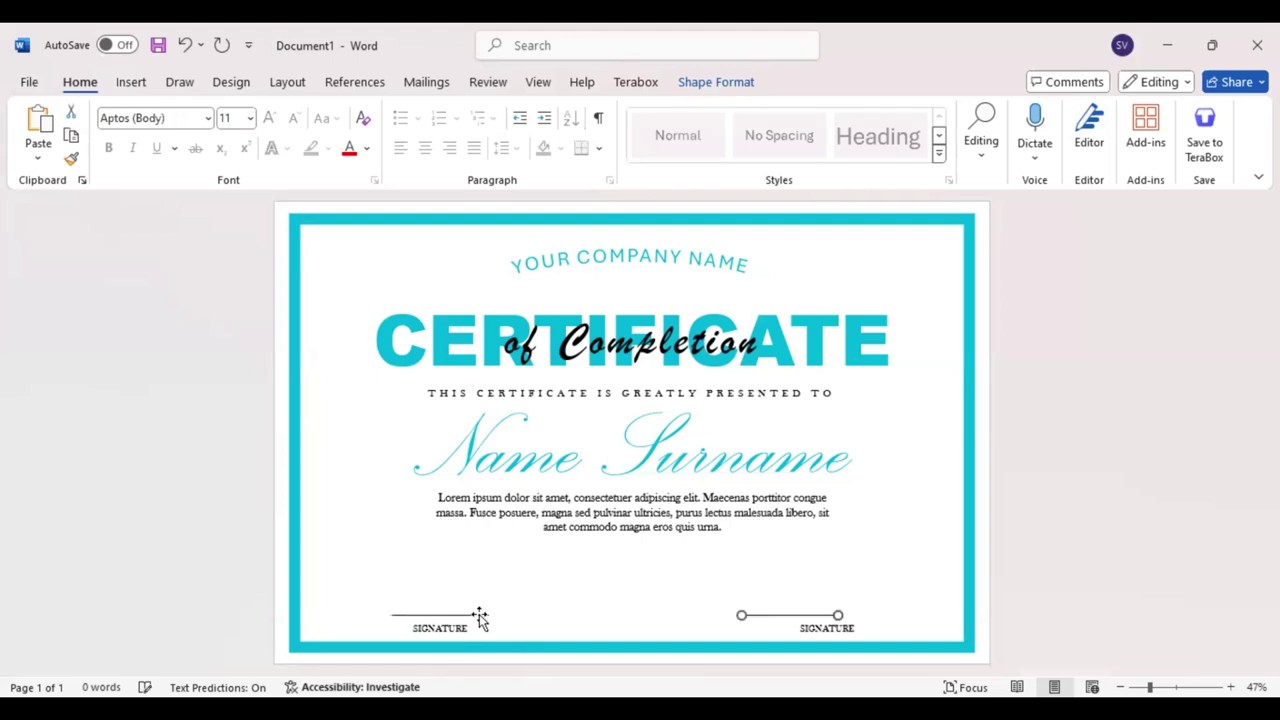
pyautogui.press('Right')
pyautogui.press('Right')
pyautogui.press('Right')
pyautogui.press('Right')
pyautogui.press('Right')
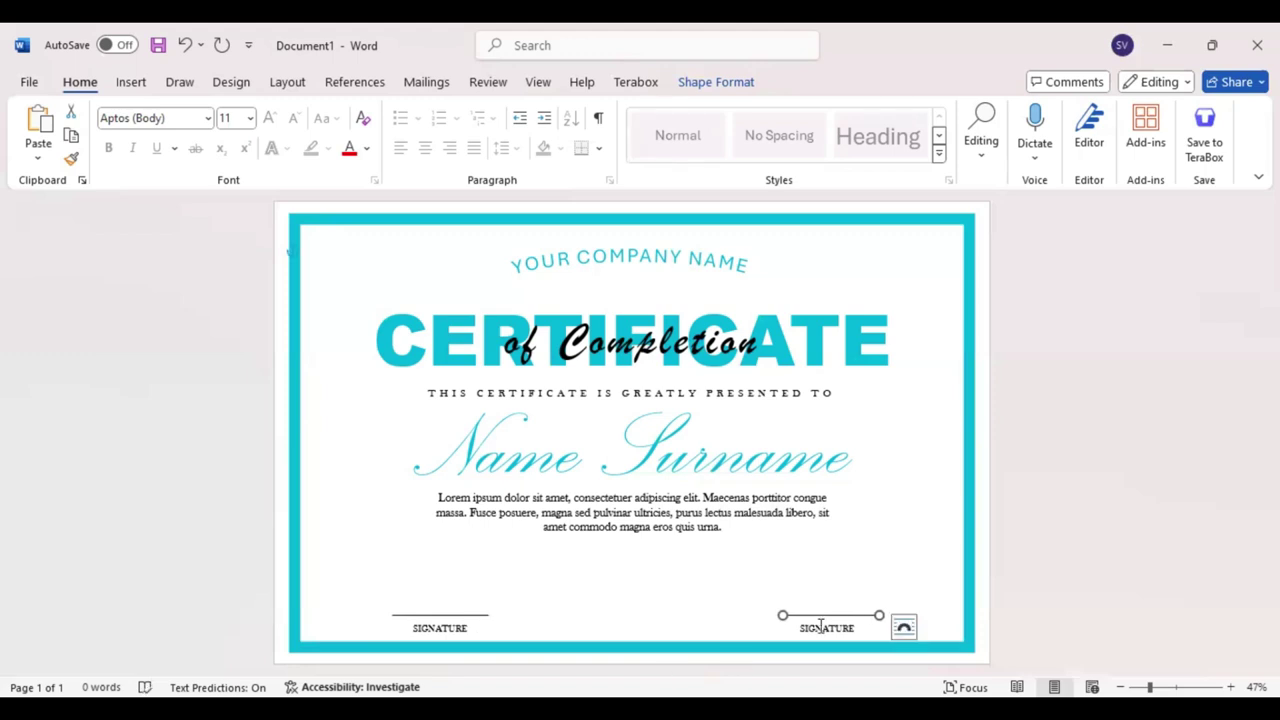
# Step: Nudge both SIGNATURE labels so they align evenly with their signature lines
pyautogui.click(848, 645)
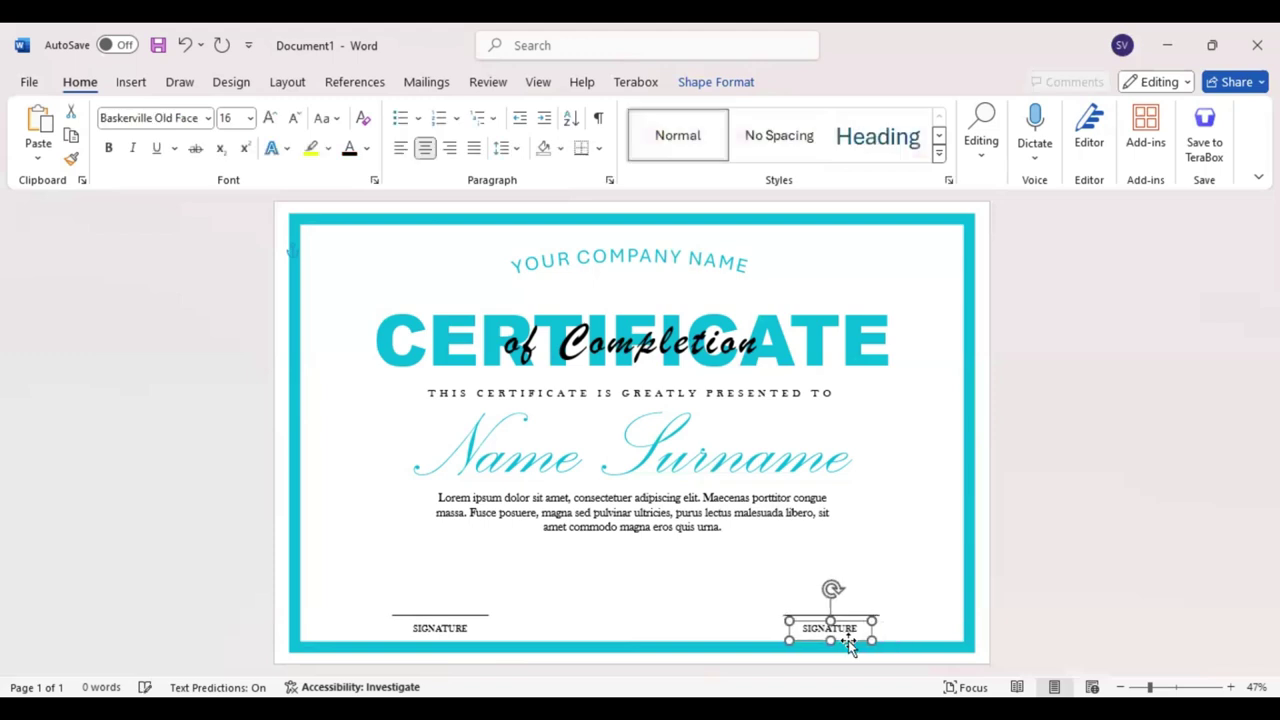
pyautogui.press('Right')
pyautogui.press('Left')
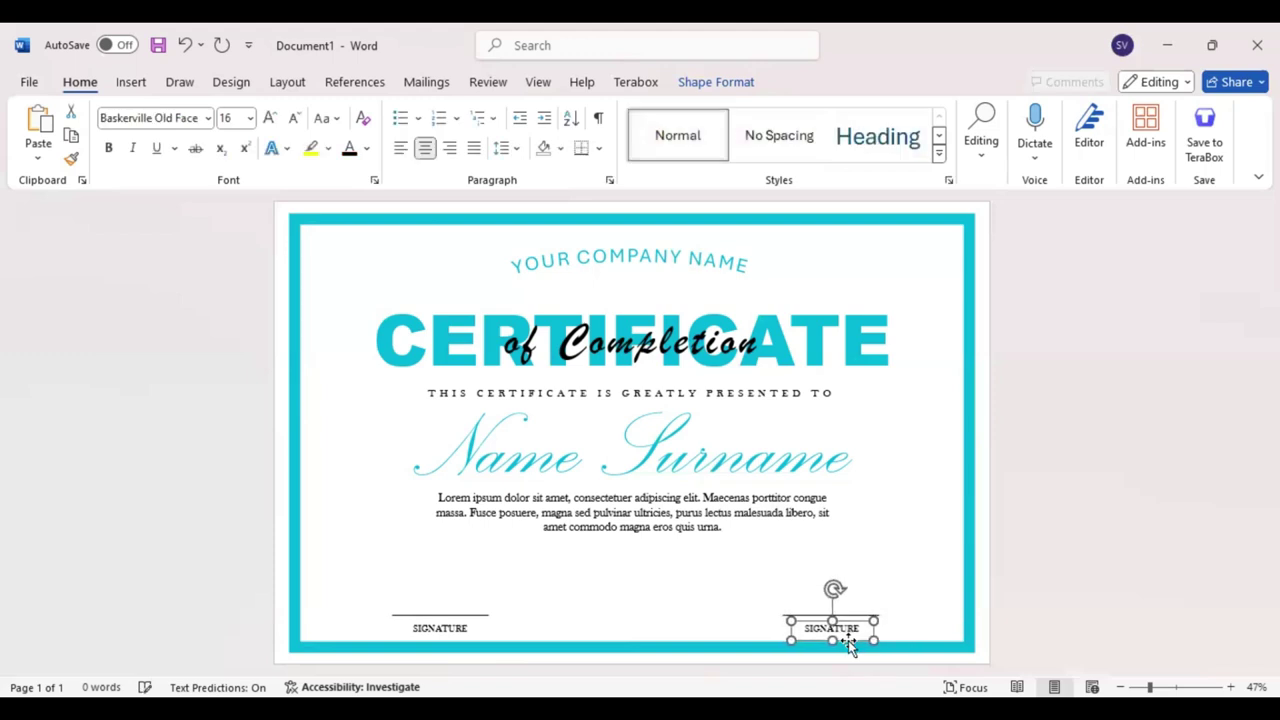
pyautogui.press('Up')
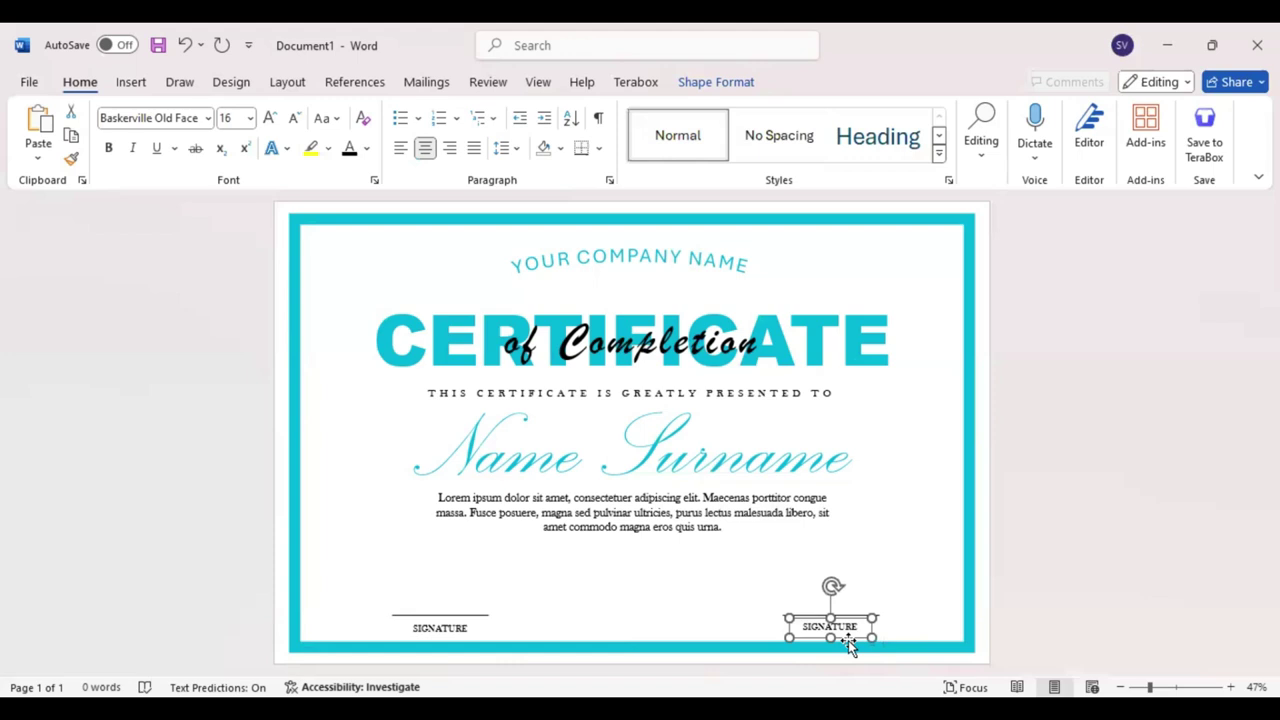
pyautogui.press('Up')
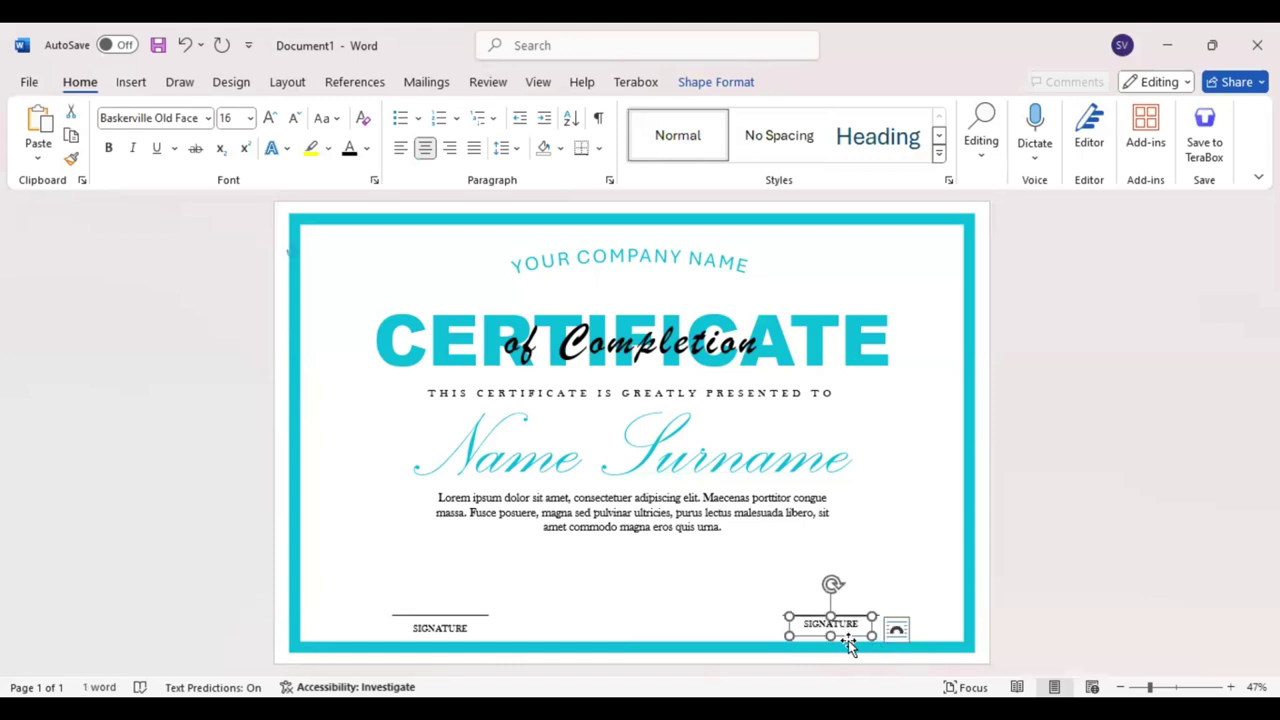
pyautogui.press('Right')
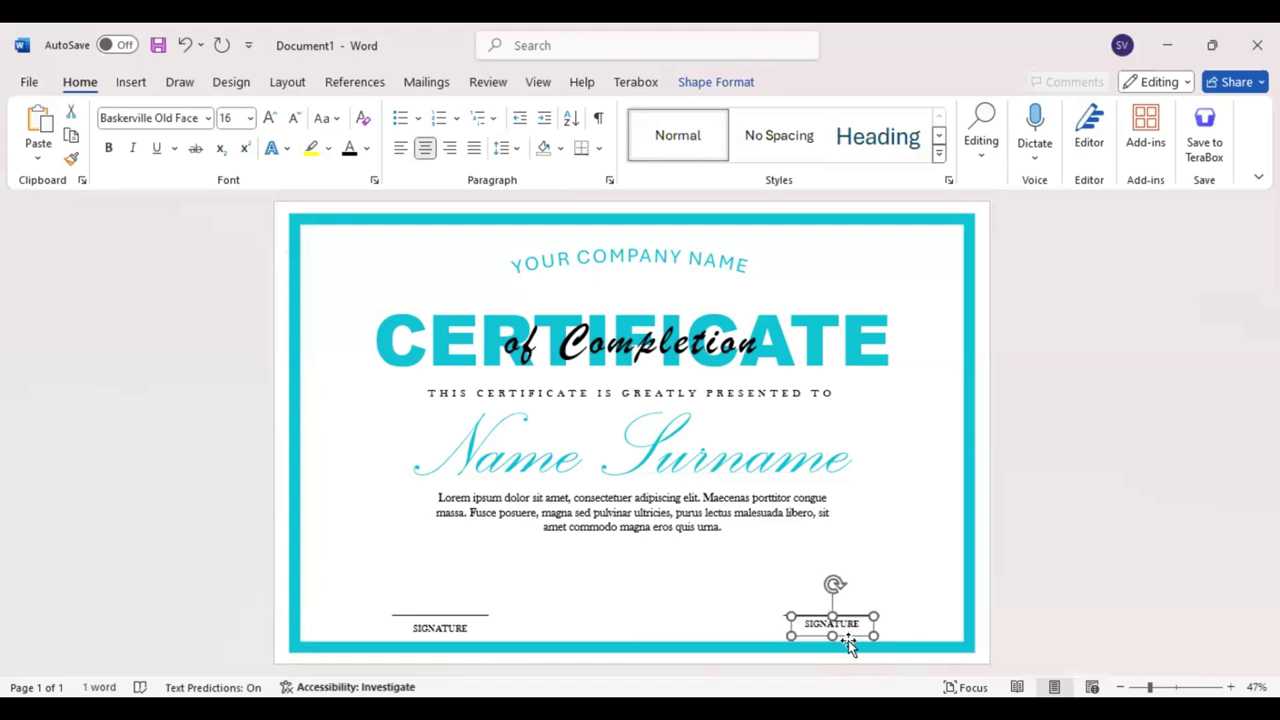
pyautogui.press('Left')
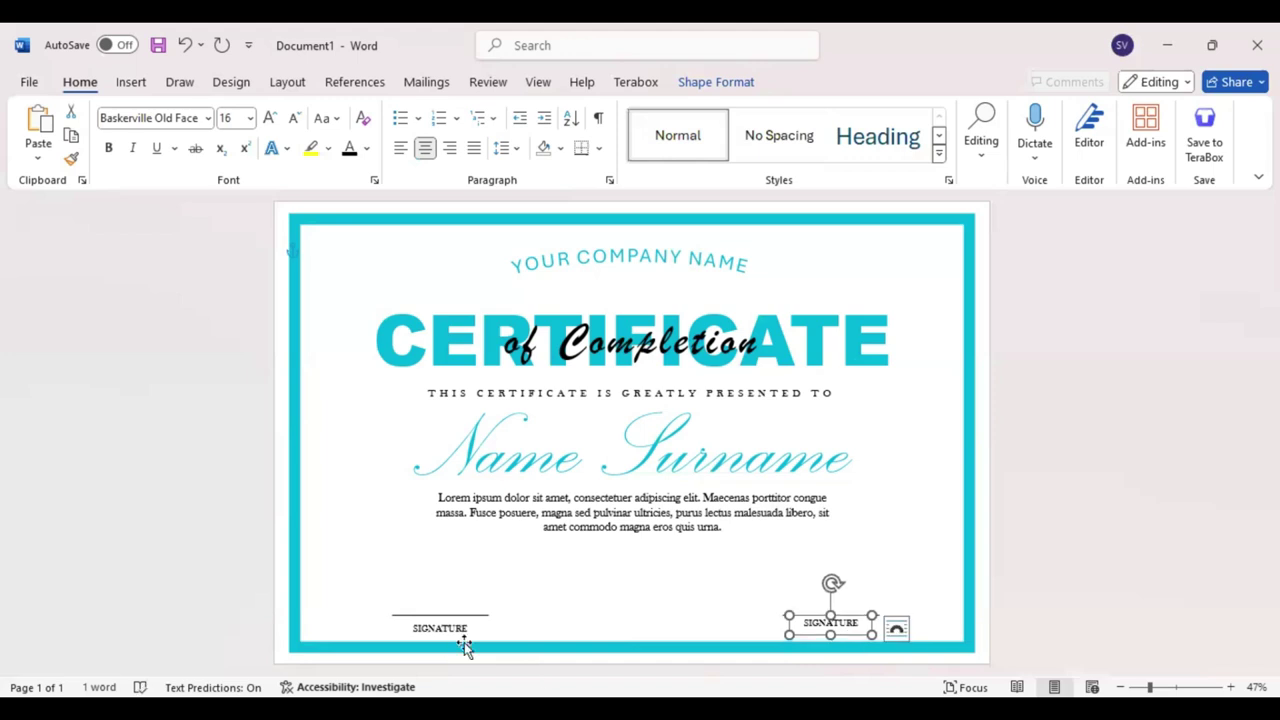
pyautogui.click(464, 640)
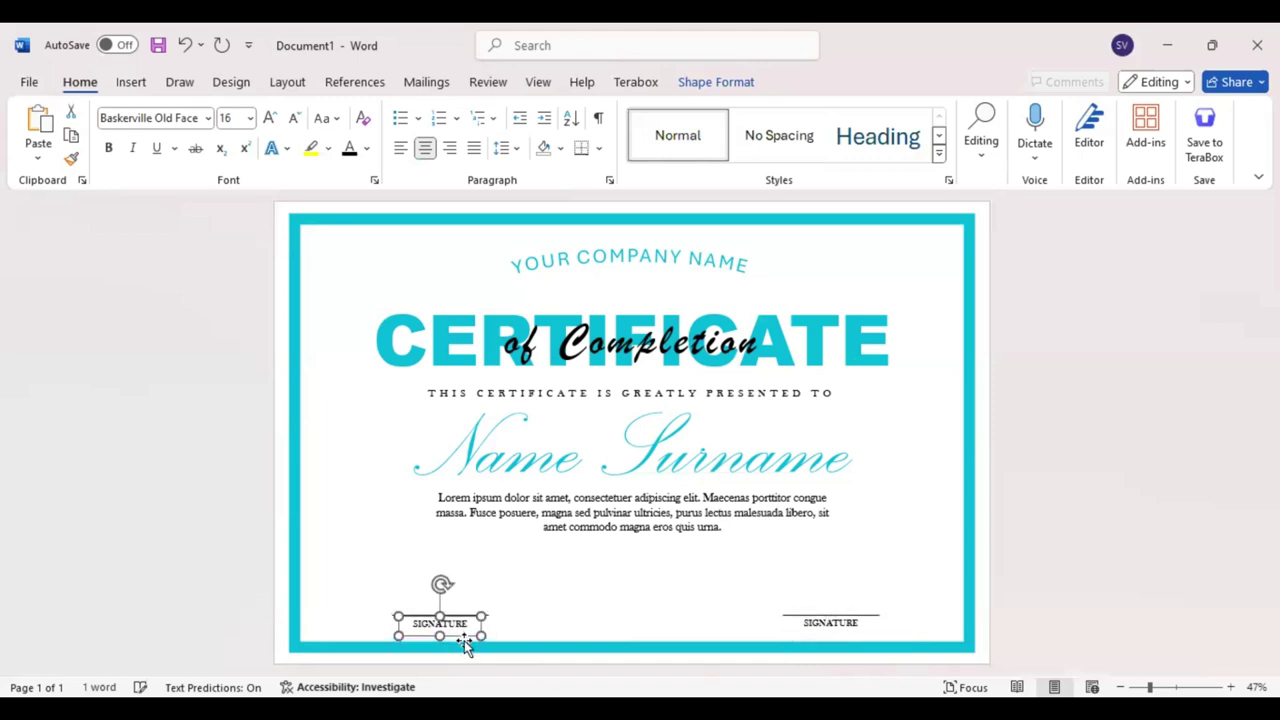
pyautogui.press('Up')
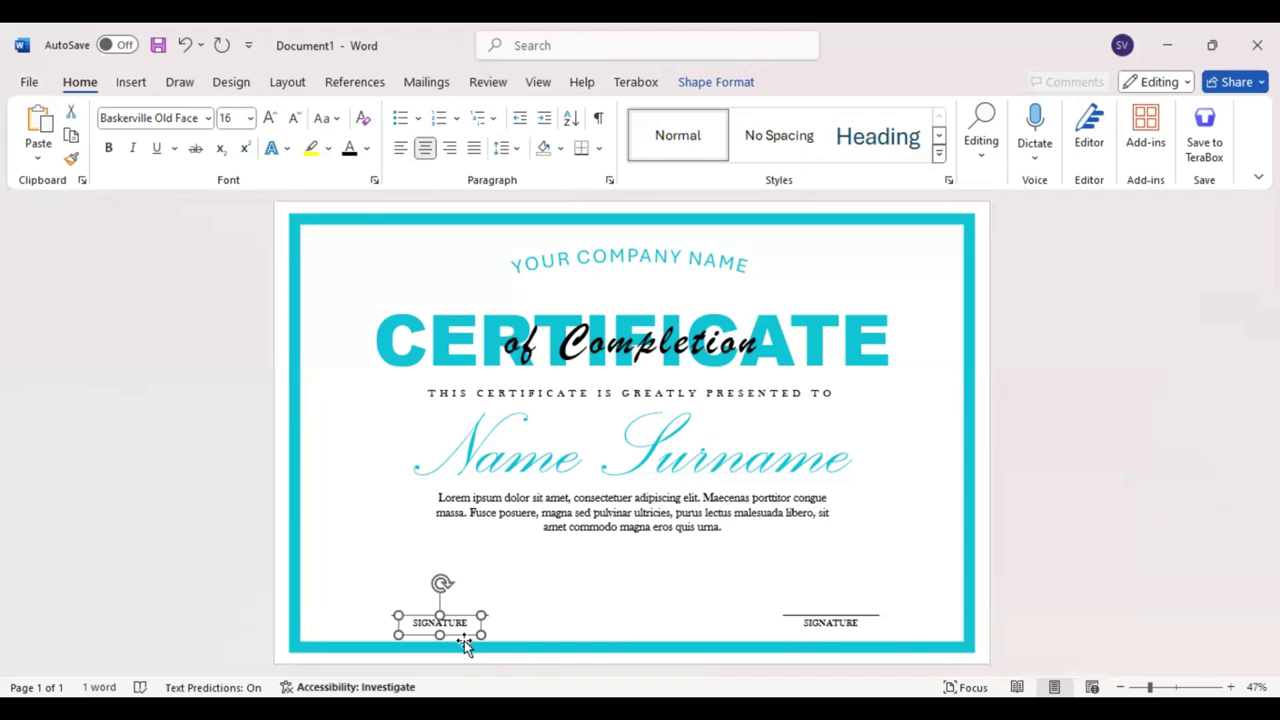
# Step: Draw a multi-pointed star between the signature lines, style it solid dark teal, and size it to 2.13"
pyautogui.click(140, 86)
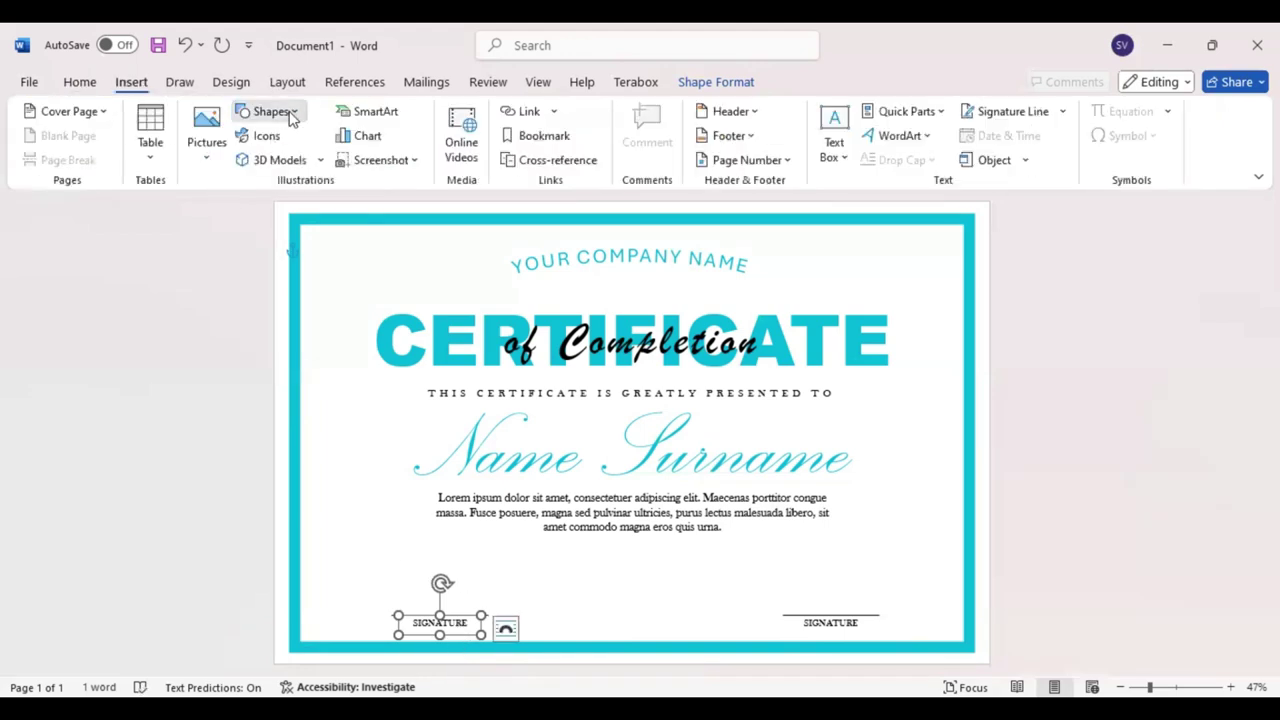
pyautogui.click(292, 116)
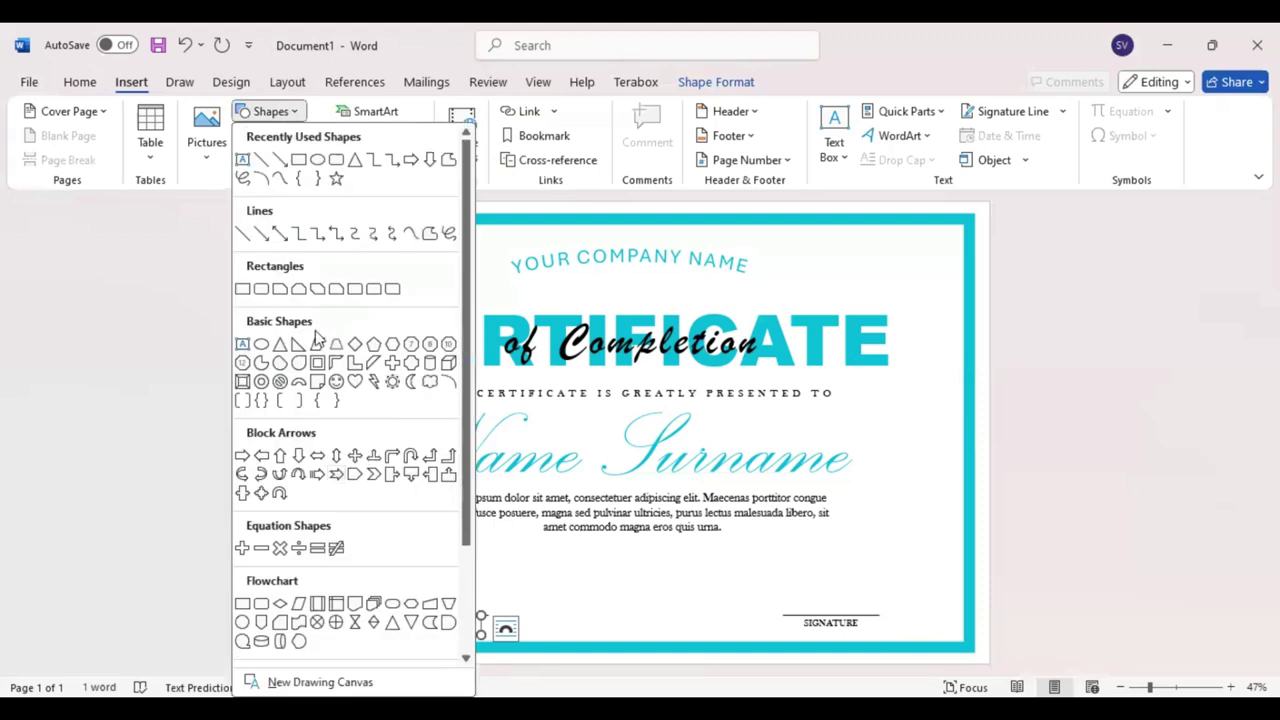
pyautogui.scroll(-2, 410, 565)
pyautogui.click(430, 557)
pyautogui.moveTo(560, 557); pyautogui.dragTo(652, 646)
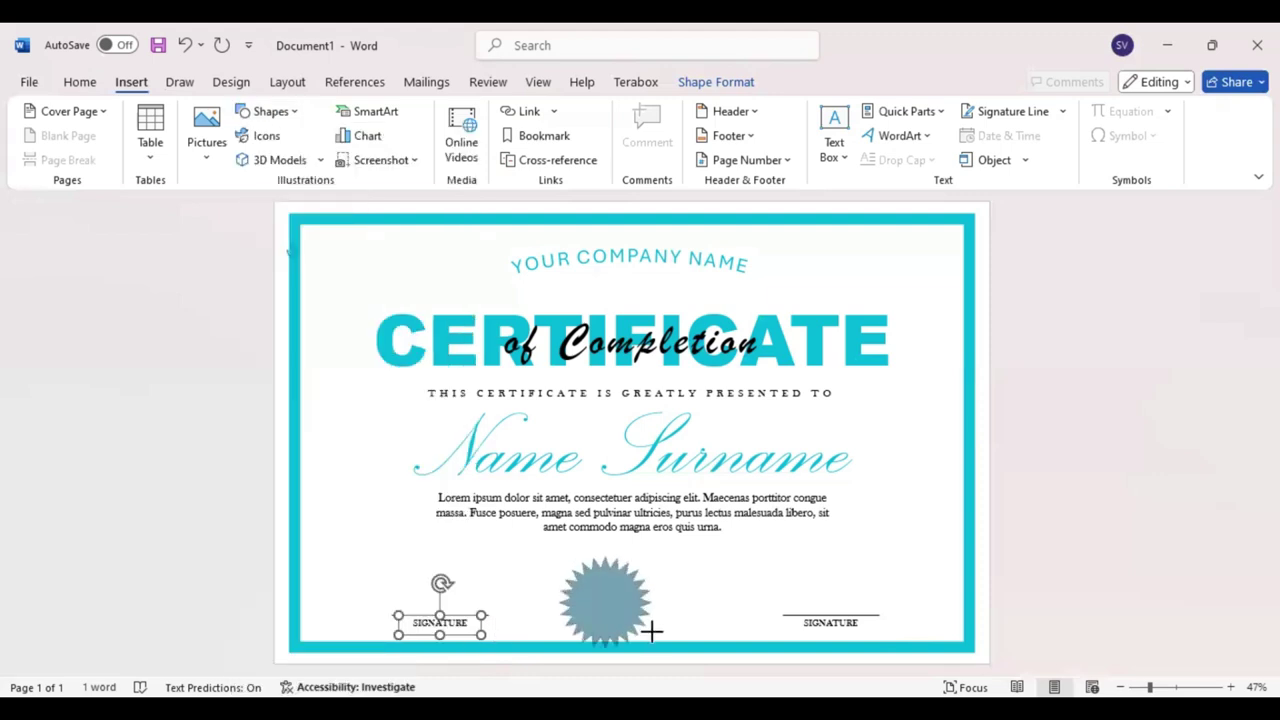
pyautogui.click(606, 574)
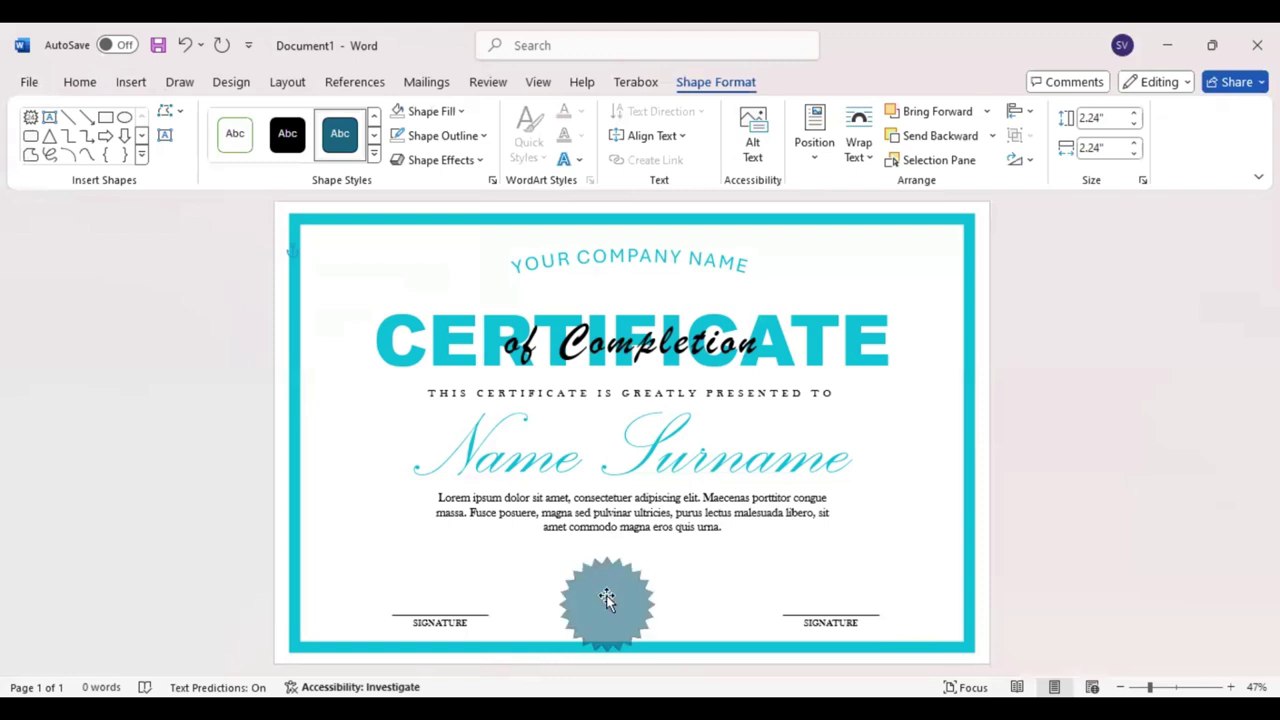
pyautogui.click(606, 590)
pyautogui.moveTo(612, 595); pyautogui.dragTo(628, 586)
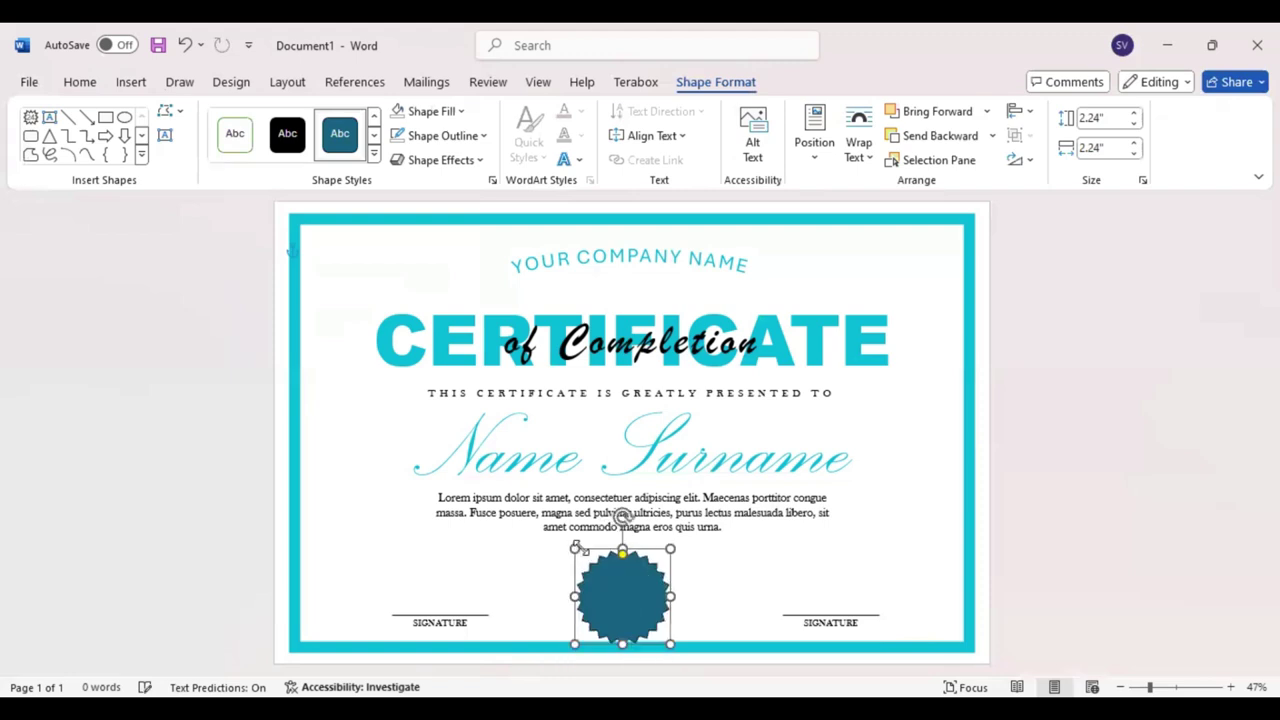
pyautogui.moveTo(574, 549); pyautogui.dragTo(632, 584)
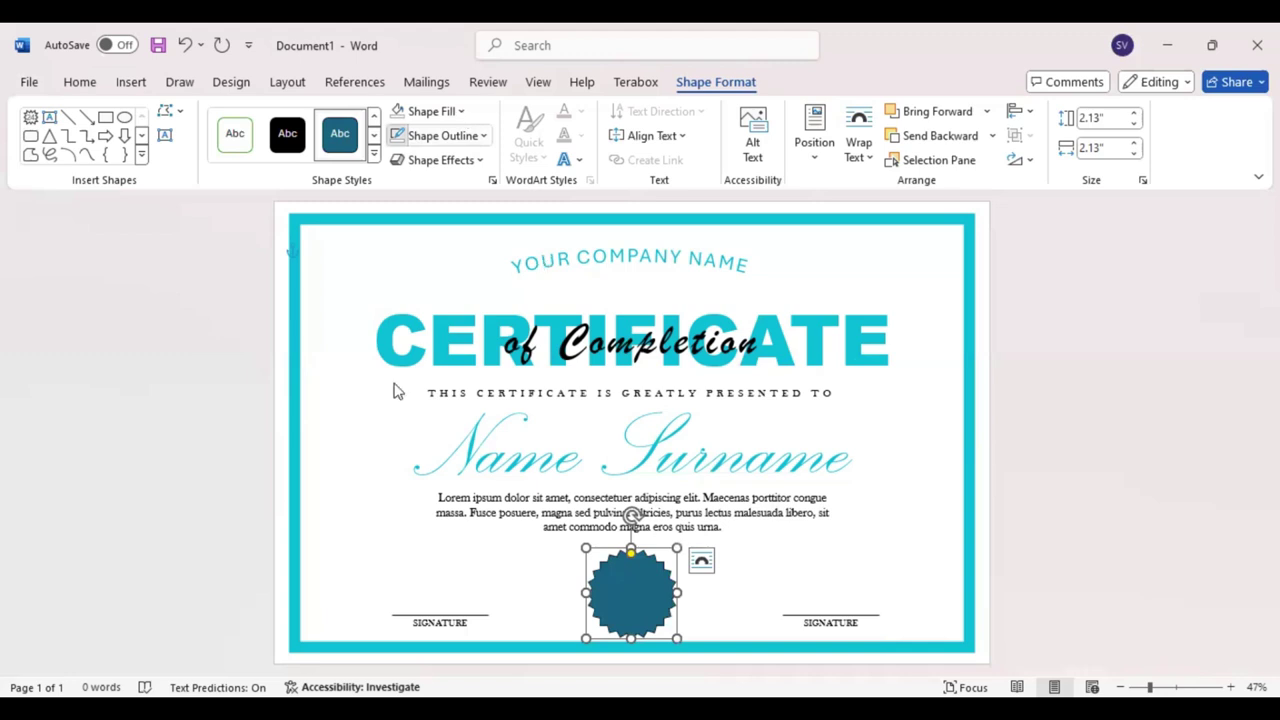
# Step: Make the seal cyan and draw a 1.58" circle centred on it
pyautogui.hotkey('ctrl', 'z')
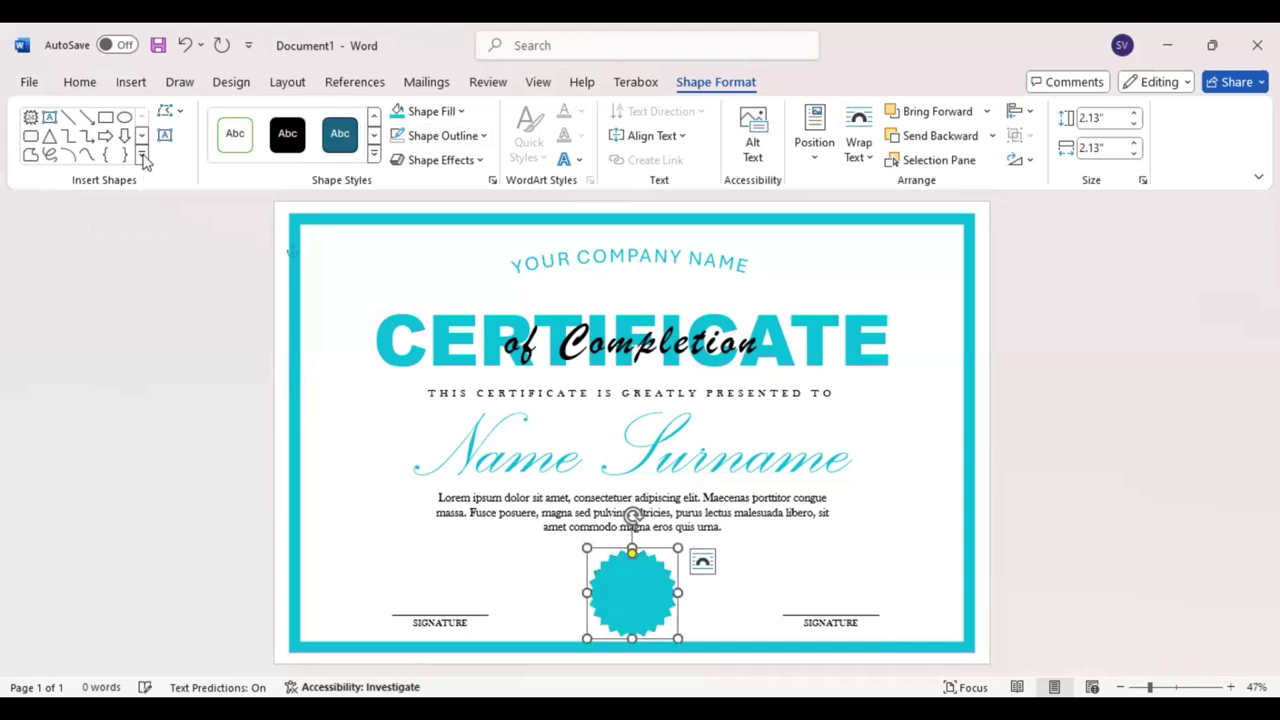
pyautogui.click(143, 157)
pyautogui.scroll(-1, 52, 515)
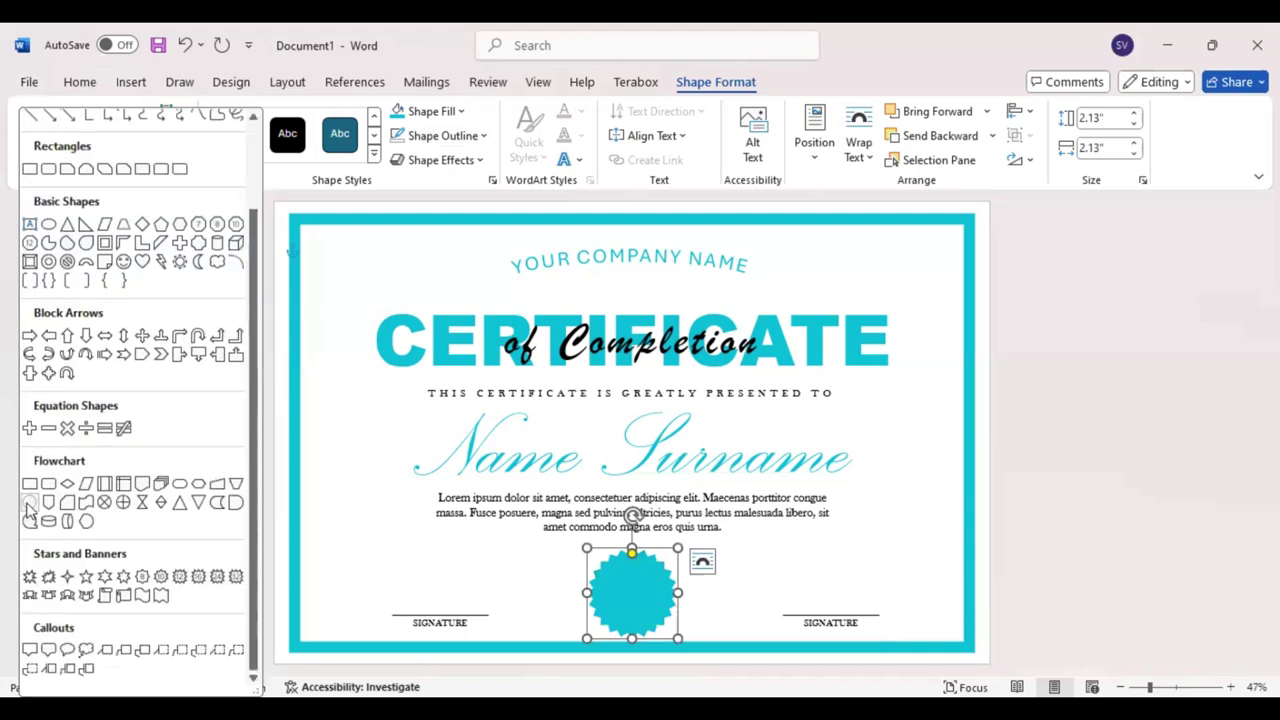
pyautogui.click(28, 510)
pyautogui.moveTo(611, 573); pyautogui.dragTo(680, 636)
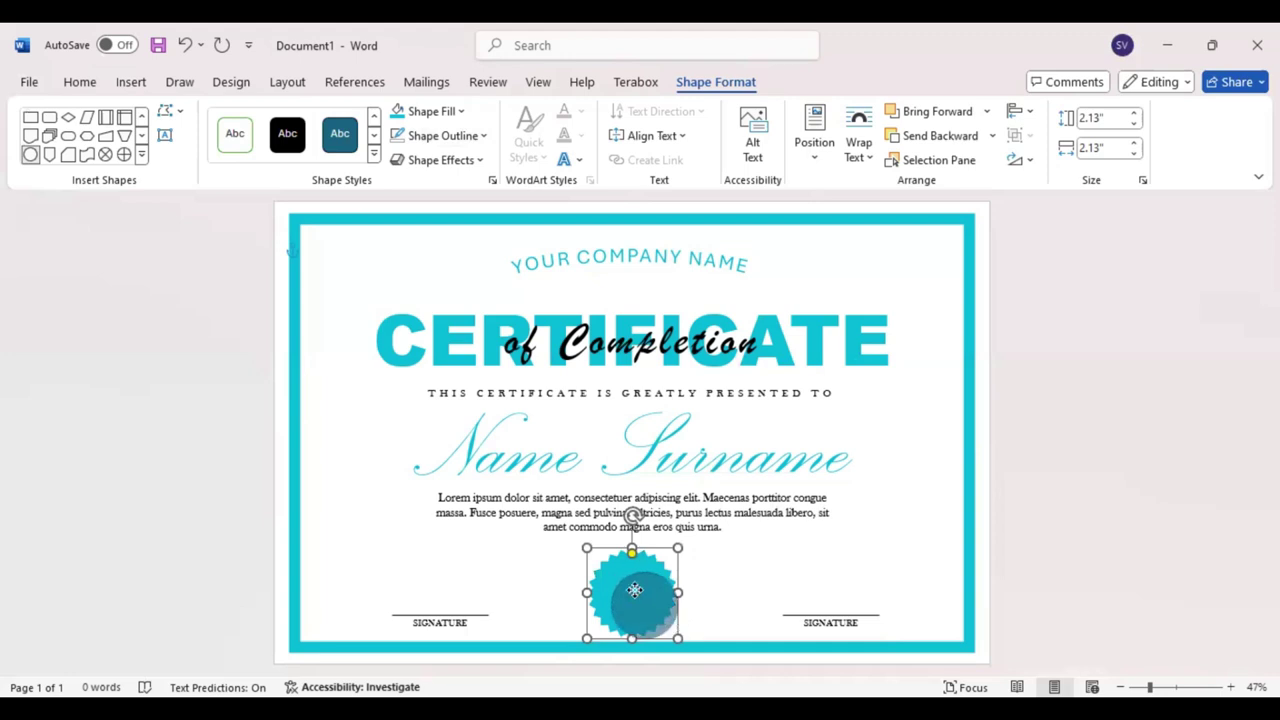
pyautogui.moveTo(632, 588); pyautogui.dragTo(631, 590)
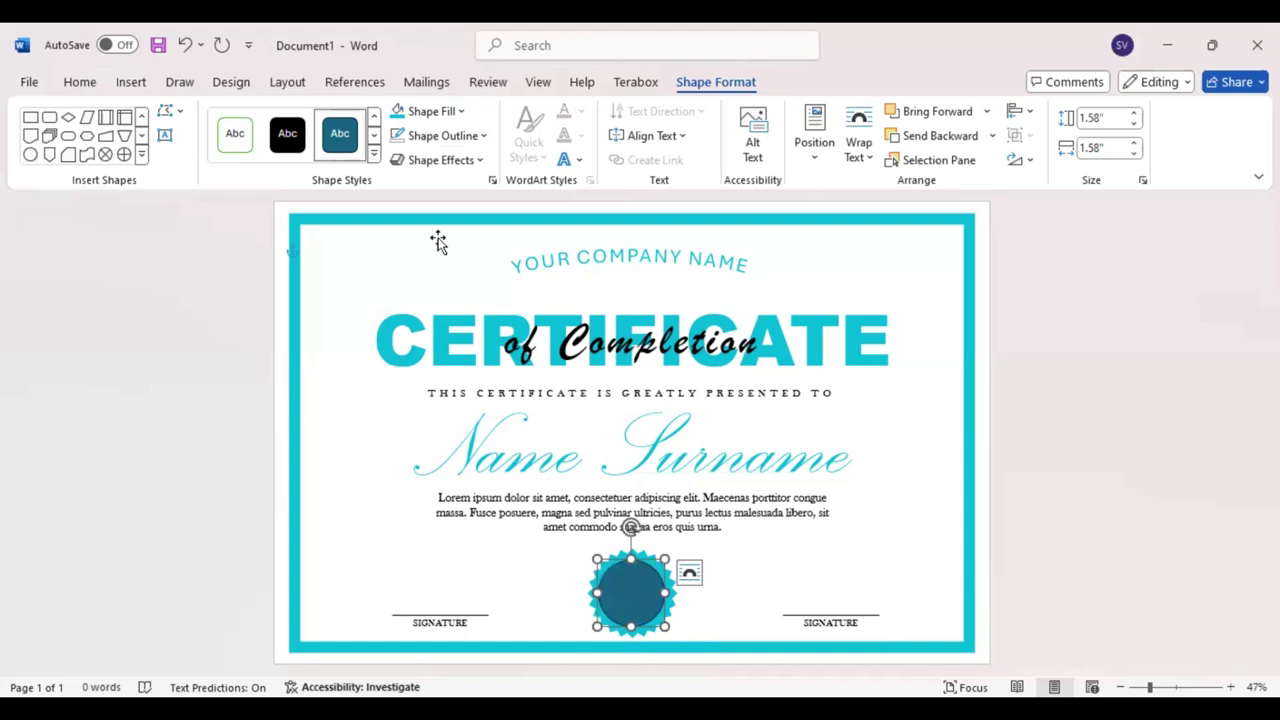
# Step: Fill the circle cyan and give it a 3 pt dark outline
pyautogui.click(398, 111)
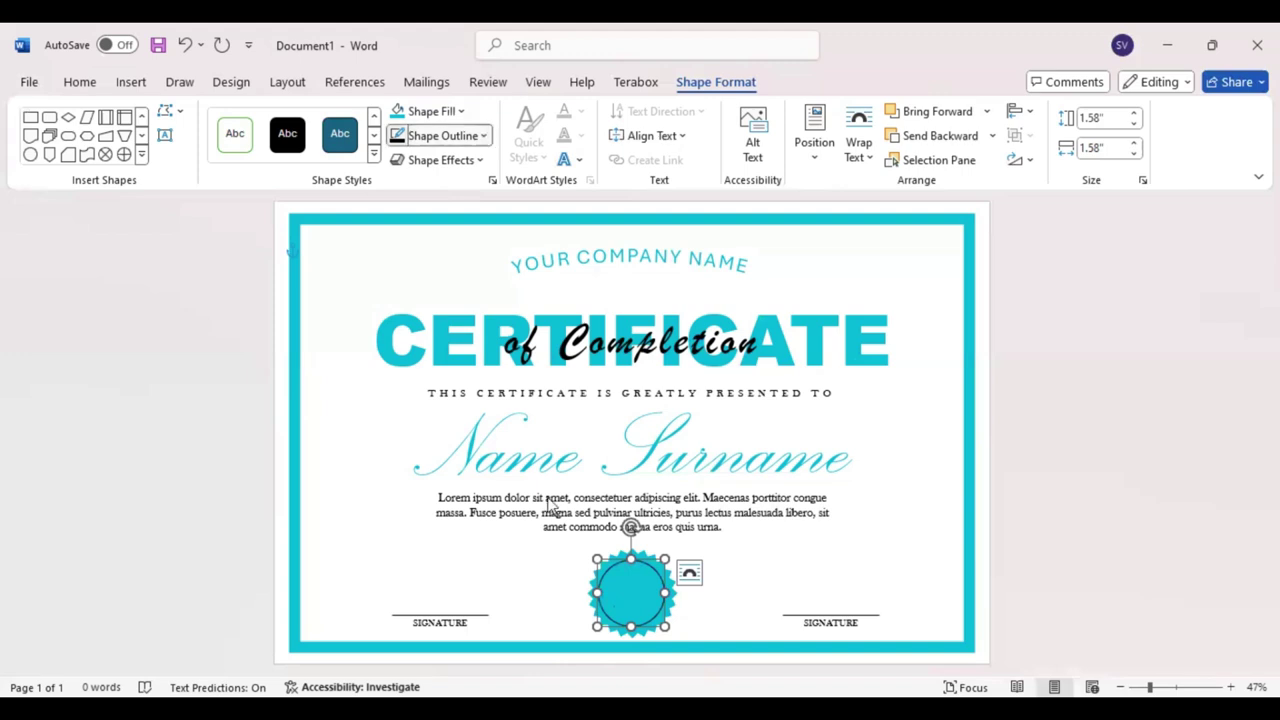
pyautogui.click(485, 136)
pyautogui.moveTo(435, 492)
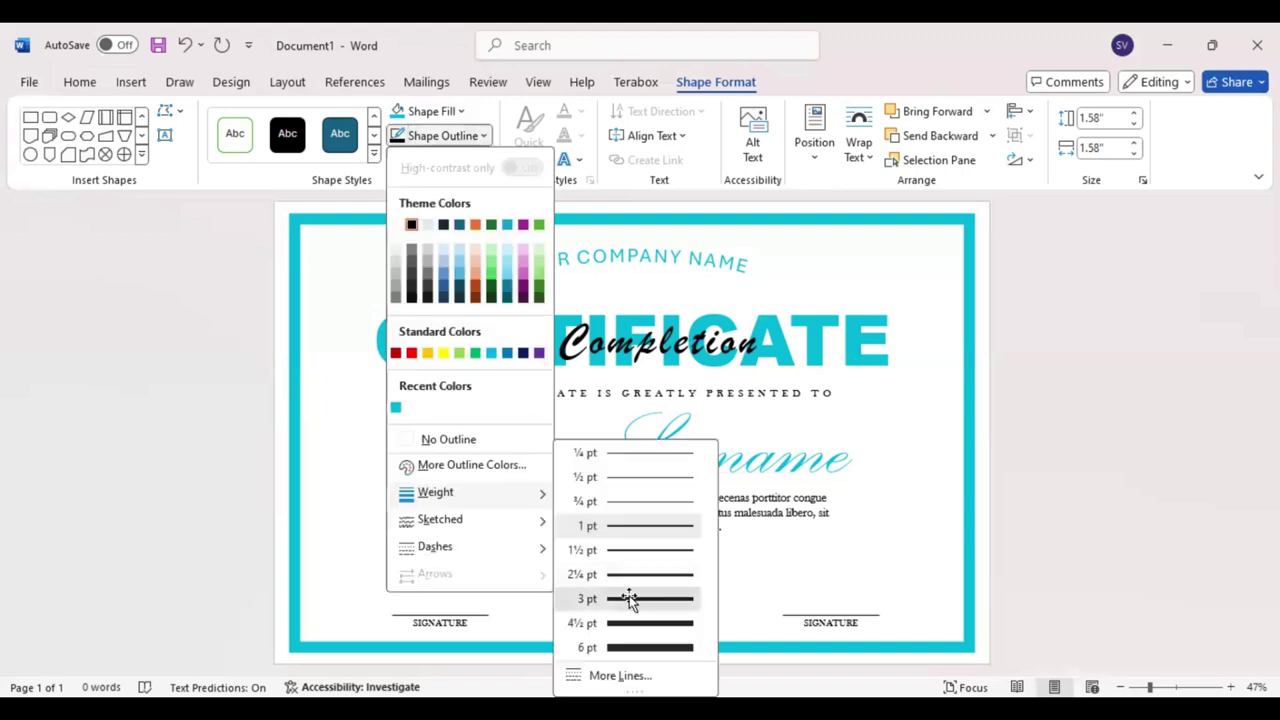
pyautogui.click(588, 572)
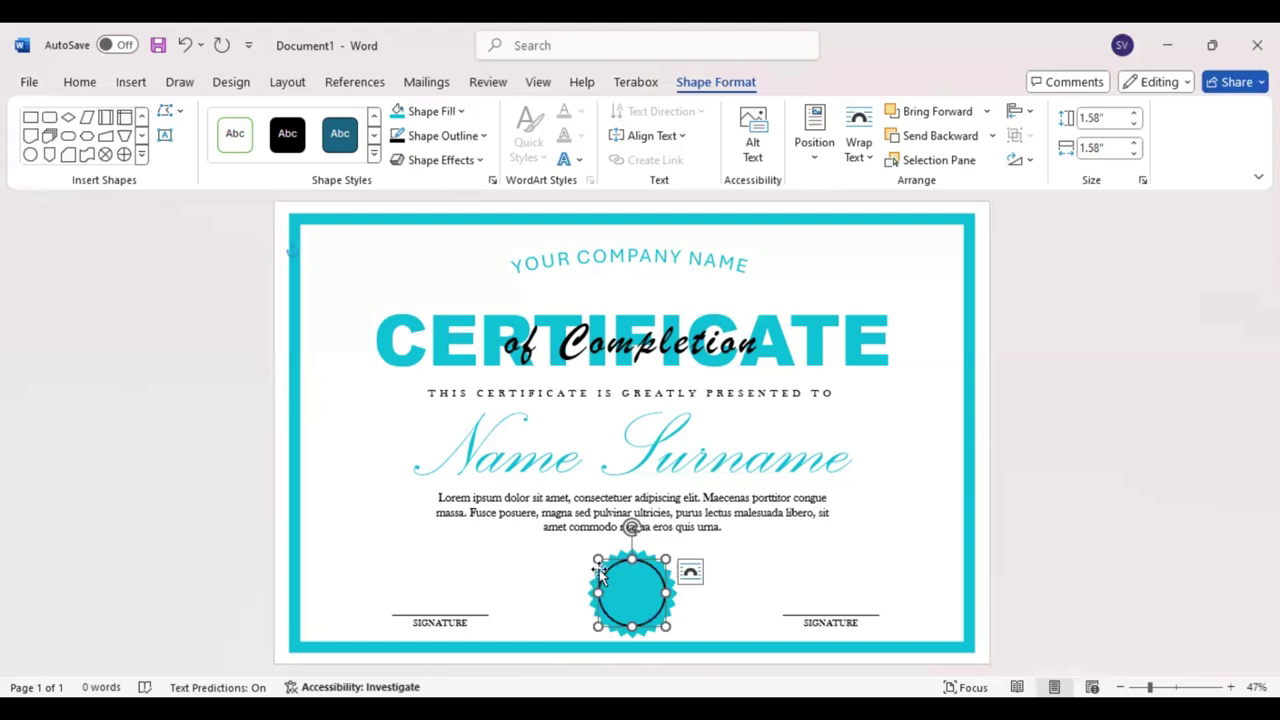
# Step: Add a text box reading LOGO HERE set in Brush Script MT
pyautogui.click(166, 138)
pyautogui.moveTo(420, 537); pyautogui.dragTo(487, 563)
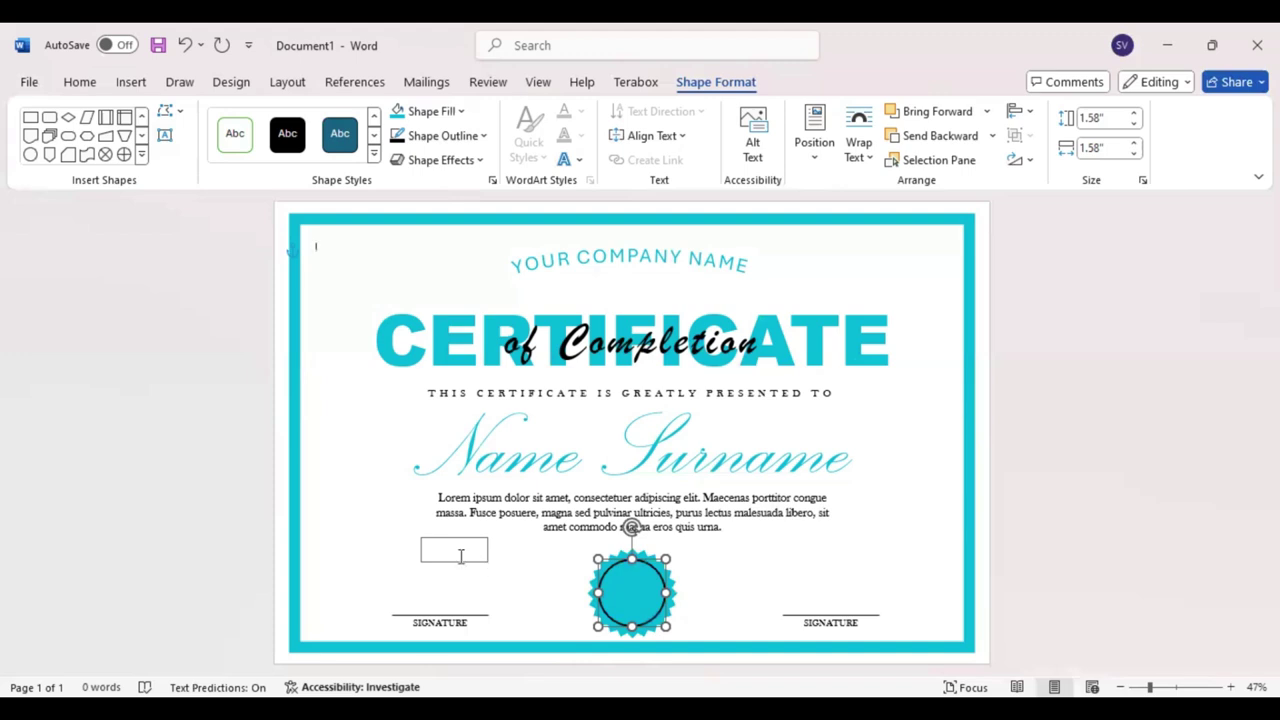
pyautogui.click(461, 556)
pyautogui.write('LOGO H')
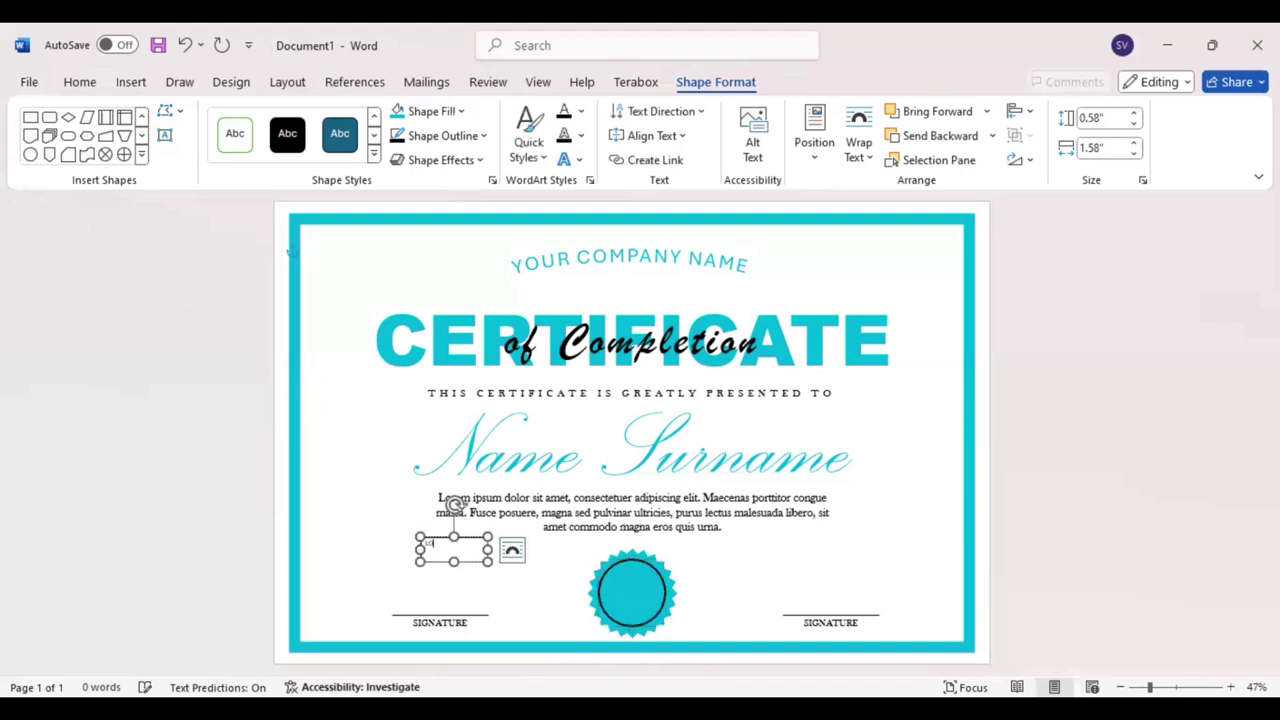
pyautogui.write('ER')
pyautogui.write('E')
pyautogui.moveTo(460, 543); pyautogui.dragTo(428, 546)
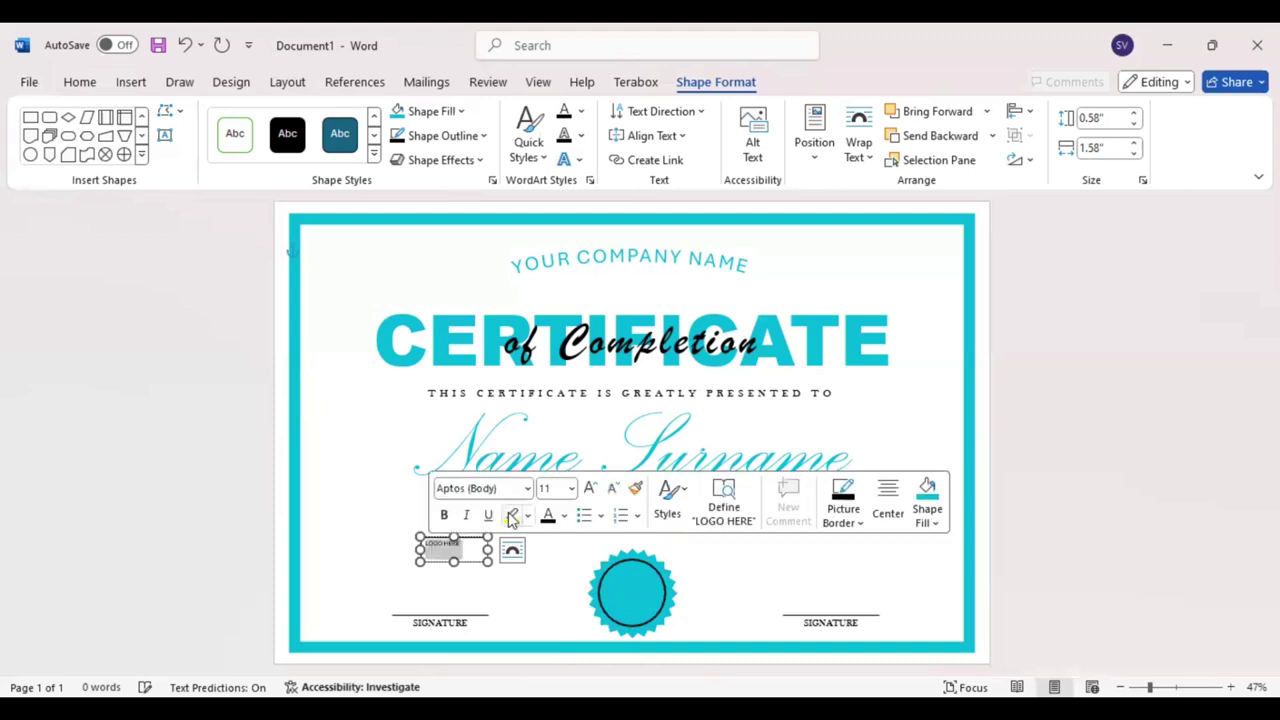
pyautogui.click(509, 488)
pyautogui.write('Brush Script MT')
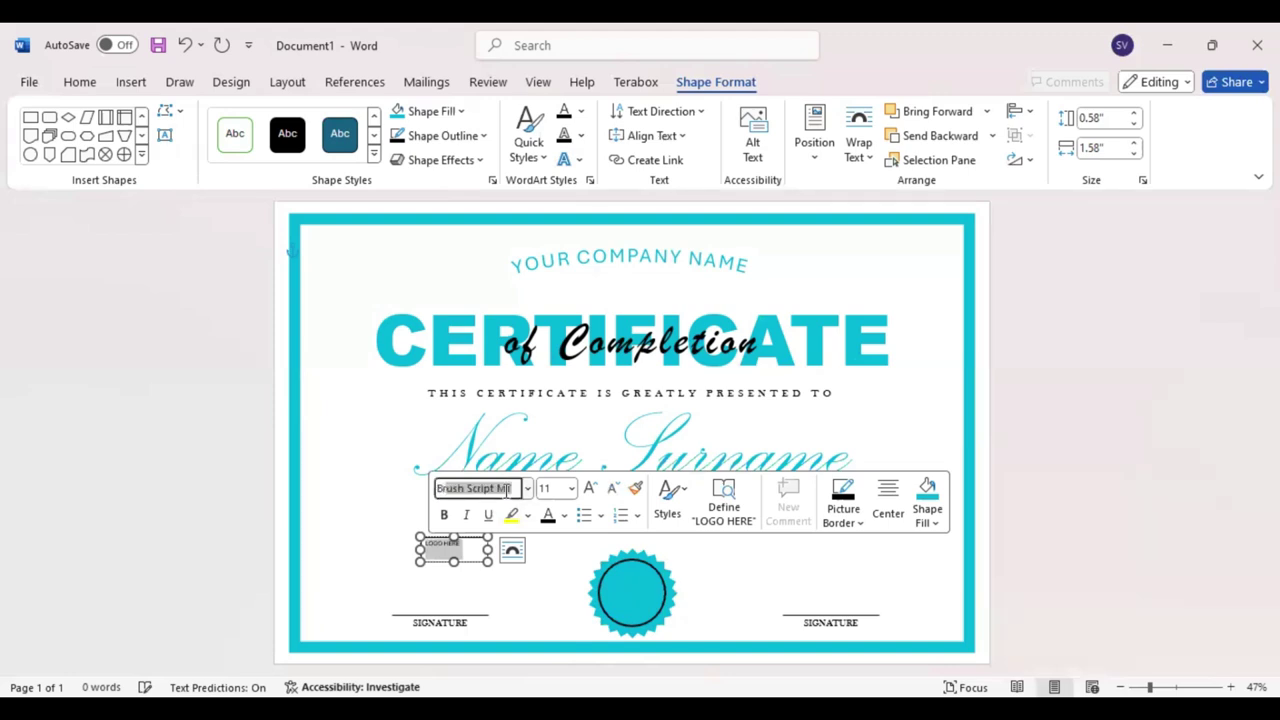
pyautogui.press('Return')
# Step: Remove the LOGO HERE text box's outline and fill
pyautogui.click(484, 136)
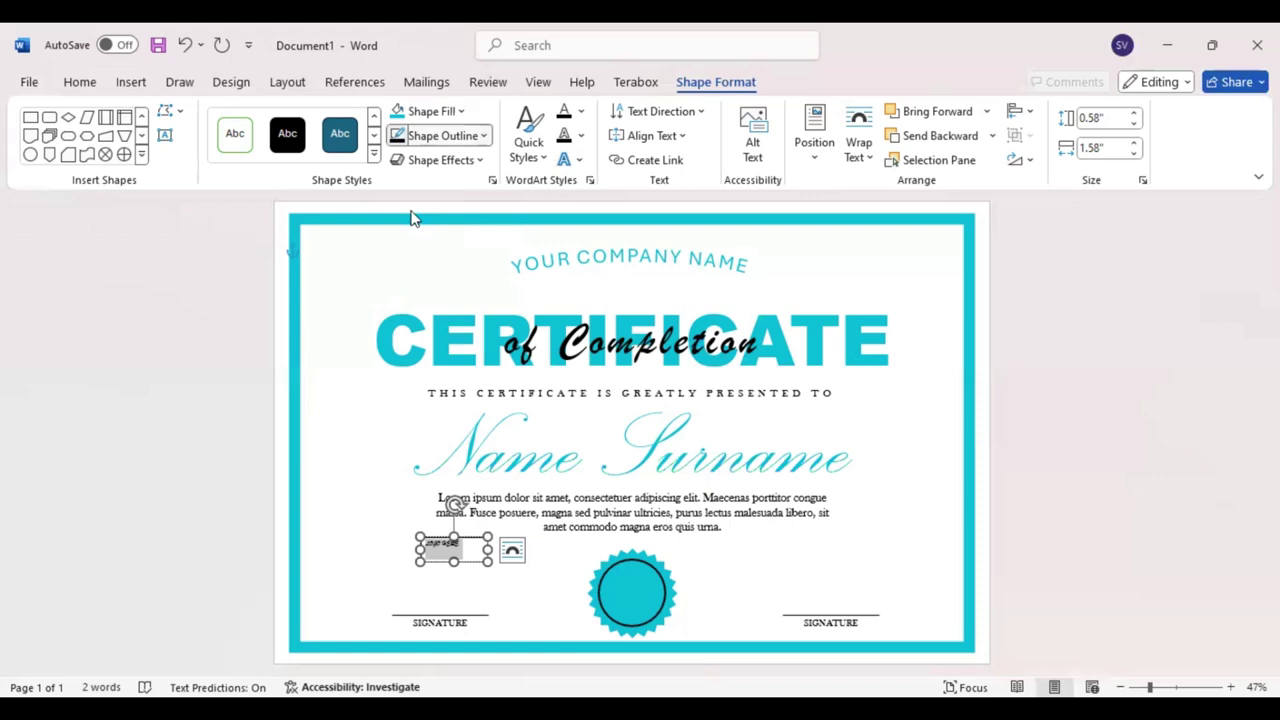
pyautogui.click(410, 444)
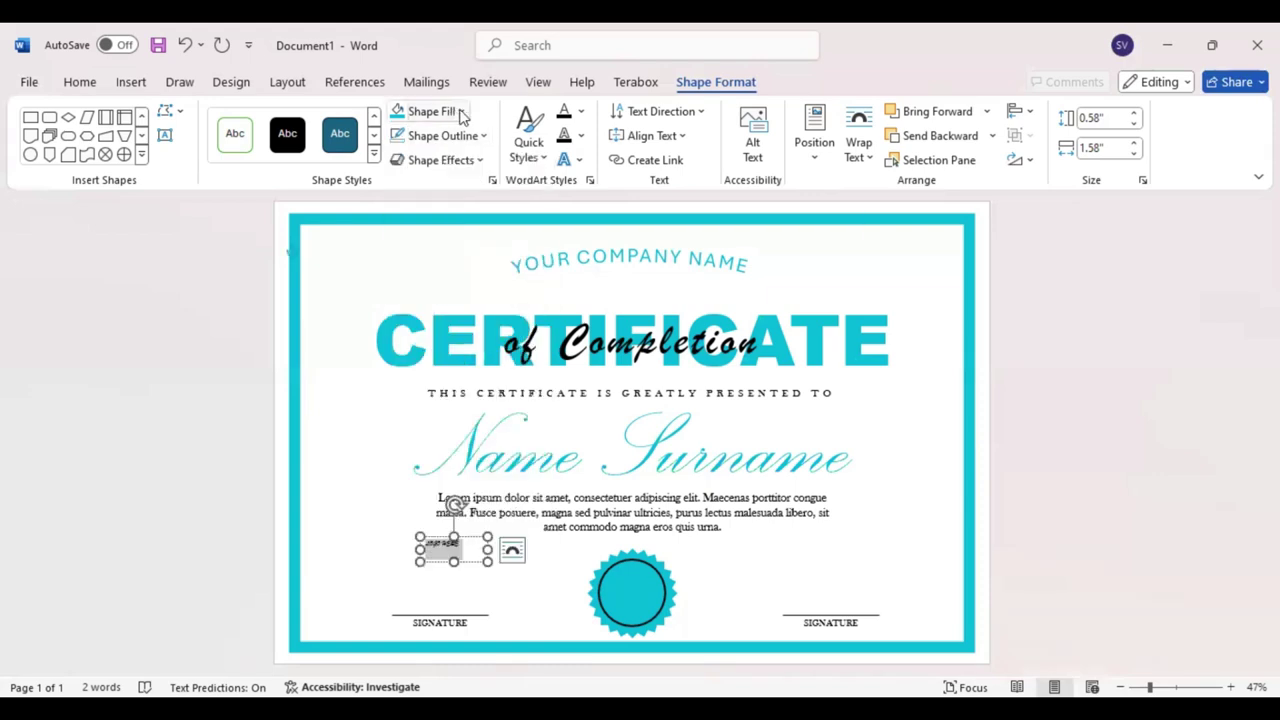
pyautogui.click(461, 112)
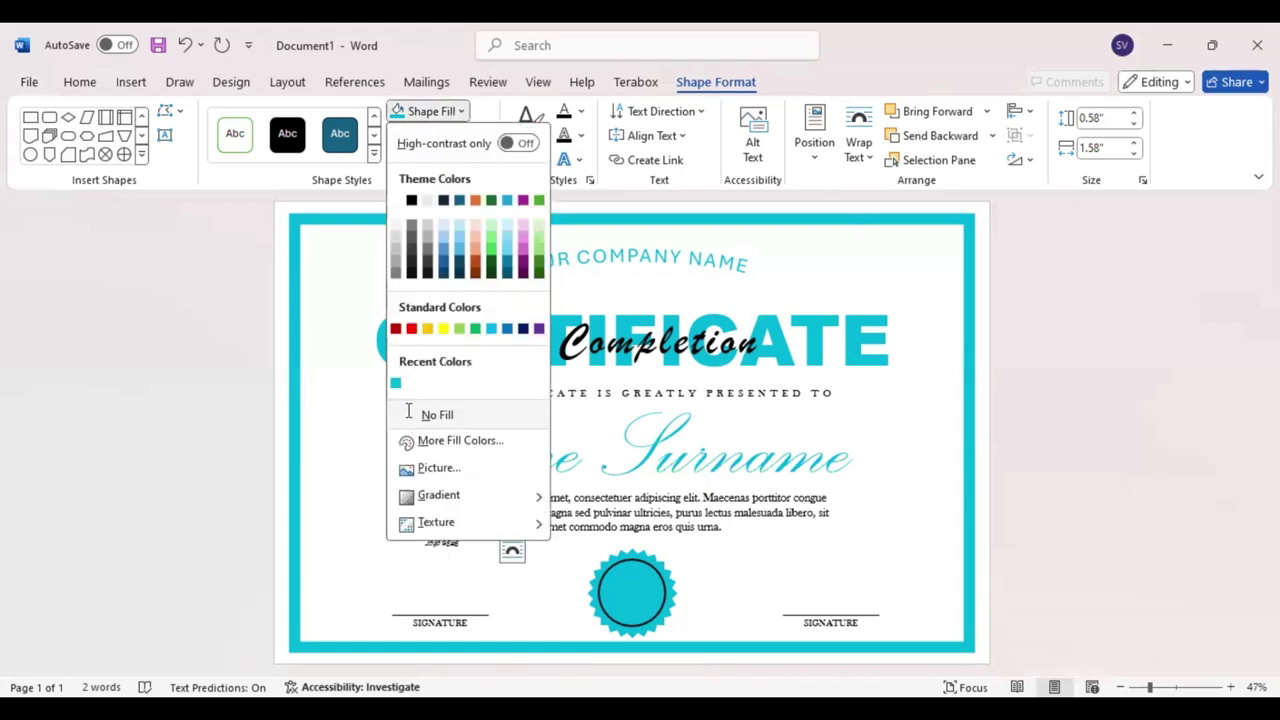
pyautogui.click(410, 414)
# Step: Make LOGO HERE centred, bold and 24 pt, and position it on the seal
pyautogui.click(79, 82)
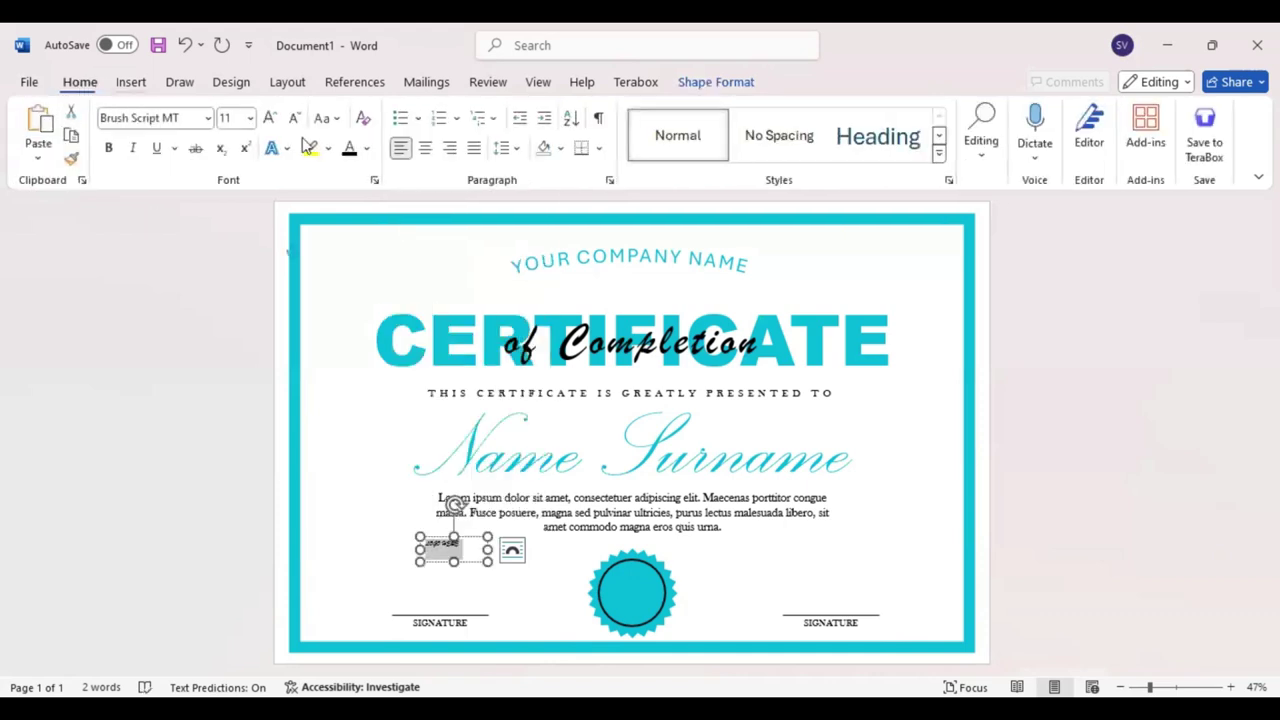
pyautogui.click(425, 150)
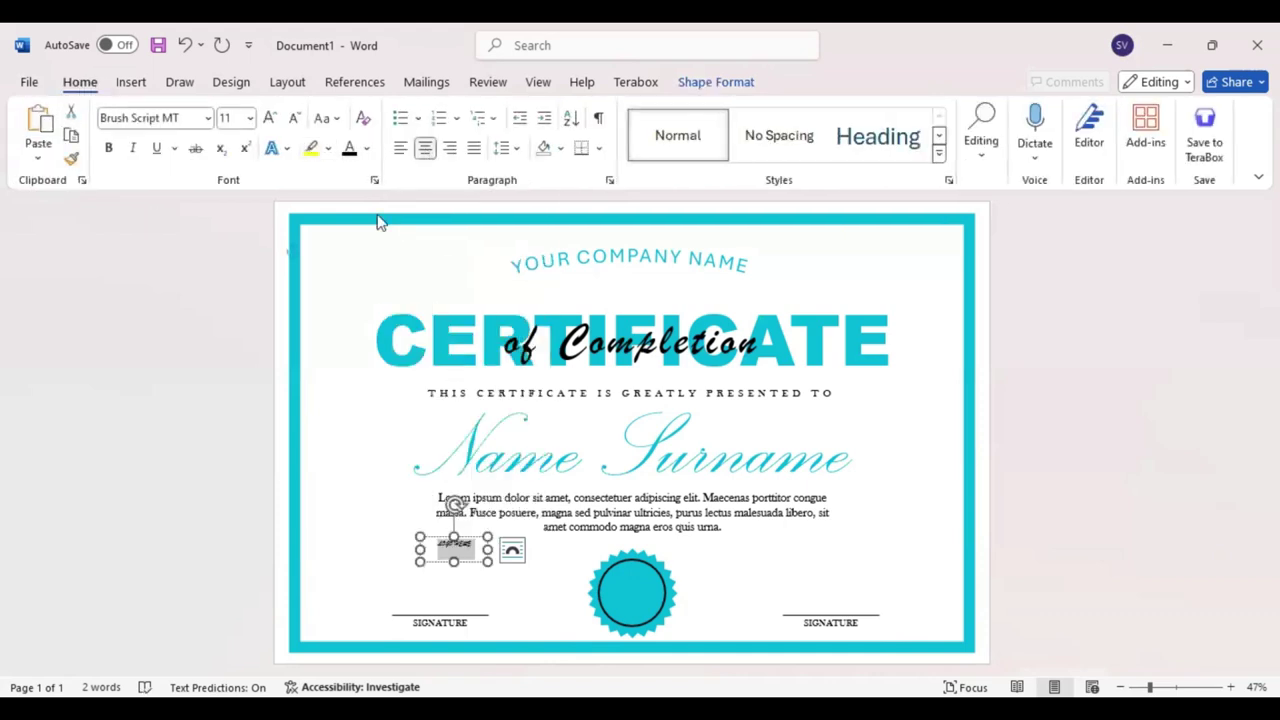
pyautogui.click(271, 119)
pyautogui.click(271, 119)
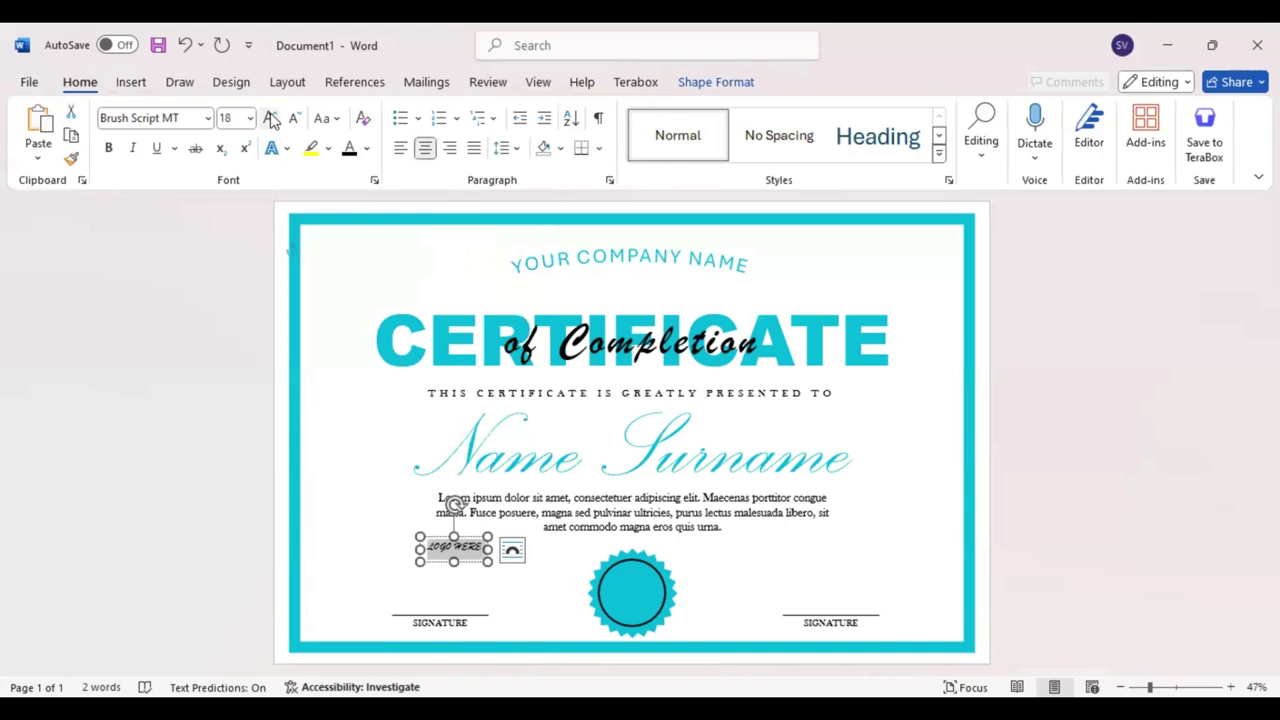
pyautogui.click(270, 118)
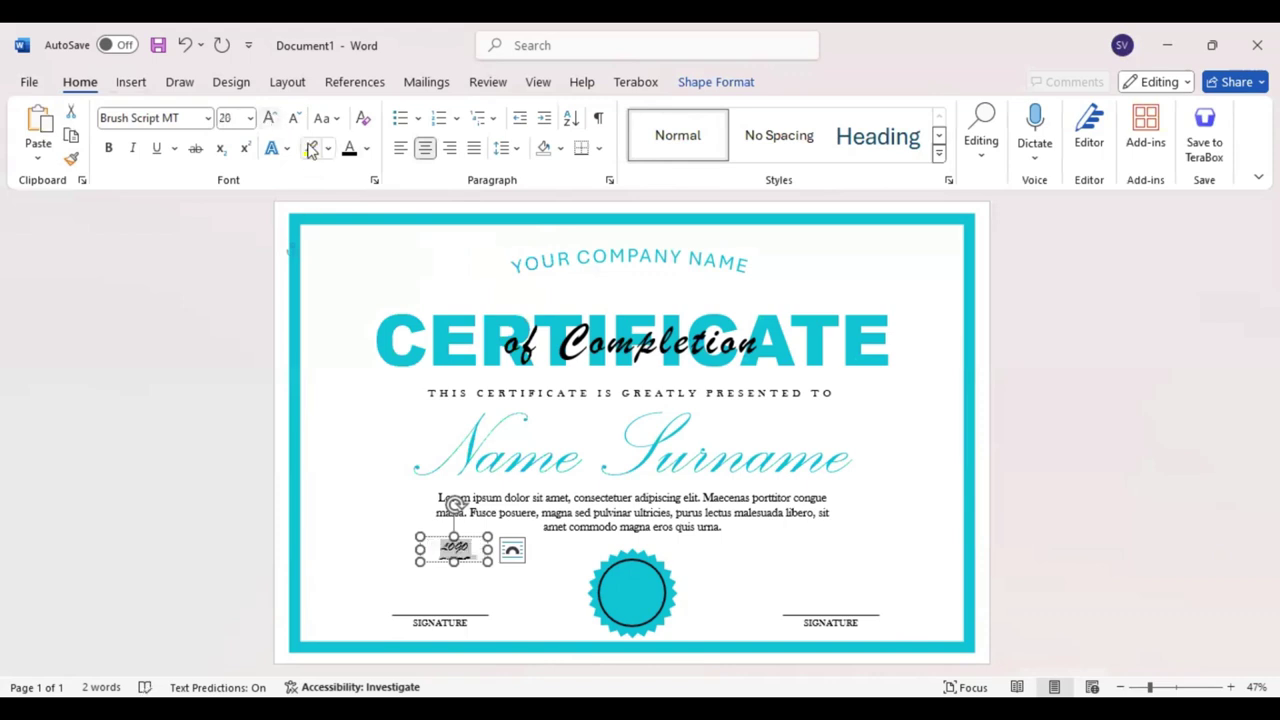
pyautogui.click(108, 148)
pyautogui.moveTo(470, 558)
pyautogui.mouseDown()
pyautogui.moveTo(641, 595)
pyautogui.moveTo(633, 615)
pyautogui.mouseUp()
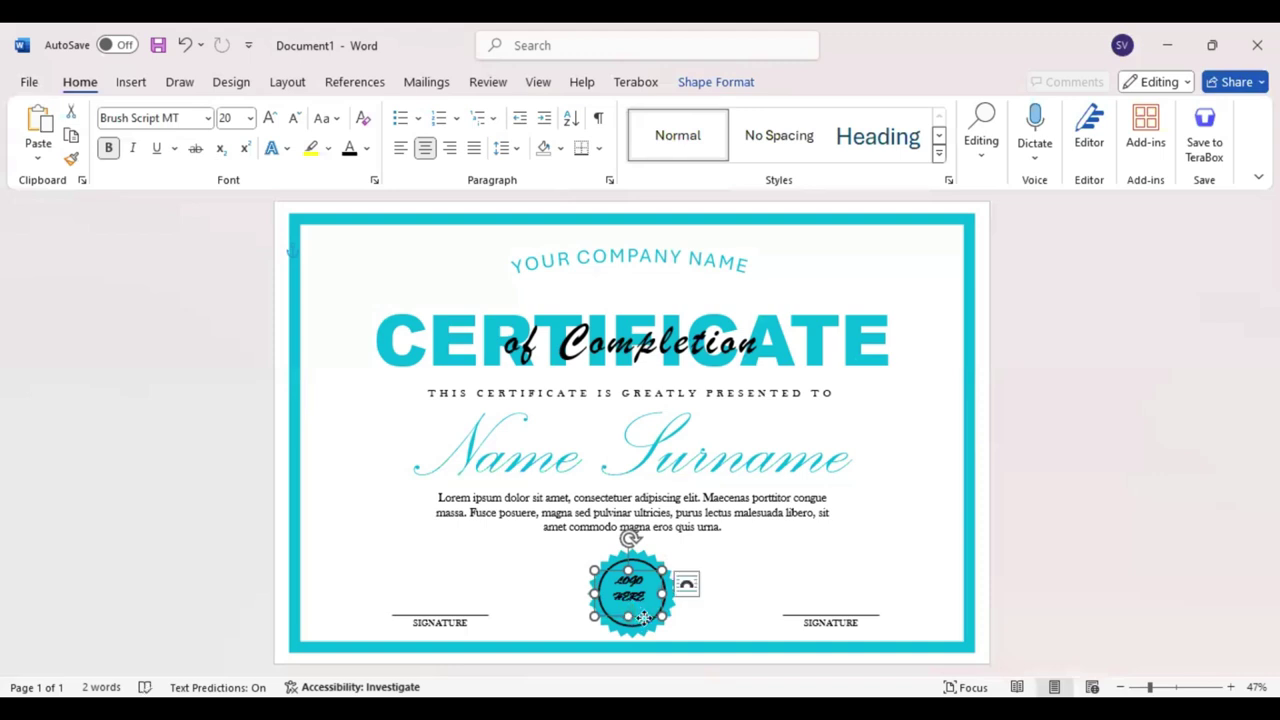
pyautogui.moveTo(633, 595); pyautogui.dragTo(636, 598)
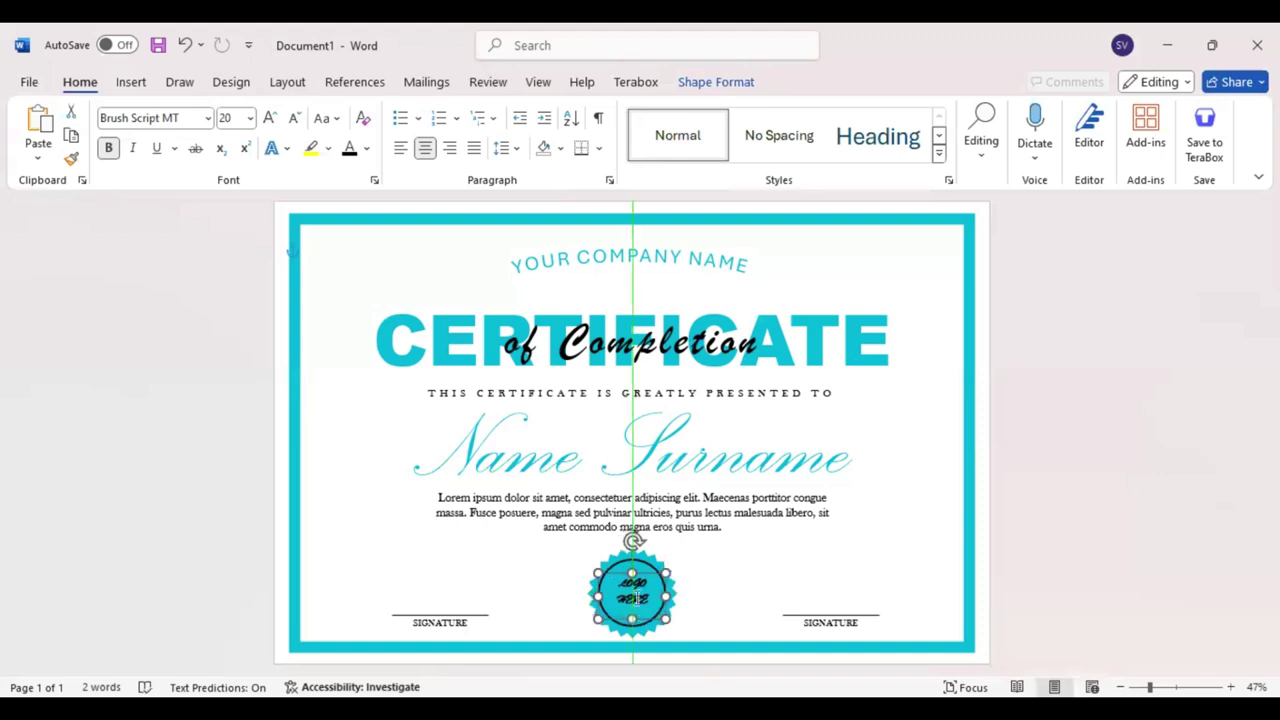
pyautogui.click(795, 540)
pyautogui.click(795, 540)
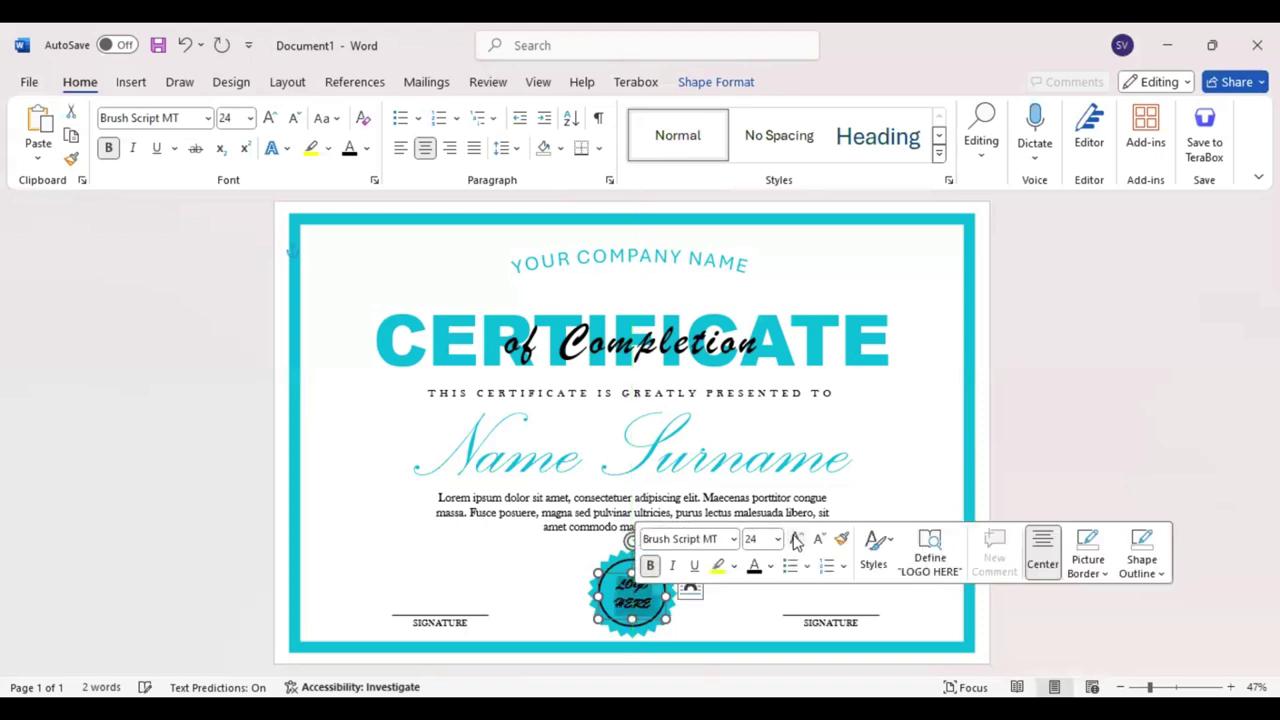